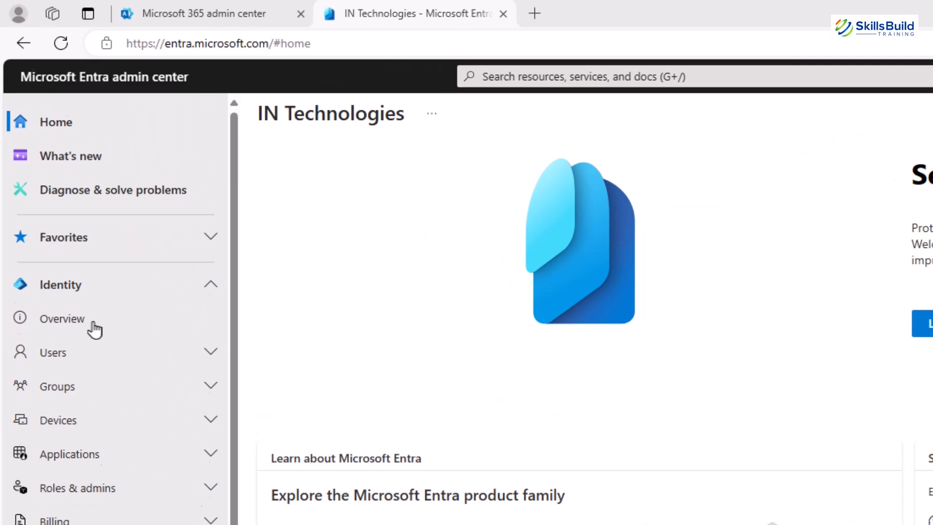
- Open the Identity overview and review the tenant's Monitoring, Properties and Recommendations pages
left_click(63, 325)
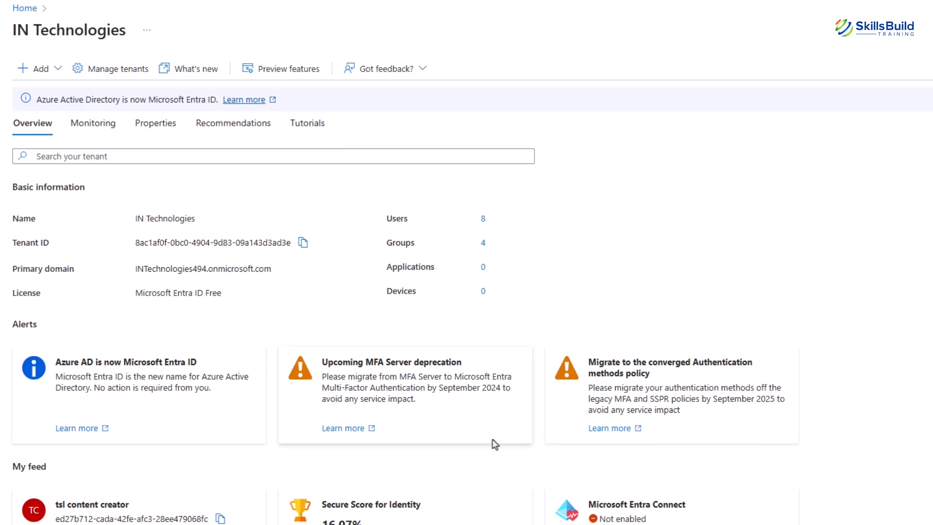
left_click(90, 130)
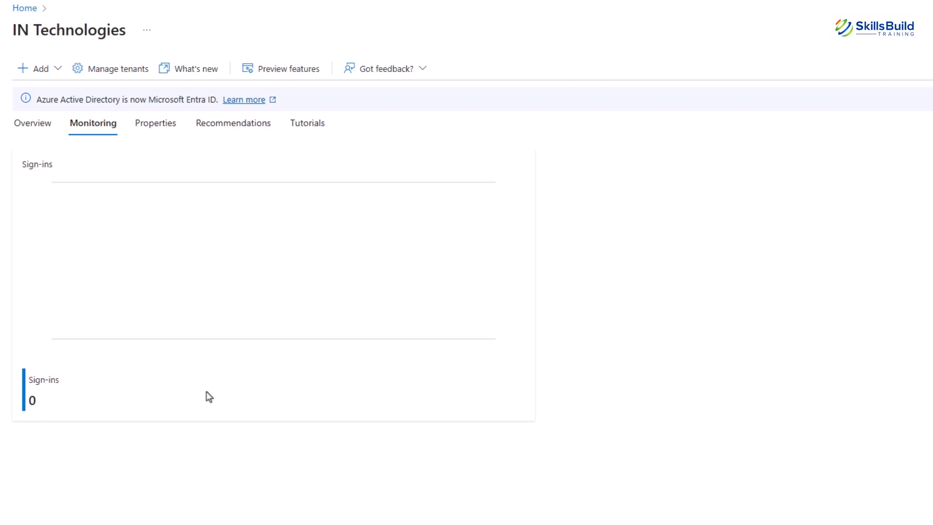
left_click(143, 124)
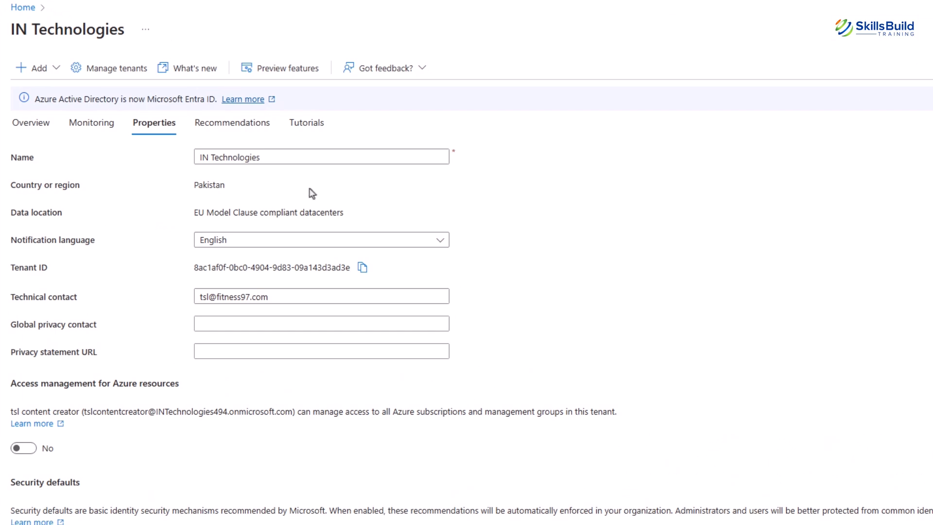
left_click(218, 122)
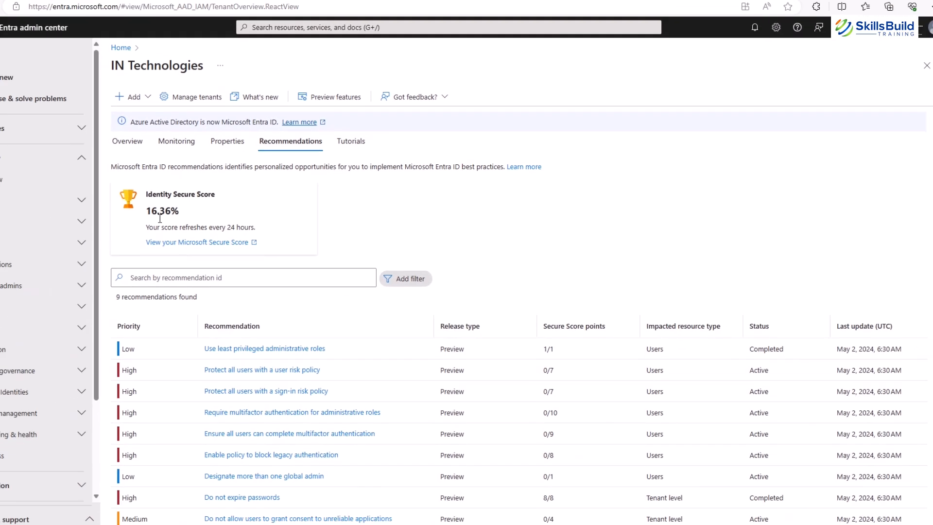
scroll(290, 352, "down", 1)
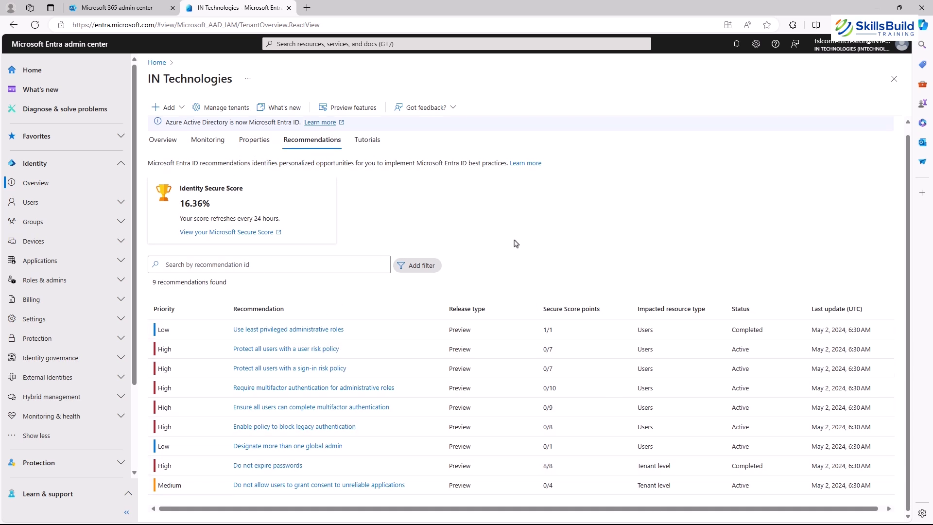
- View the tenant's Tutorials page, examining the Documentation and Microsoft Entra guides sections
left_click(367, 140)
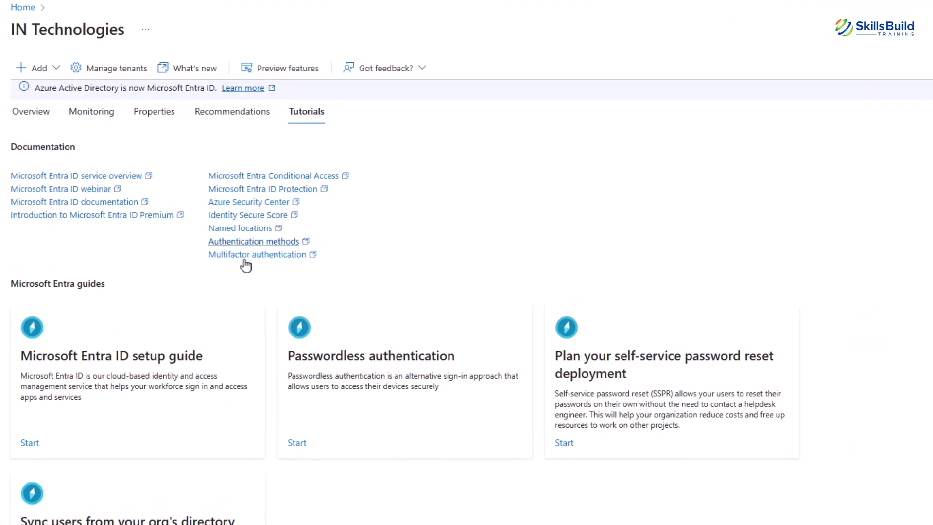
left_click_drag(88, 147, 9, 146)
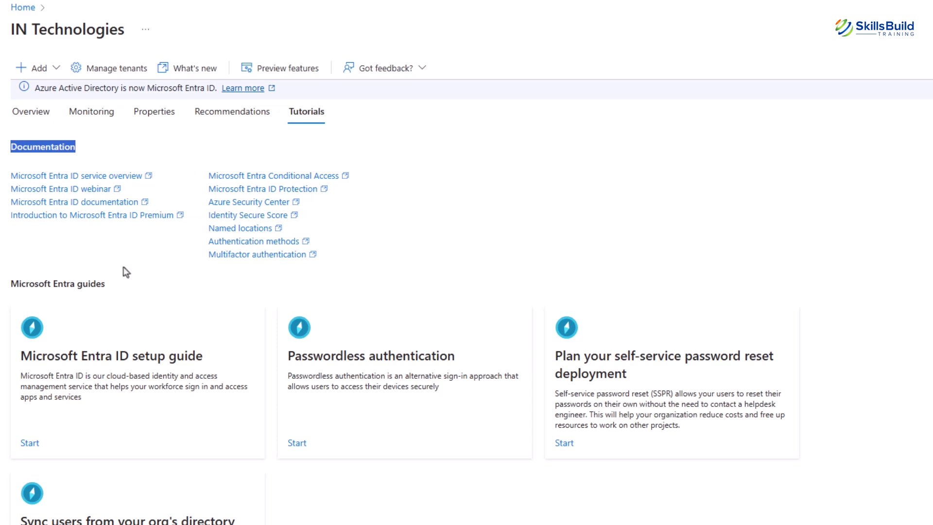
left_click_drag(112, 283, 11, 283)
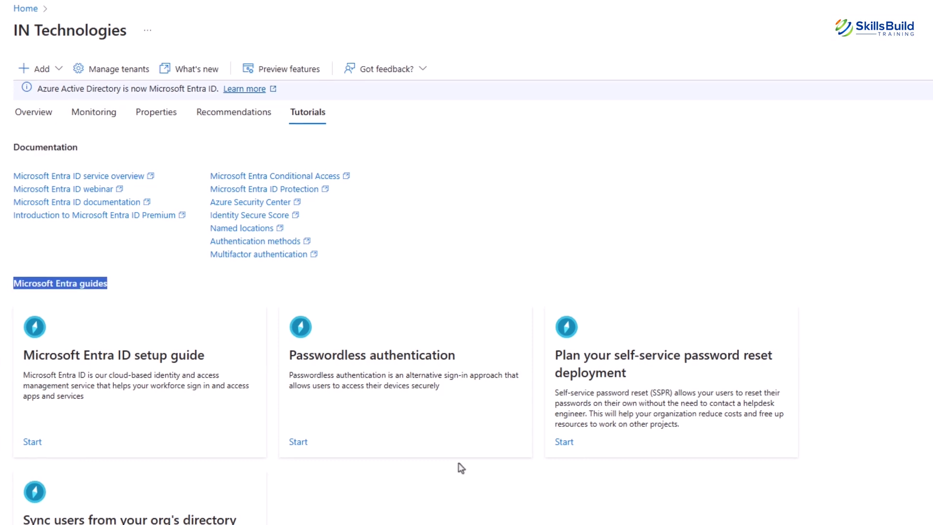
left_click(439, 274)
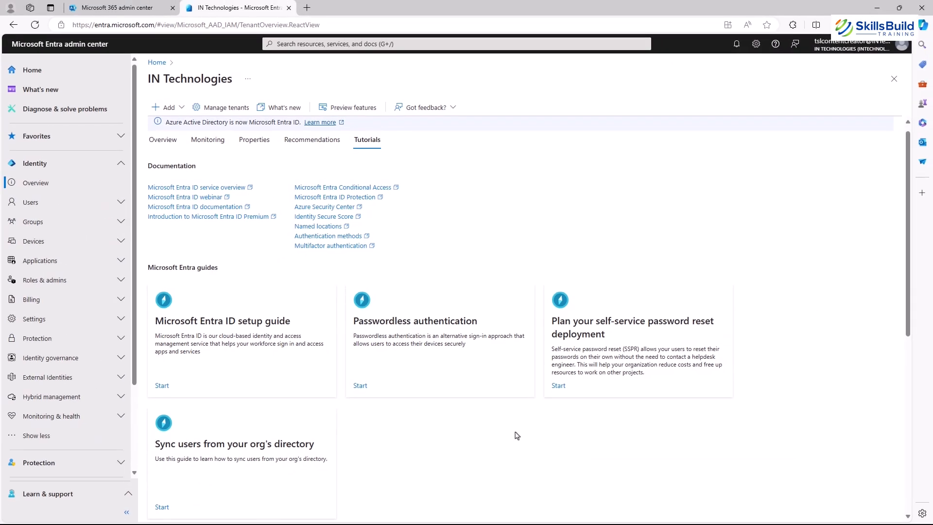
- Return to the tenant's Overview page and look at the Tenant ID and Primary domain entries
left_click(165, 142)
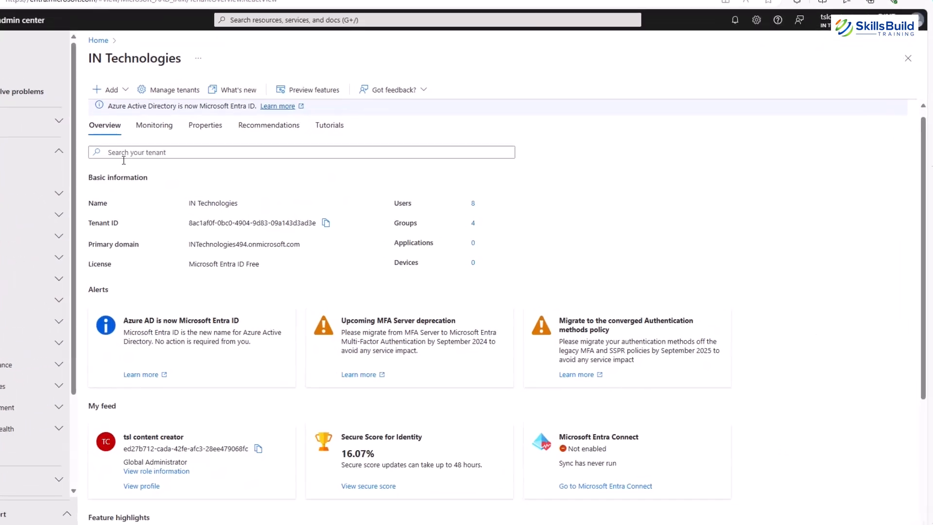
left_click_drag(148, 229, 331, 232)
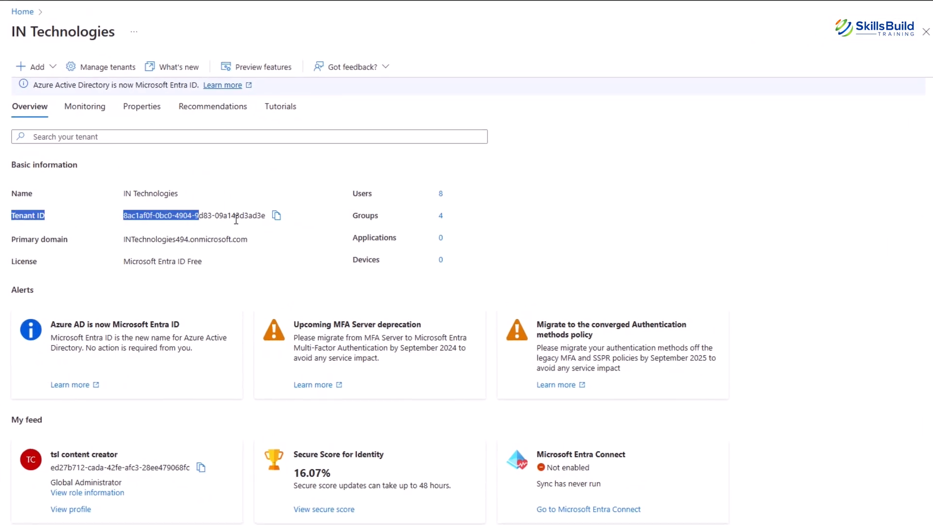
left_click_drag(236, 220, 23, 248)
left_click(249, 244)
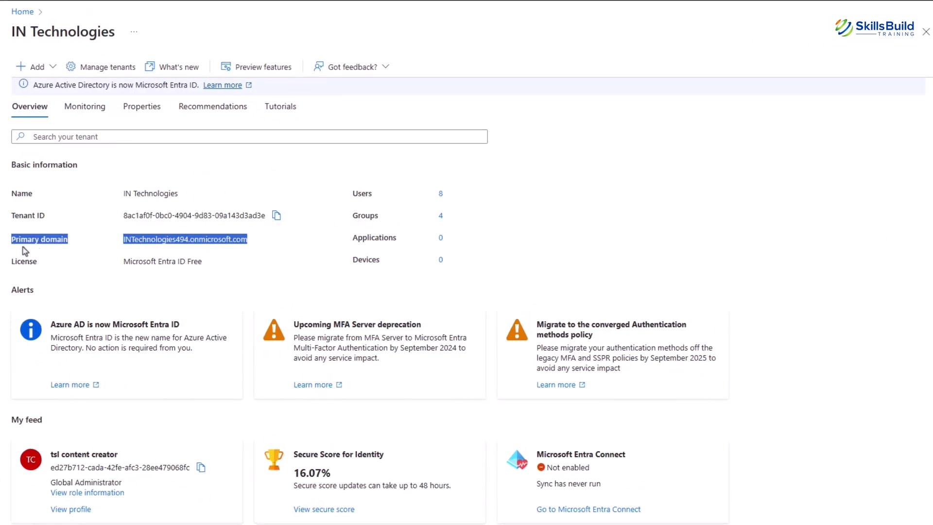
scroll(320, 300, "up", 1)
left_click(543, 207)
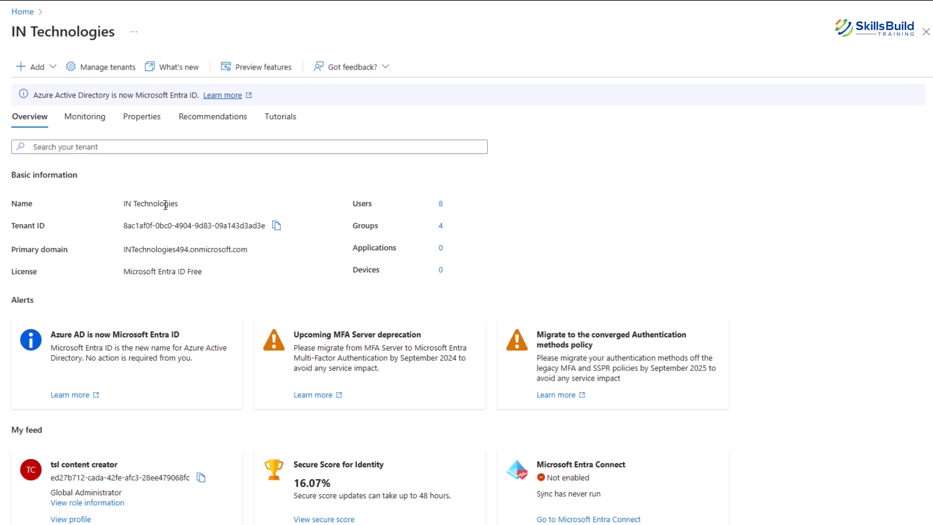
- Examine the tenant's name, ID, primary domain and license, plus the Users, Groups, Applications and Devices entries under Basic information
left_click_drag(182, 208, 119, 208)
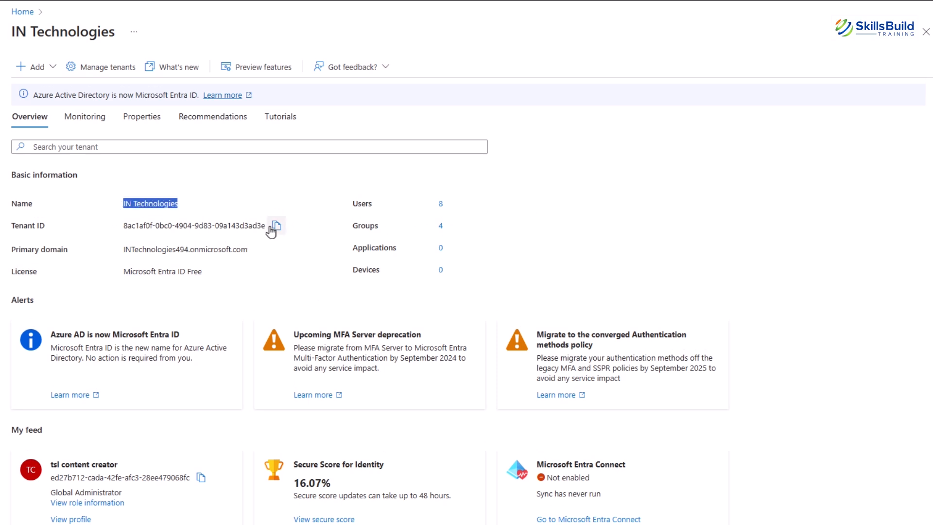
left_click_drag(124, 226, 155, 252)
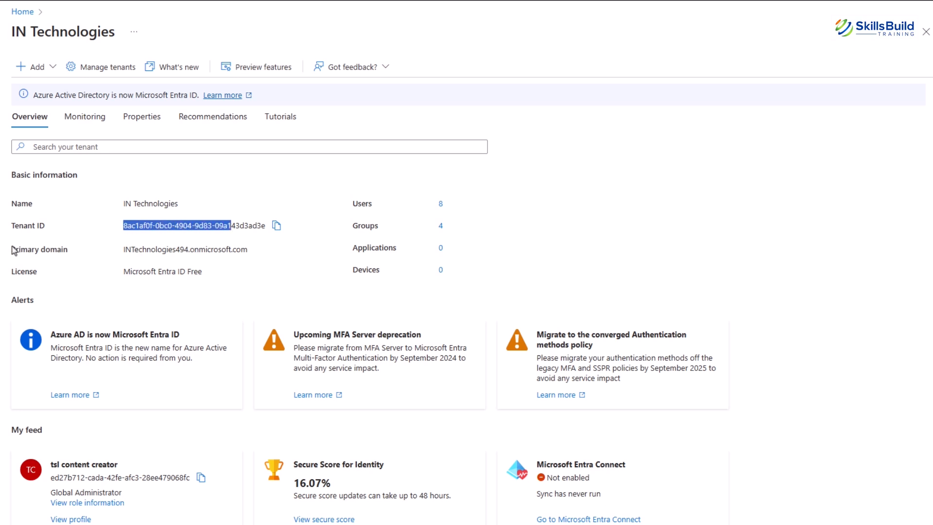
left_click_drag(10, 251, 69, 250)
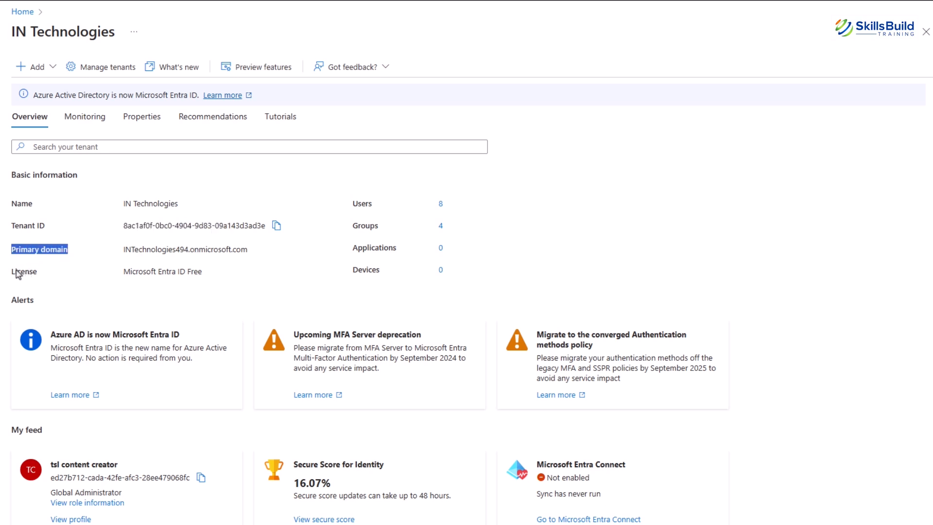
left_click_drag(17, 274, 235, 276)
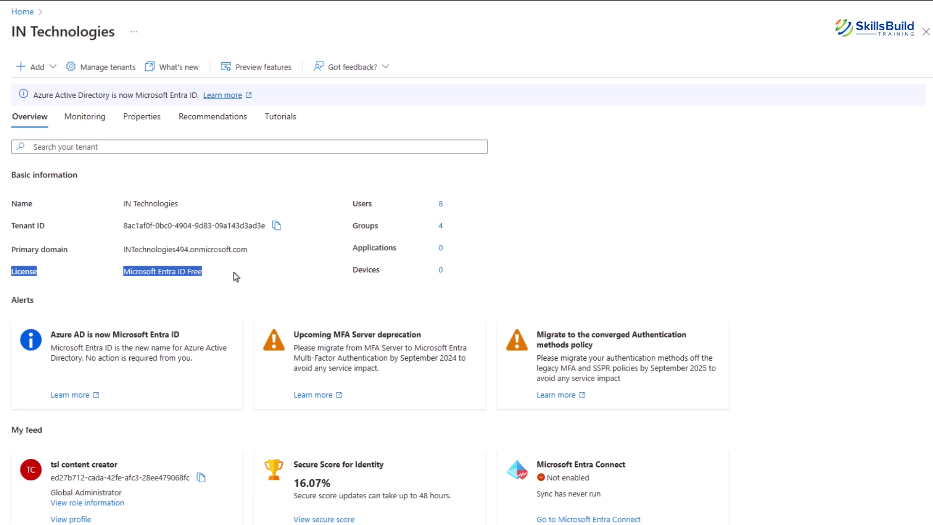
left_click(77, 300)
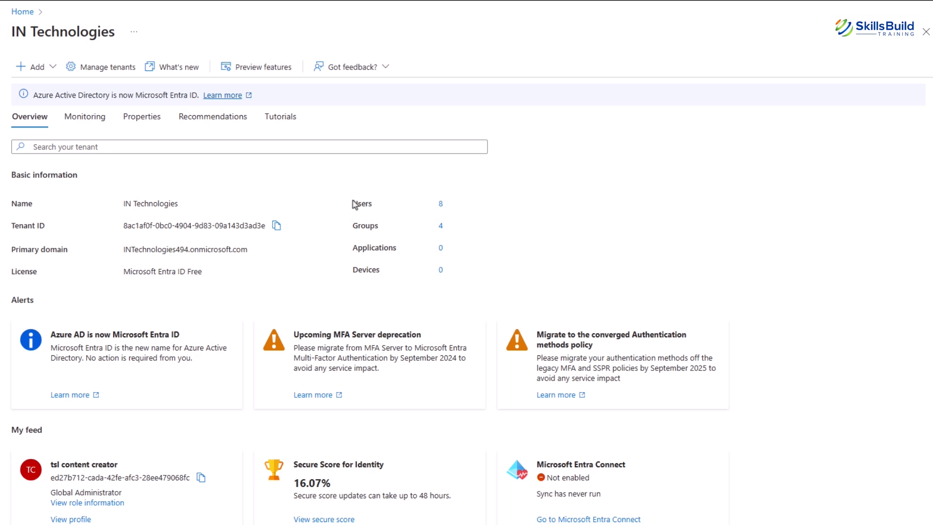
left_click_drag(352, 203, 390, 269)
left_click(461, 272)
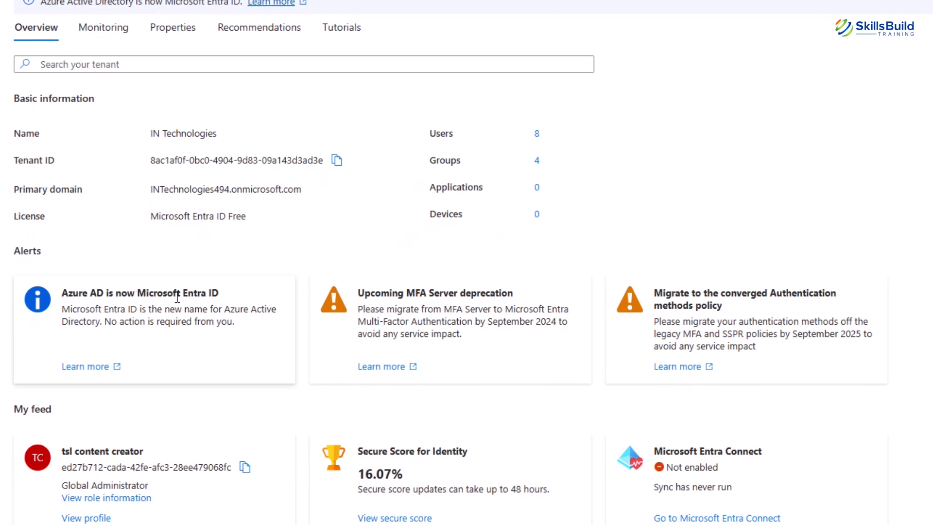
- Read the Alerts cards on the Entra ID renaming, MFA Server deprecation and migration to the converged Authentication methods policy
left_click_drag(220, 294, 71, 295)
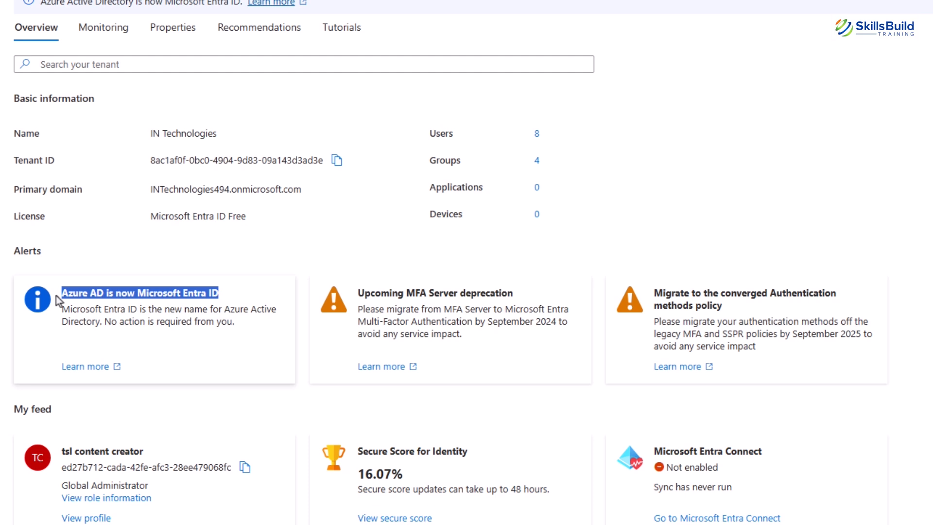
left_click_drag(514, 293, 355, 296)
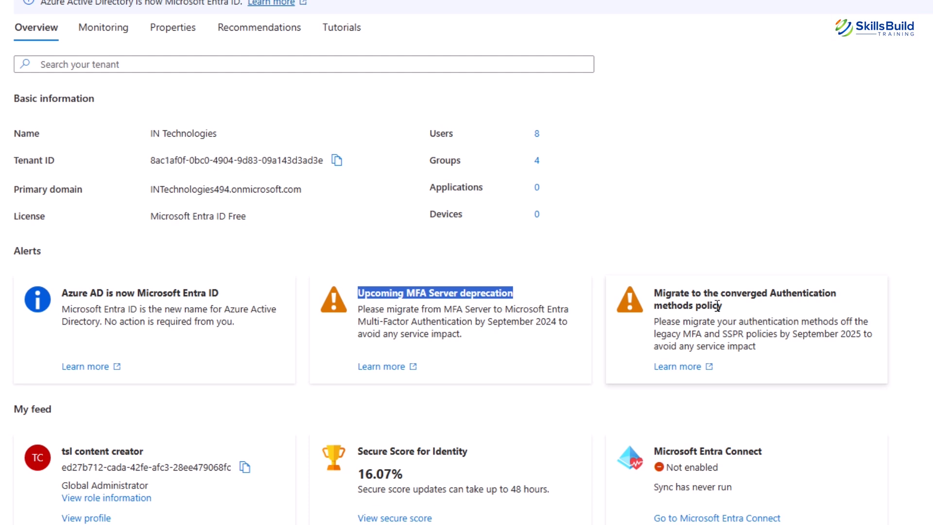
left_click_drag(720, 305, 651, 295)
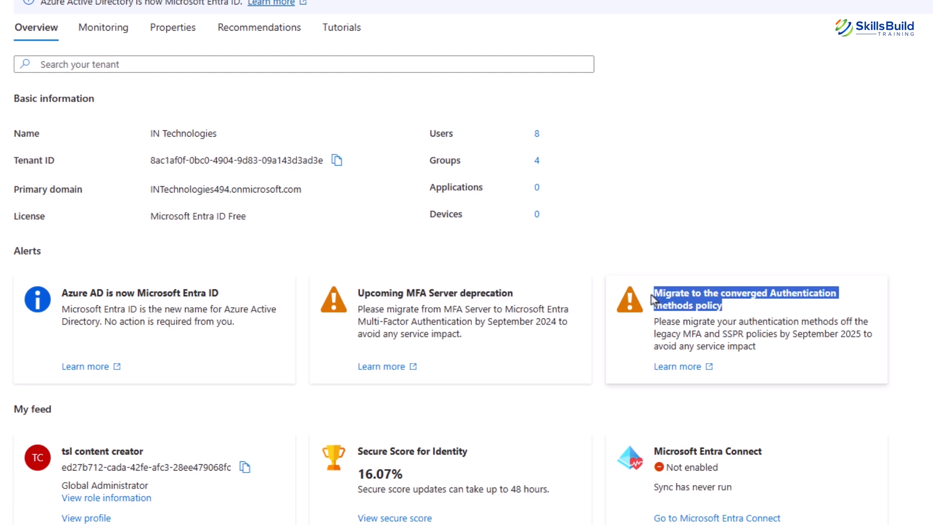
left_click(565, 350)
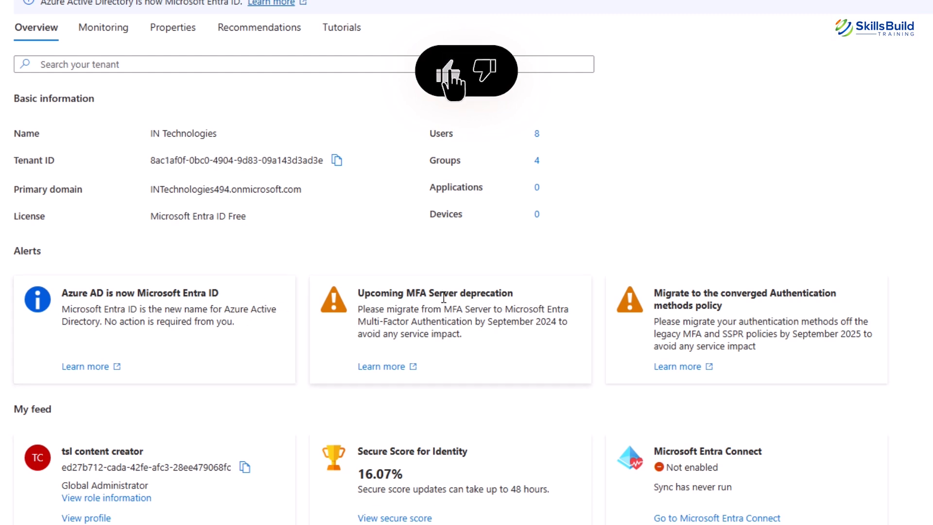
left_click_drag(512, 295, 357, 296)
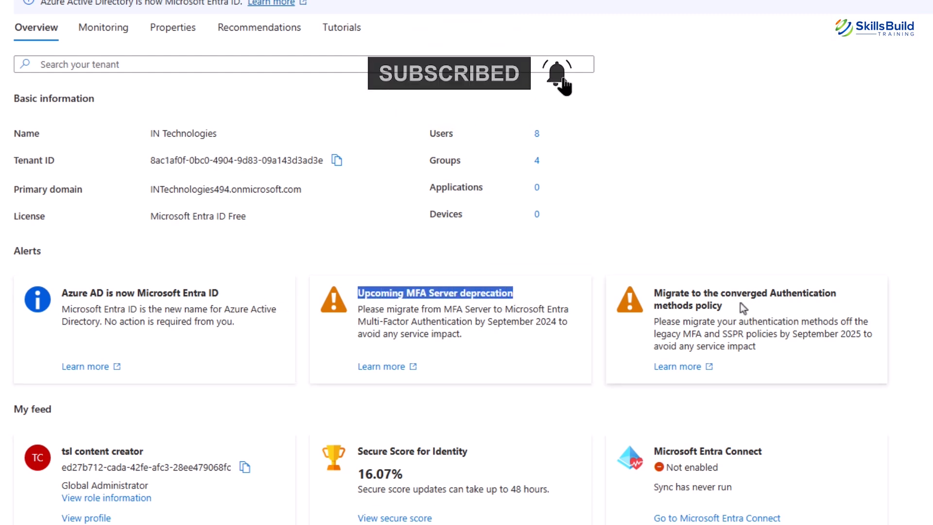
left_click_drag(714, 306, 653, 293)
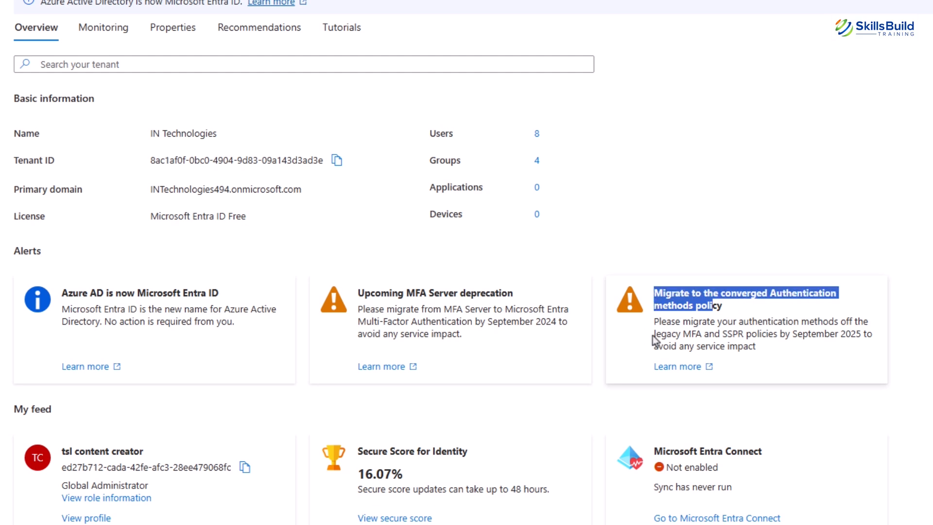
left_click(258, 302)
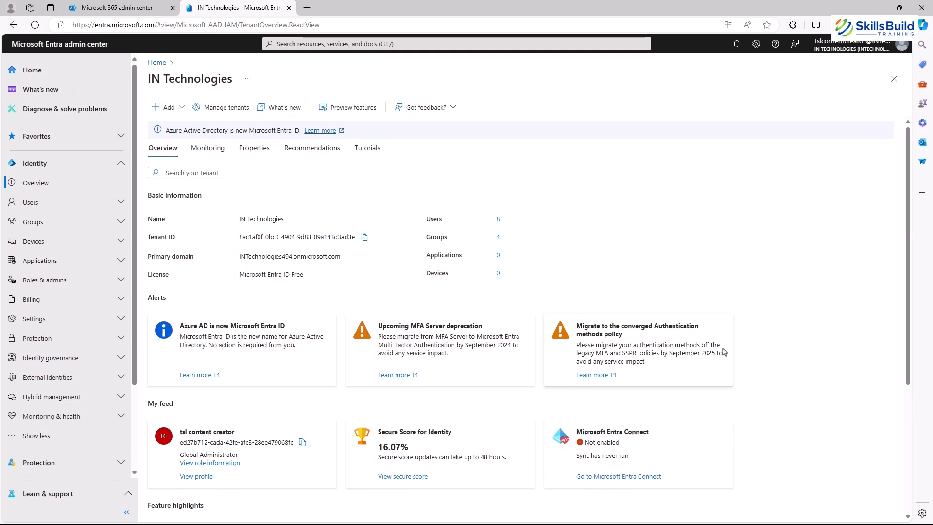
- Expand the Identity settings and review the Preview hub, Domain names and Mobility pages, including the Premium trial notice
left_click(121, 320)
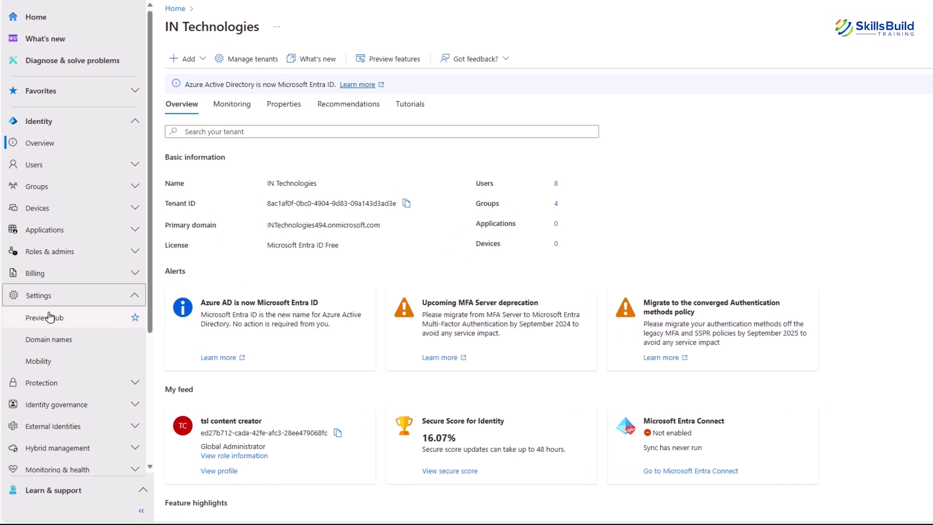
left_click(73, 187)
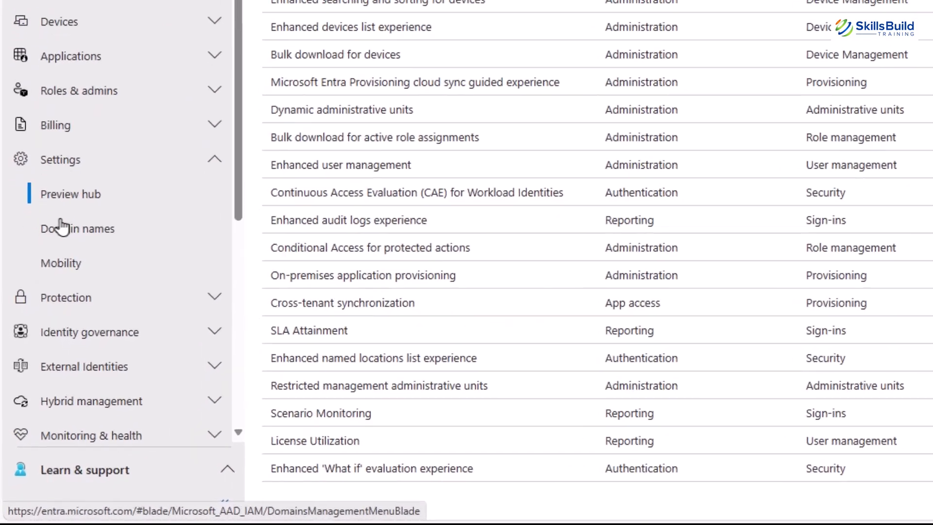
left_click(35, 356)
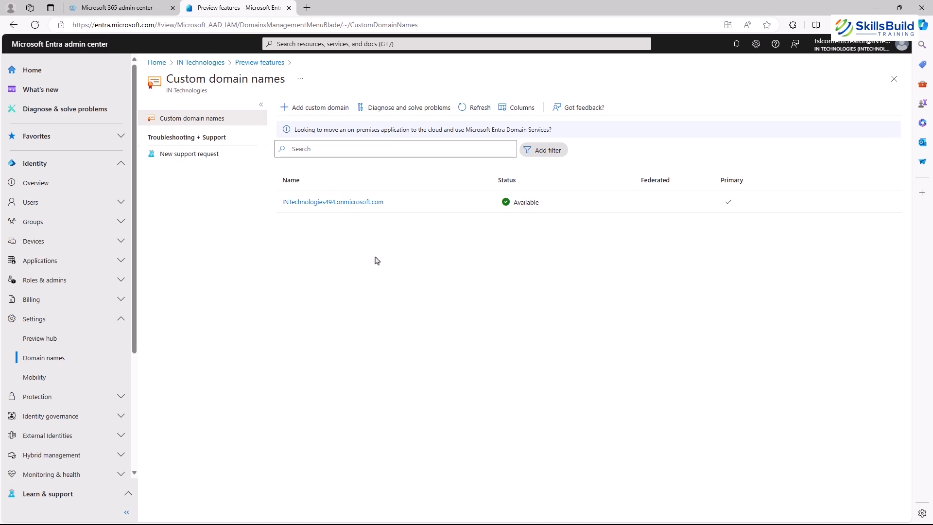
left_click(49, 374)
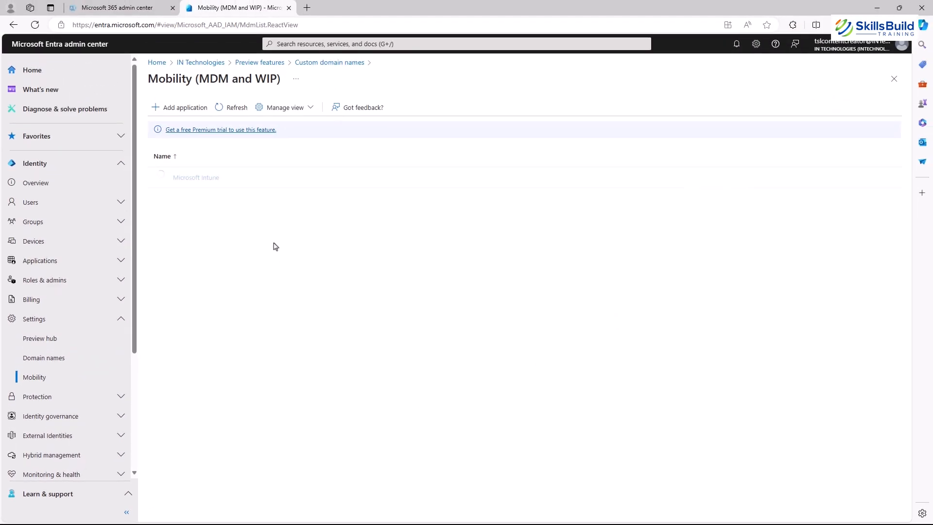
left_click_drag(292, 131, 161, 129)
left_click(216, 214)
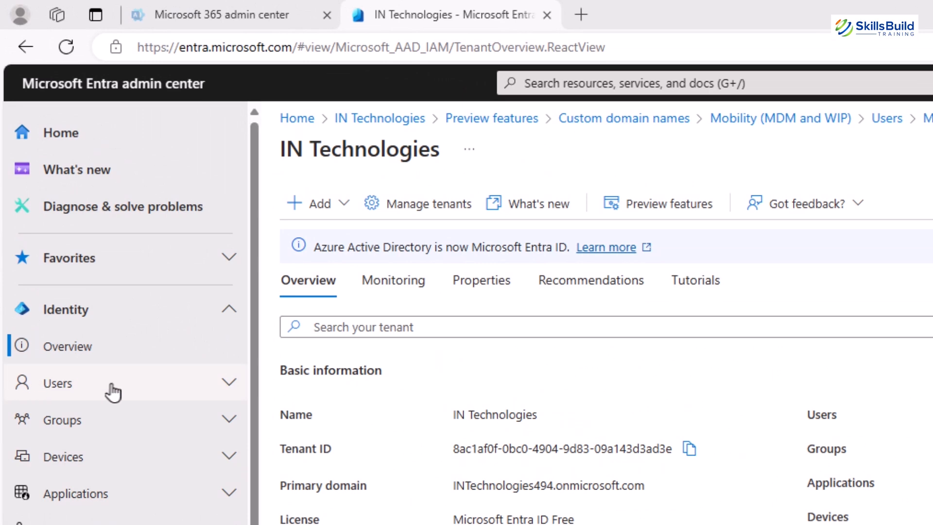
- Go to the All users list and open the form for creating a new internal user
left_click(232, 388)
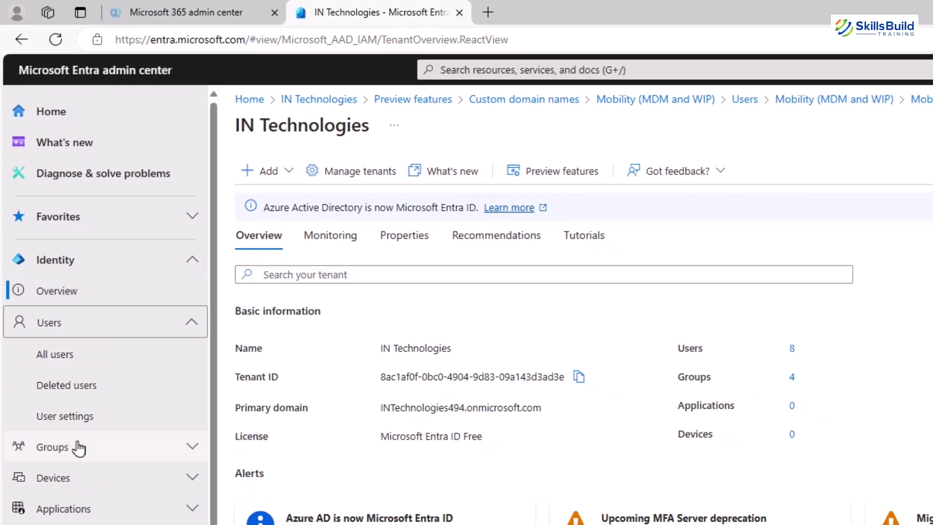
left_click(76, 358)
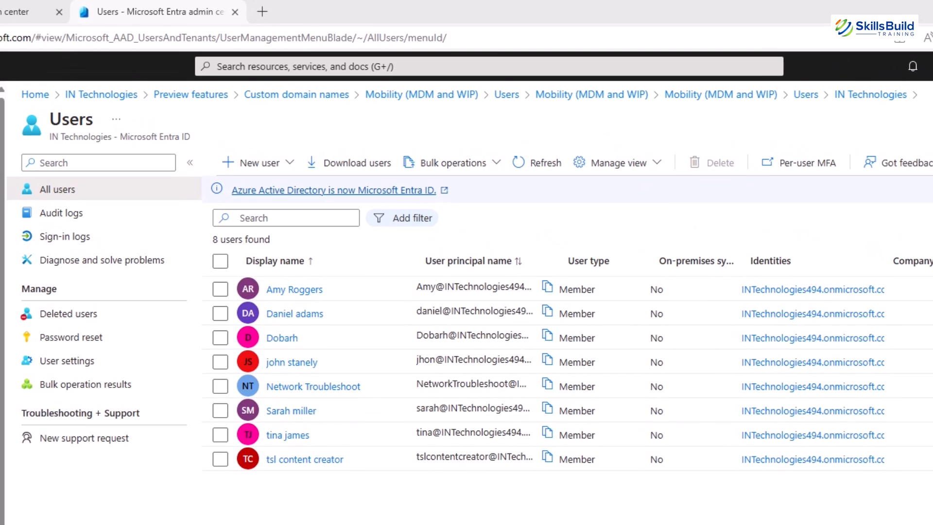
left_click(245, 166)
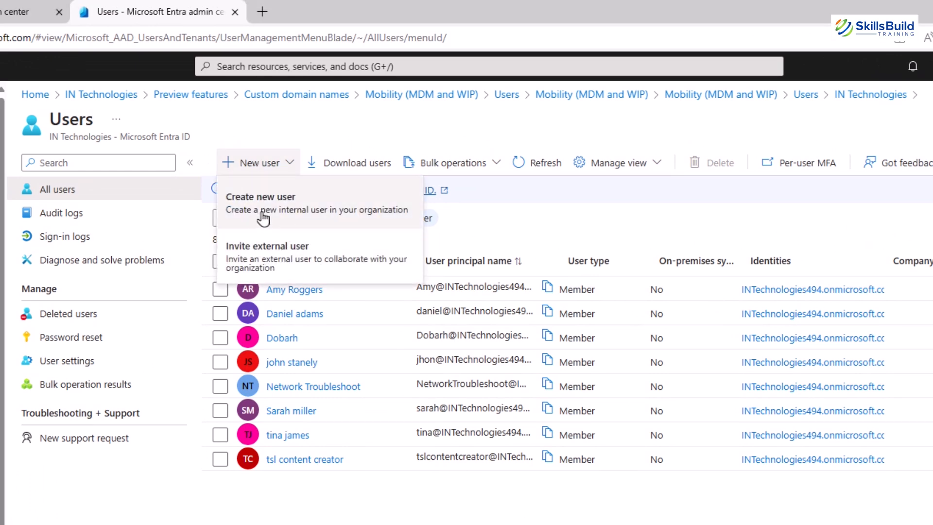
left_click(287, 207)
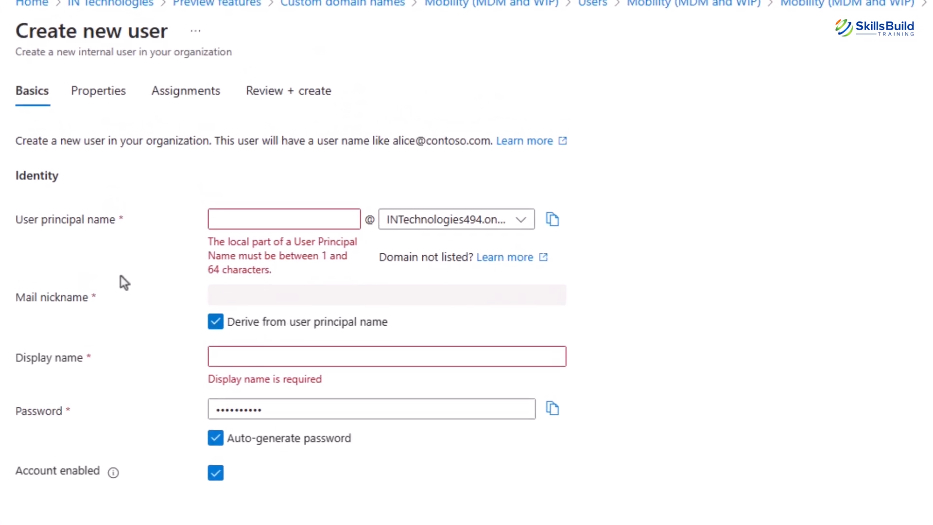
- Examine the Basics fields for user principal name, mail nickname, display name and password, leaving Account enabled switched on
left_click_drag(116, 220, 33, 224)
left_click_drag(95, 297, 16, 298)
left_click_drag(84, 358, 30, 362)
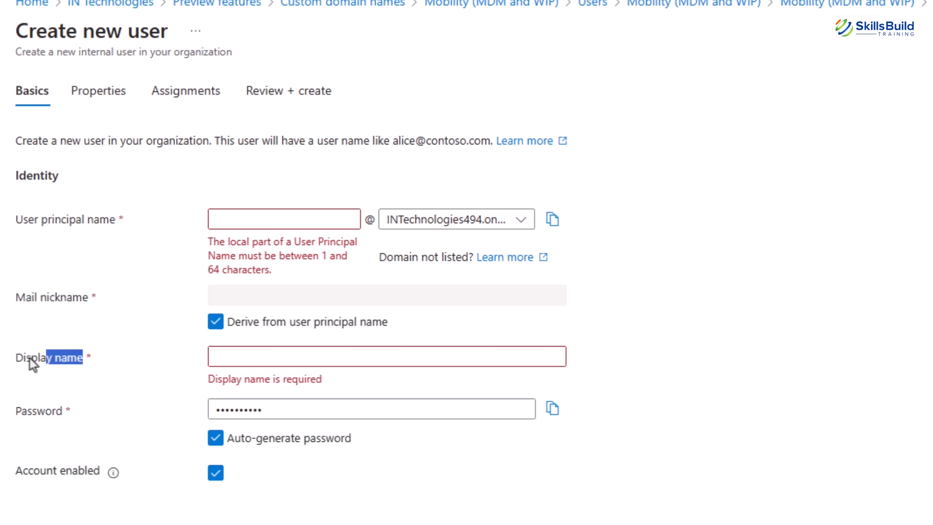
left_click_drag(65, 412, 15, 413)
left_click_drag(118, 471, 20, 472)
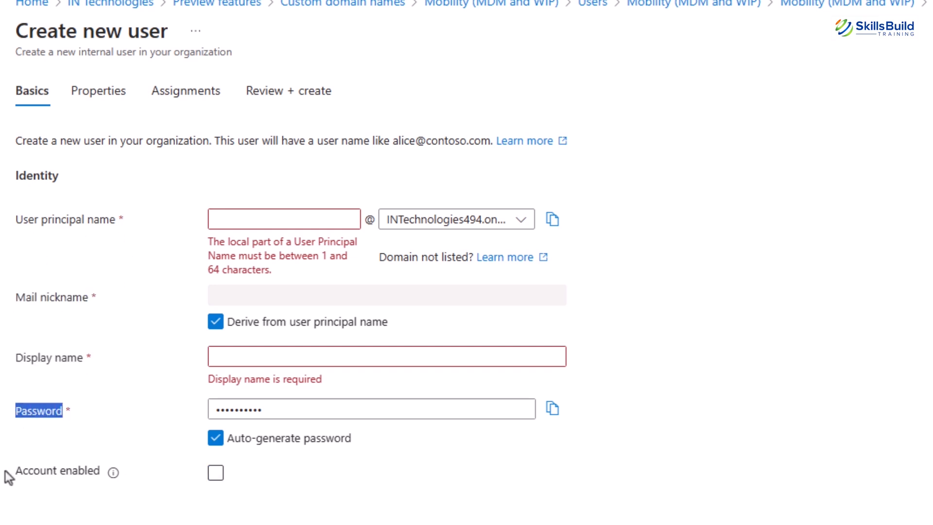
left_click(4, 472)
left_click(216, 473)
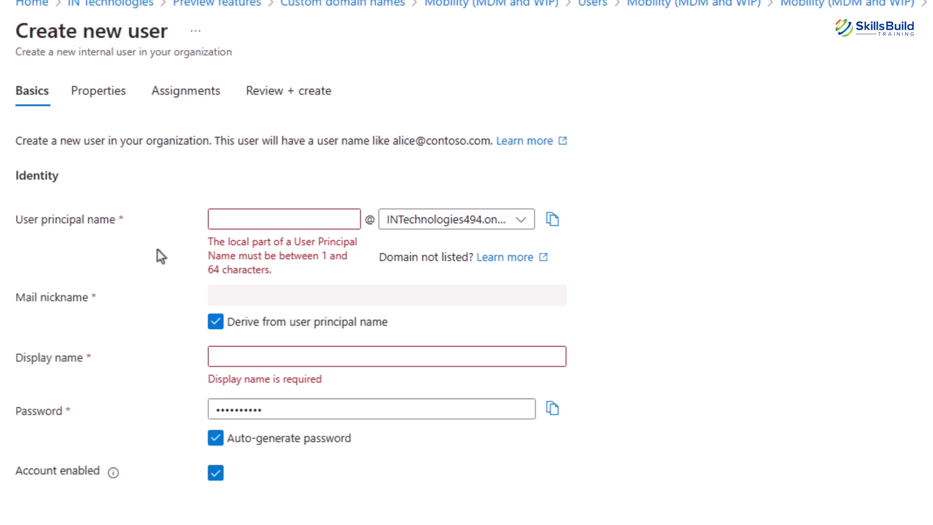
- Enter the new user's first name as both the user principal name and the display name, and continue to Properties
left_click(258, 223)
type("james")
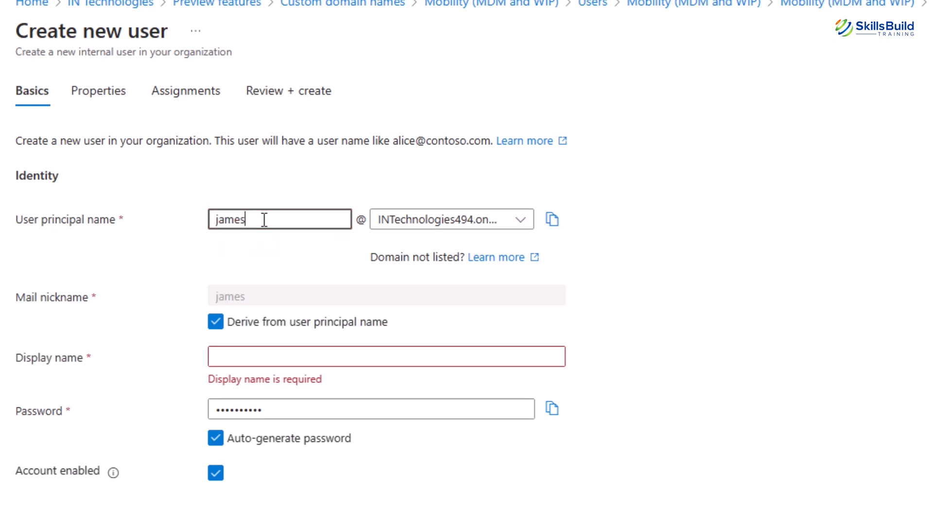
left_click(283, 357)
type("james")
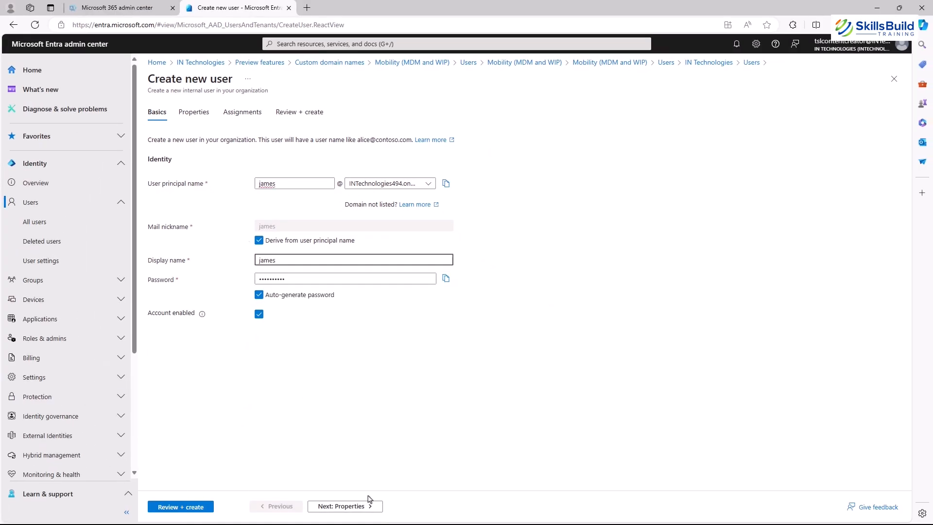
left_click(358, 505)
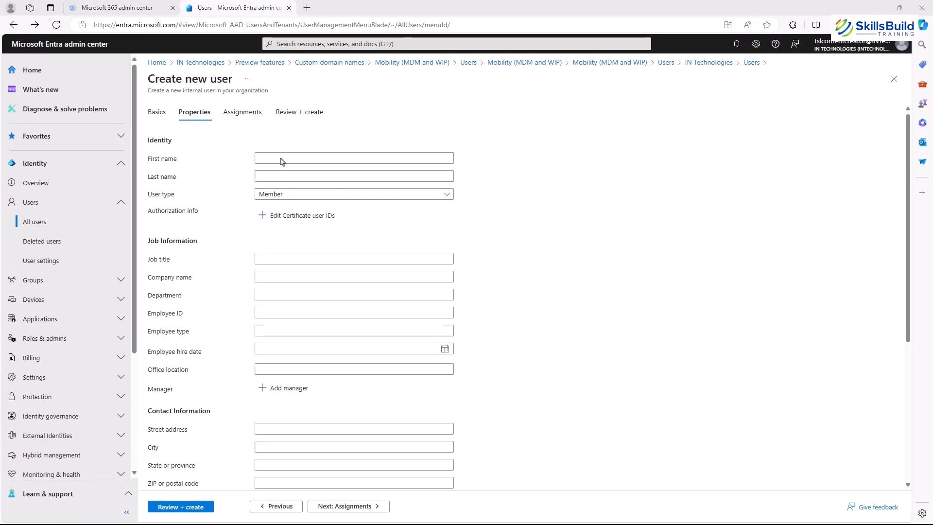
- Fill in the first and last name, job title Manager, department Operations, employee ID and employee type Contract, keeping the user type Member
left_click(395, 158)
type("f")
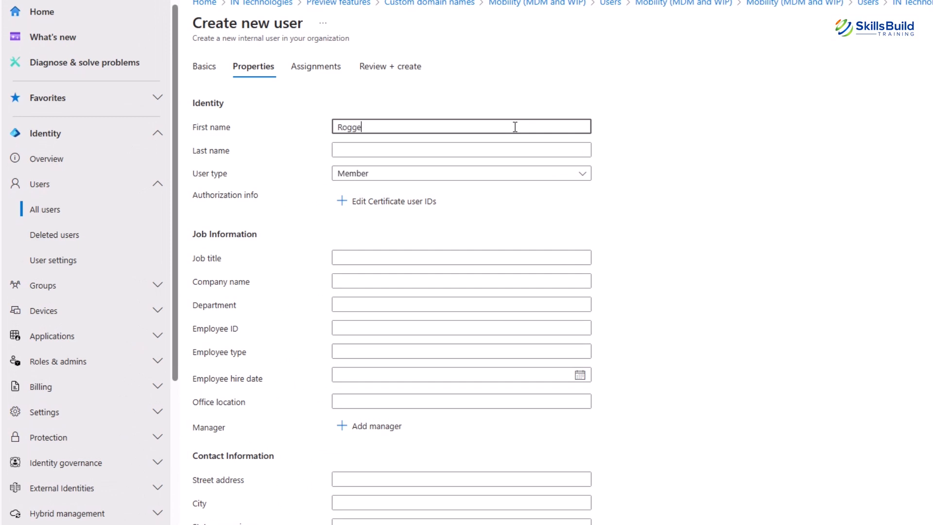
left_click(500, 151)
type("miller")
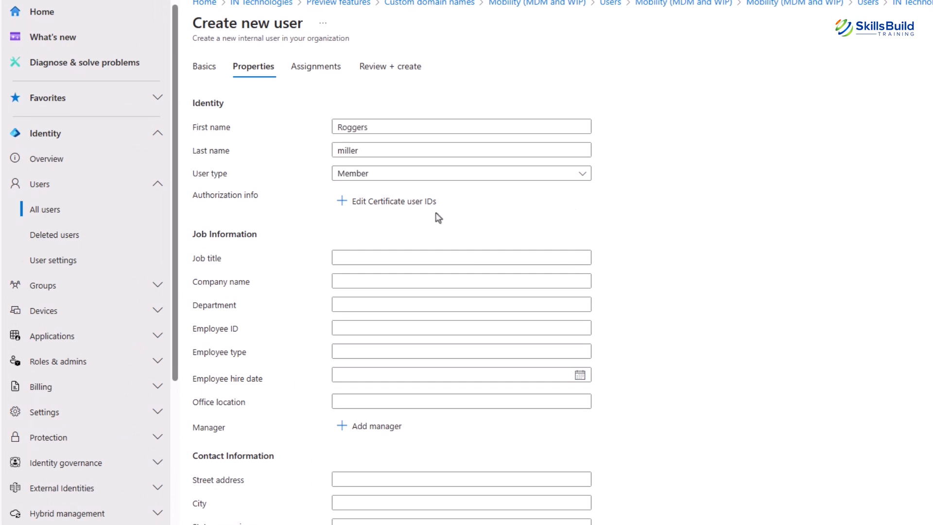
left_click(413, 174)
left_click(665, 210)
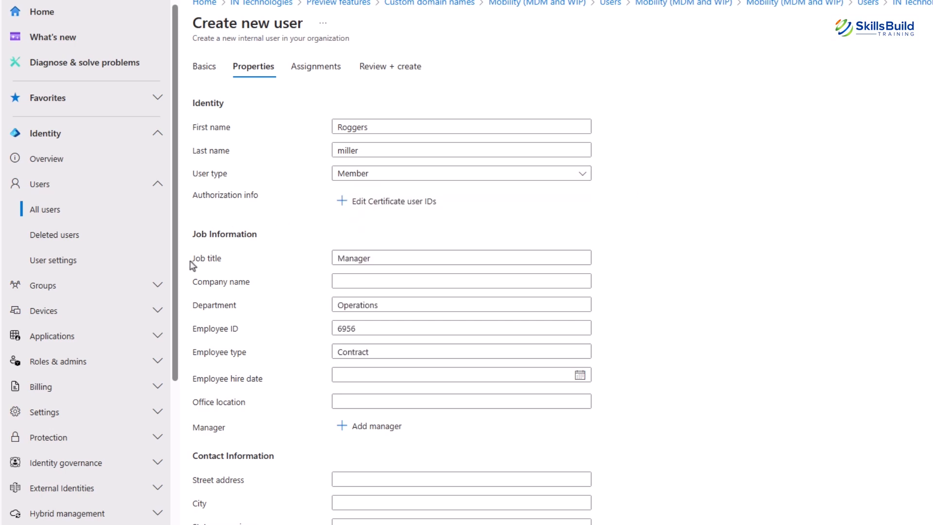
- Review the Authorization info and Job Information fields, from job title to office location, staying on the form
left_click_drag(264, 196, 187, 196)
left_click(217, 210)
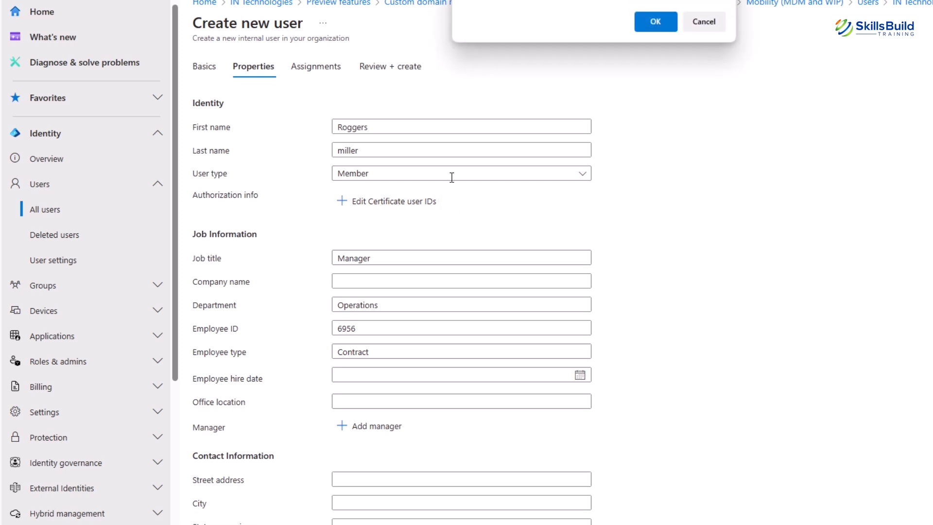
left_click(703, 22)
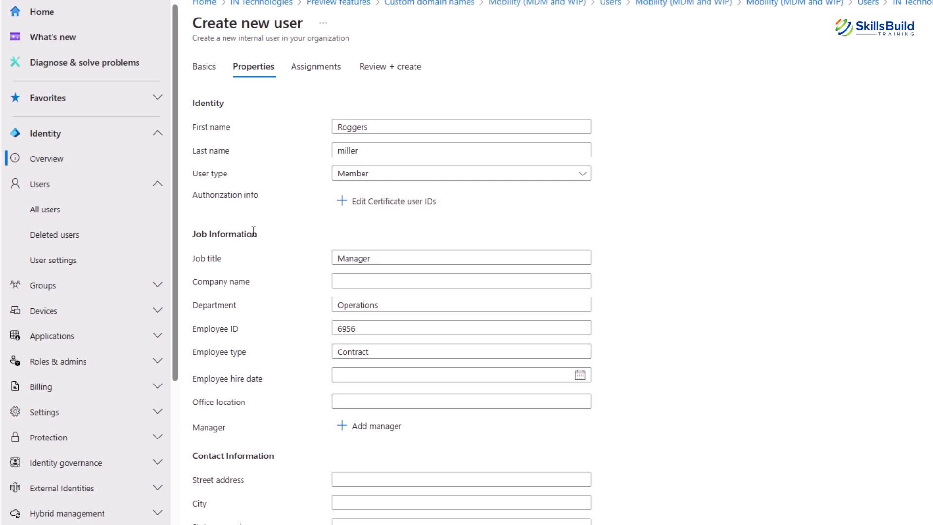
left_click_drag(262, 236, 181, 237)
left_click_drag(236, 261, 191, 259)
left_click_drag(252, 283, 191, 282)
left_click_drag(239, 306, 176, 309)
left_click(240, 330)
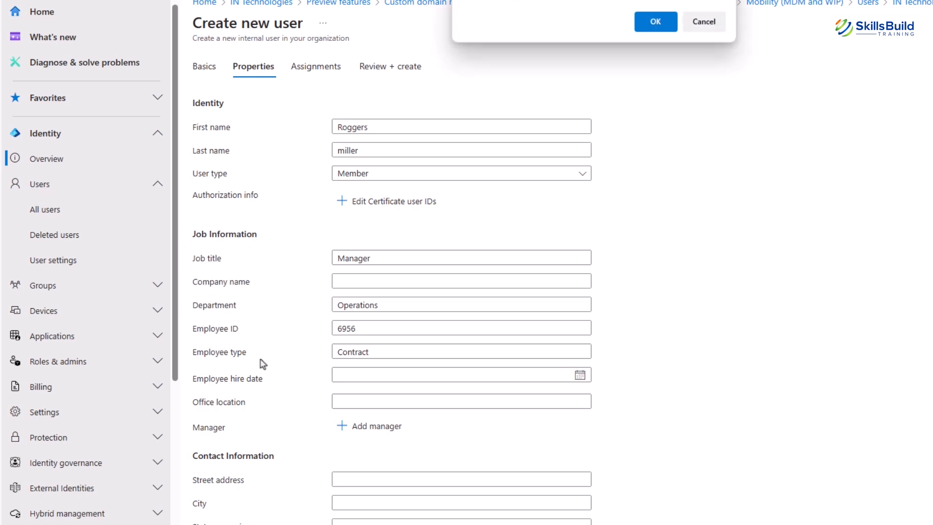
left_click(700, 24)
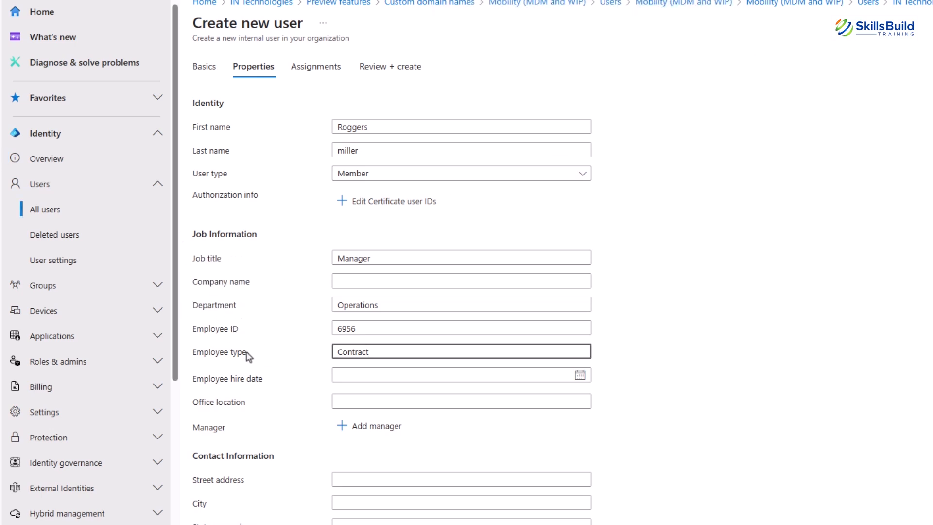
left_click_drag(247, 353, 197, 351)
left_click(249, 401)
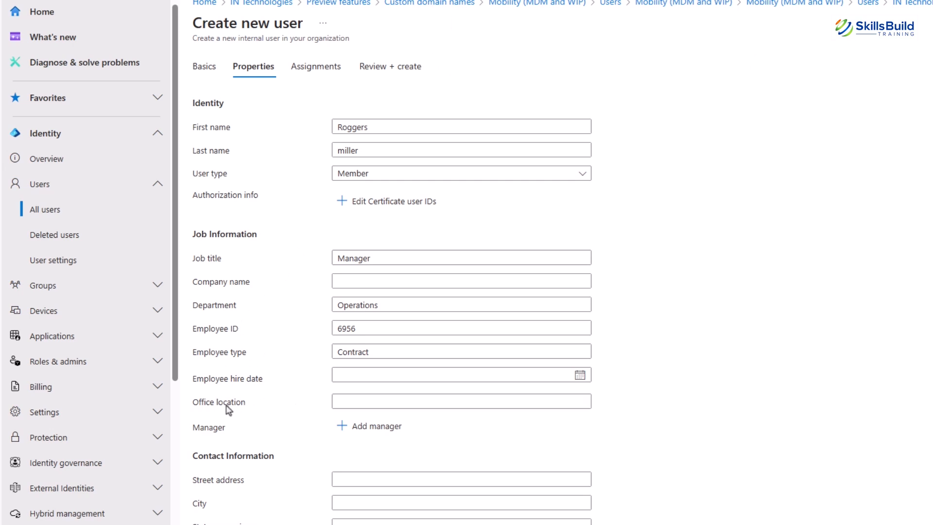
left_click_drag(193, 405, 235, 406)
- Assign the fourth user in the directory list as the new user's manager
double_click(208, 427)
left_click(355, 426)
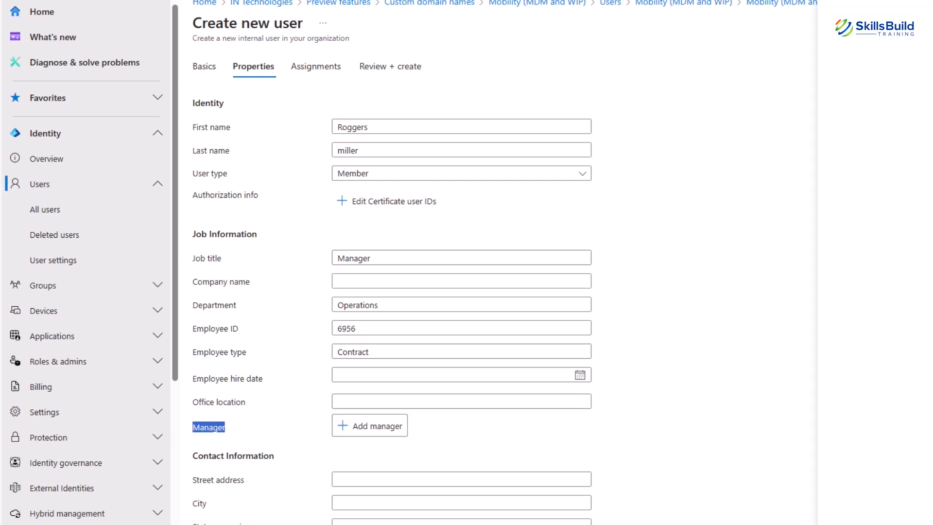
left_click(784, 400)
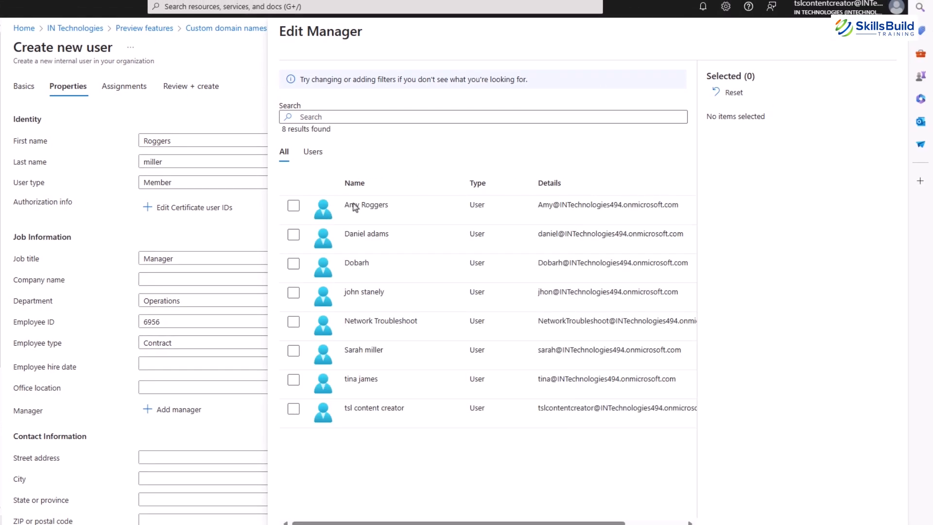
left_click(294, 292)
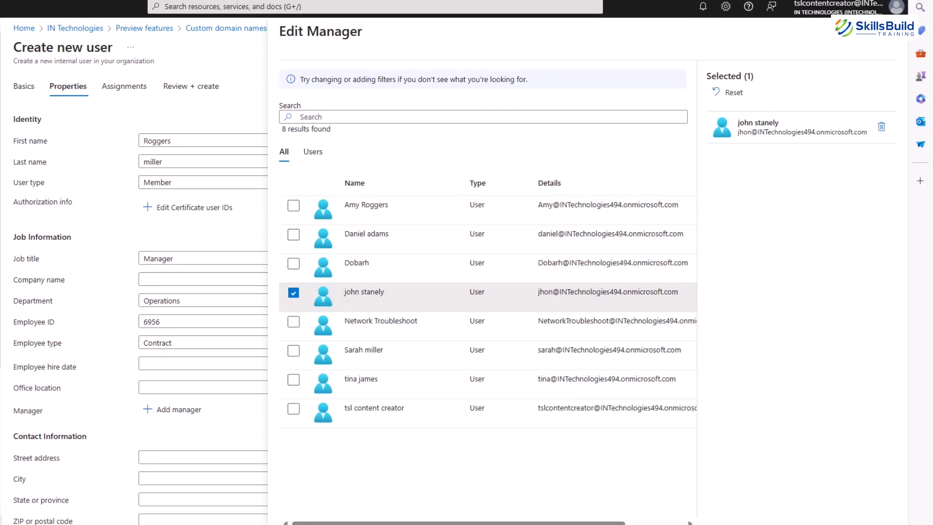
left_click(300, 524)
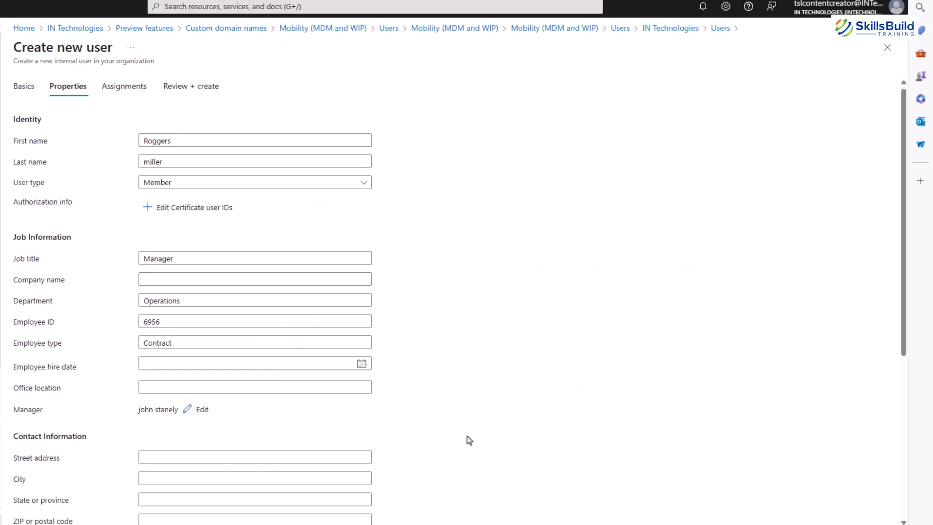
- Review the Contact Information fields, such as street address, state and email, and the Parental controls options
scroll(131, 334, "down", 4)
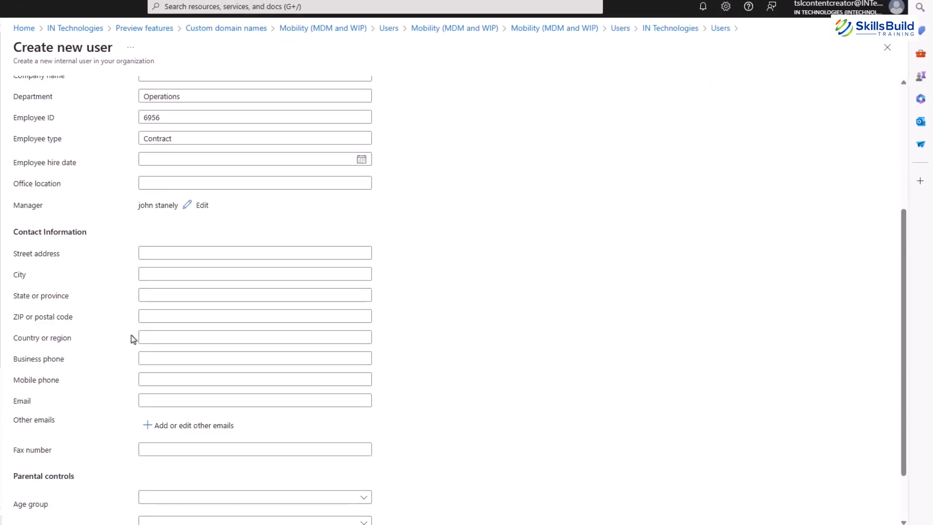
triple_click(54, 253)
triple_click(67, 296)
scroll(52, 388, "down", 1)
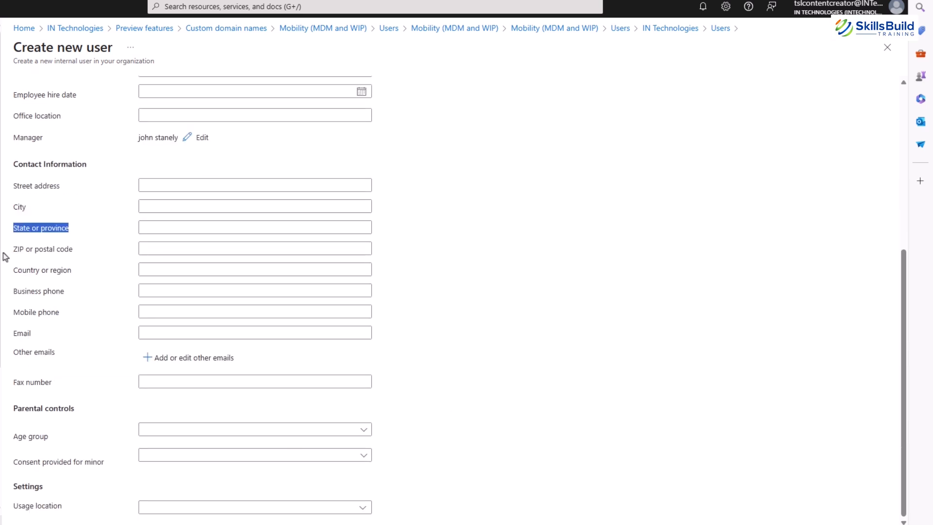
left_click_drag(106, 461, 18, 436)
left_click_drag(33, 334, 19, 334)
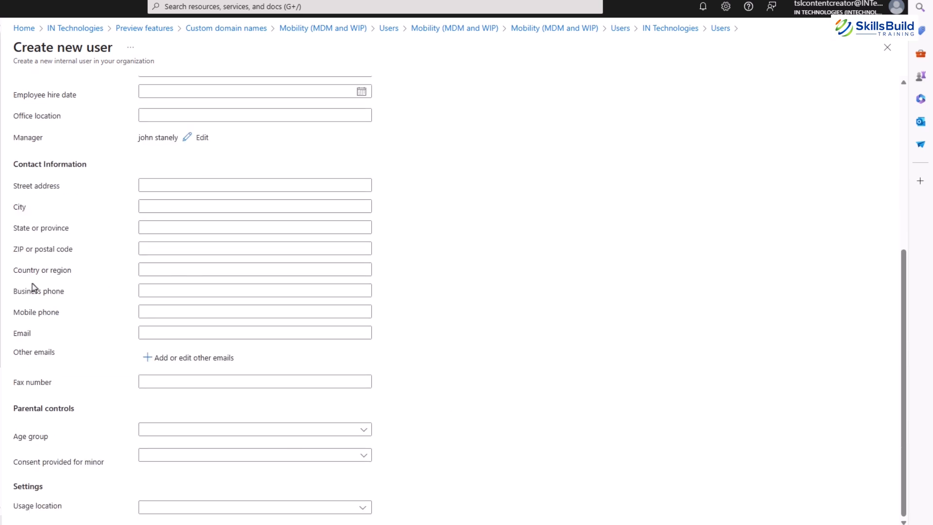
- Set the new user's usage location to United States and continue to Assignments
left_click_drag(31, 286, 56, 292)
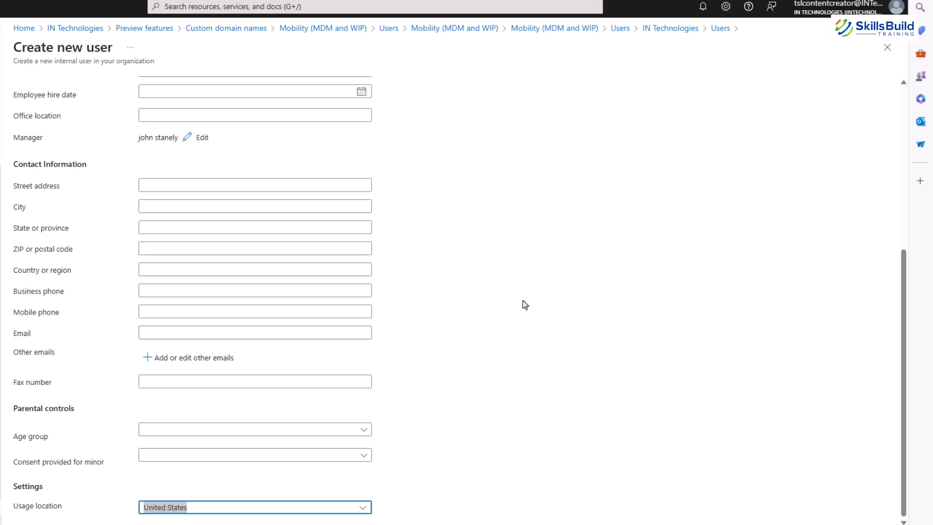
double_click(34, 486)
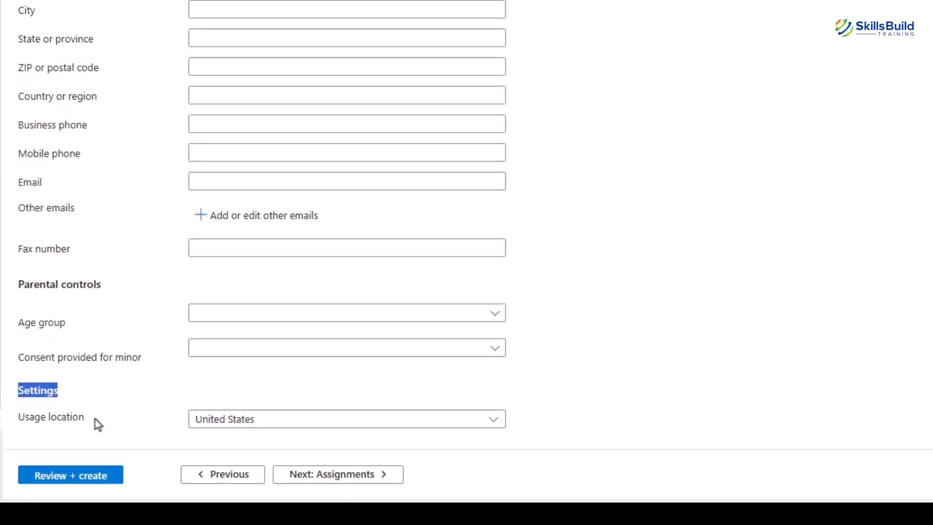
left_click_drag(95, 419, 16, 421)
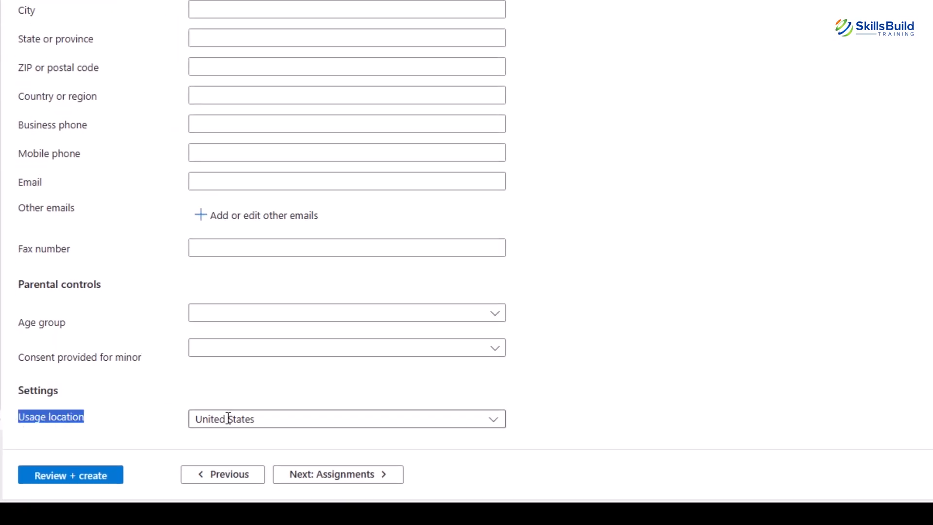
left_click_drag(257, 422, 187, 420)
left_click(669, 401)
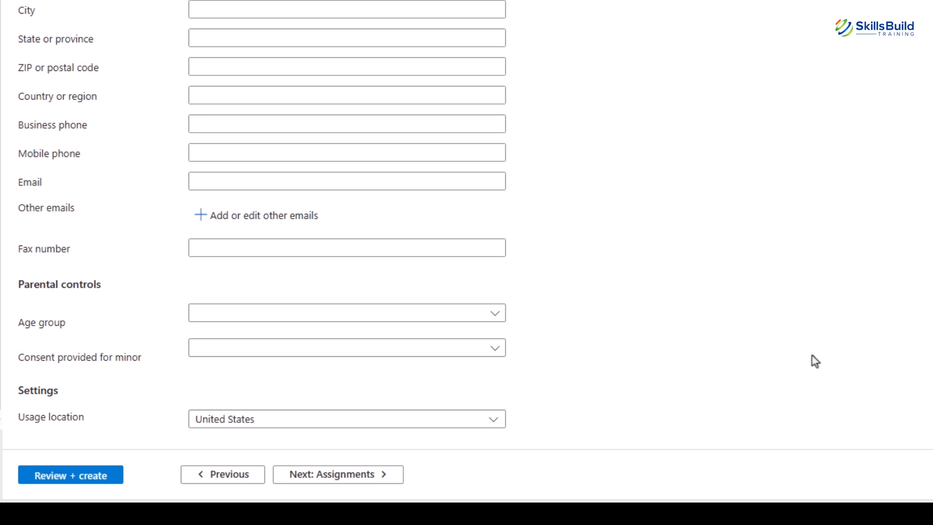
key("Tab")
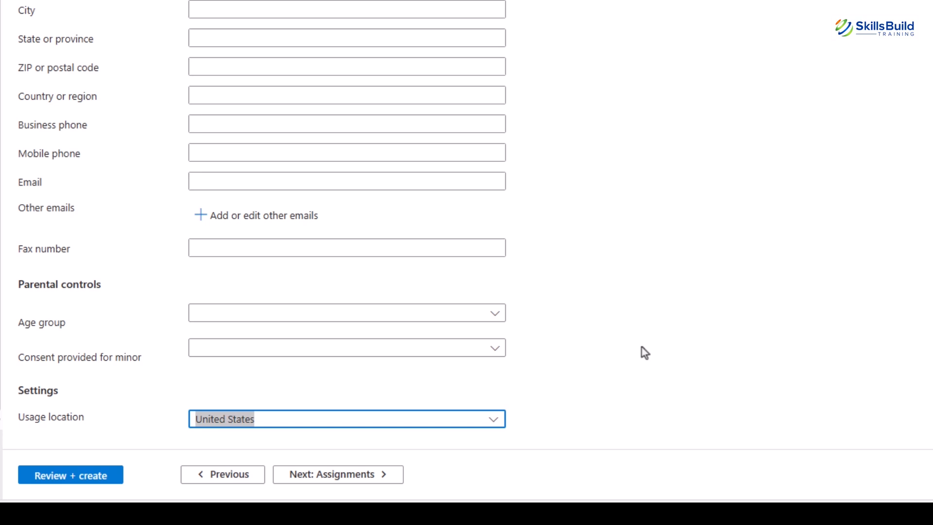
left_click(379, 474)
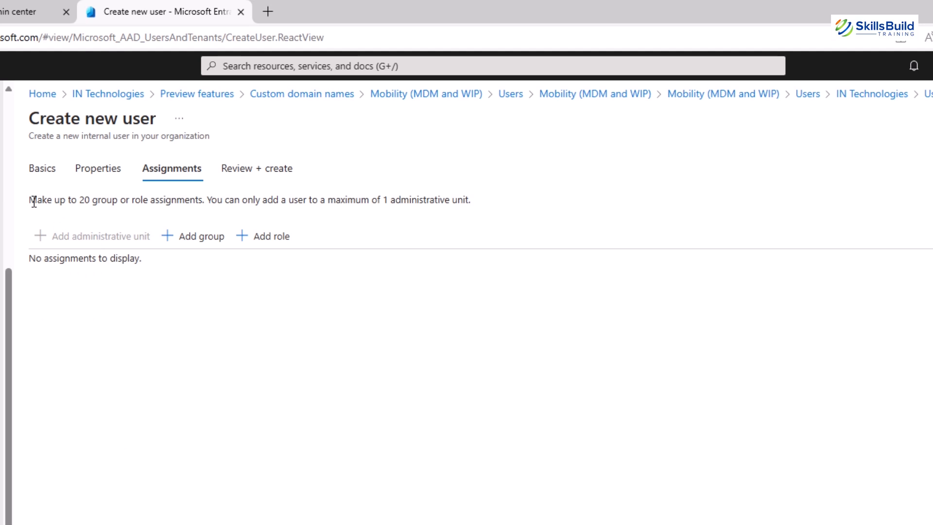
- Read the assignment limits and add the new user to the first listed IN Technologies group
left_click_drag(481, 197, 81, 215)
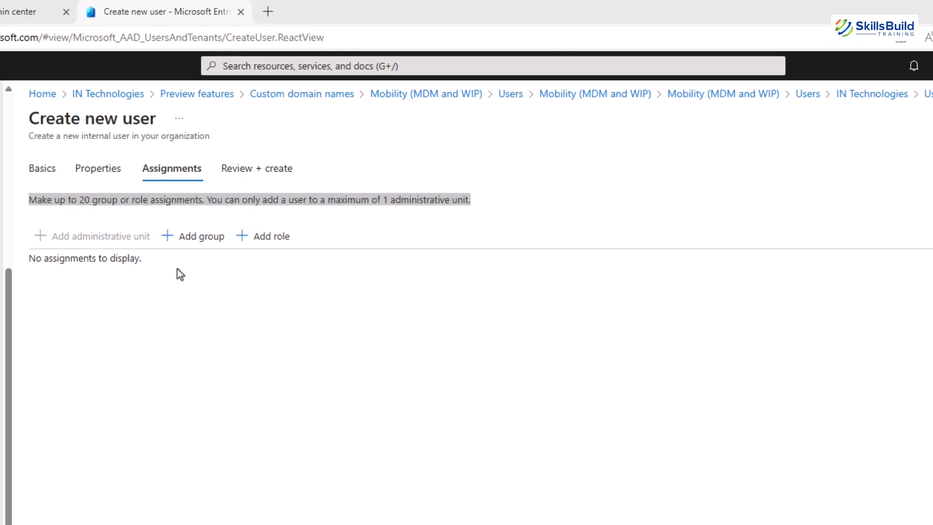
left_click(181, 237)
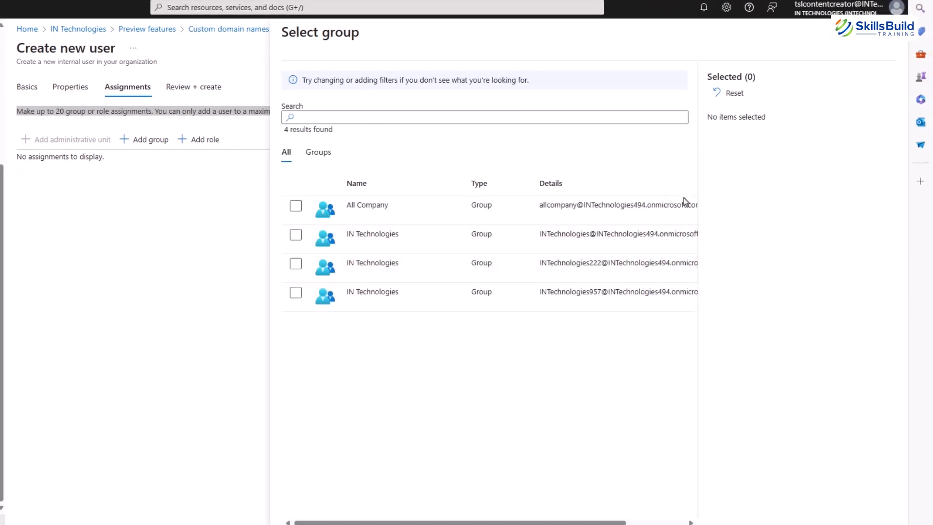
left_click(295, 234)
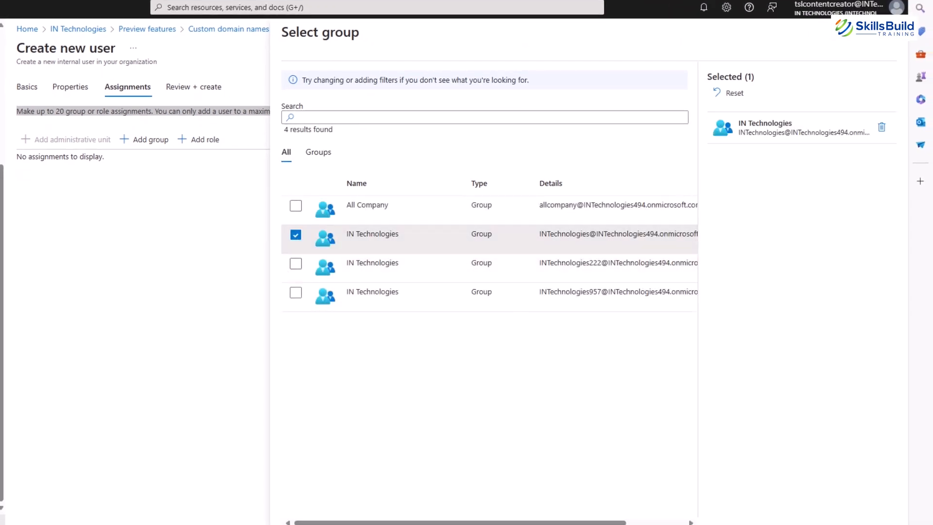
left_click(302, 524)
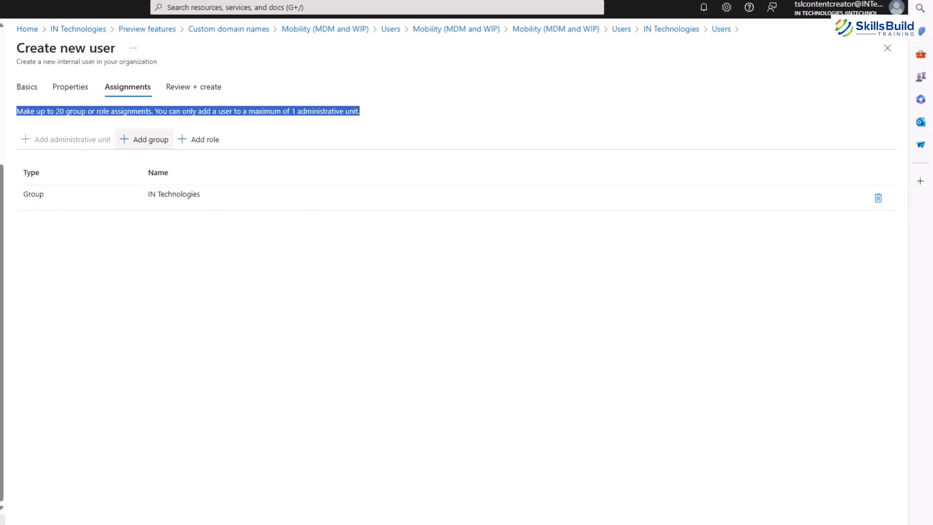
left_click(260, 320)
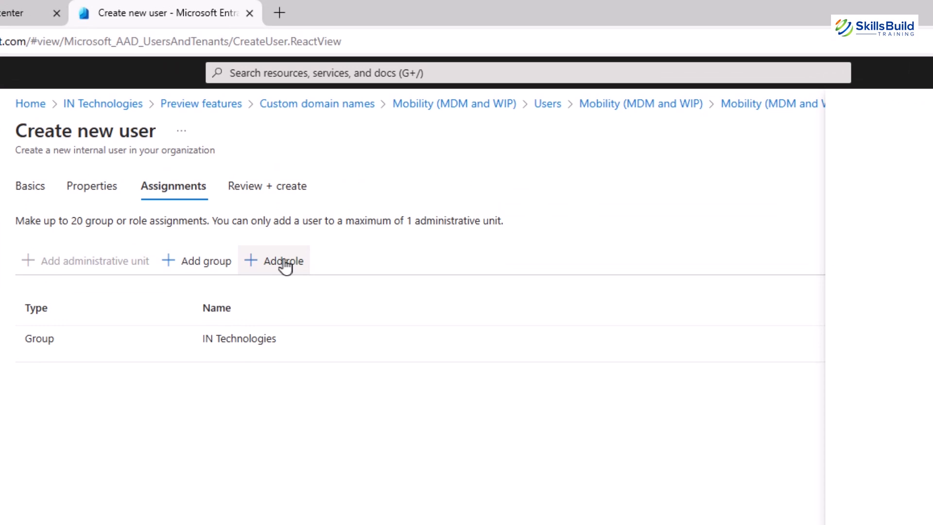
- Examine the directory roles available for the new user and their descriptions, without assigning one
left_click(285, 265)
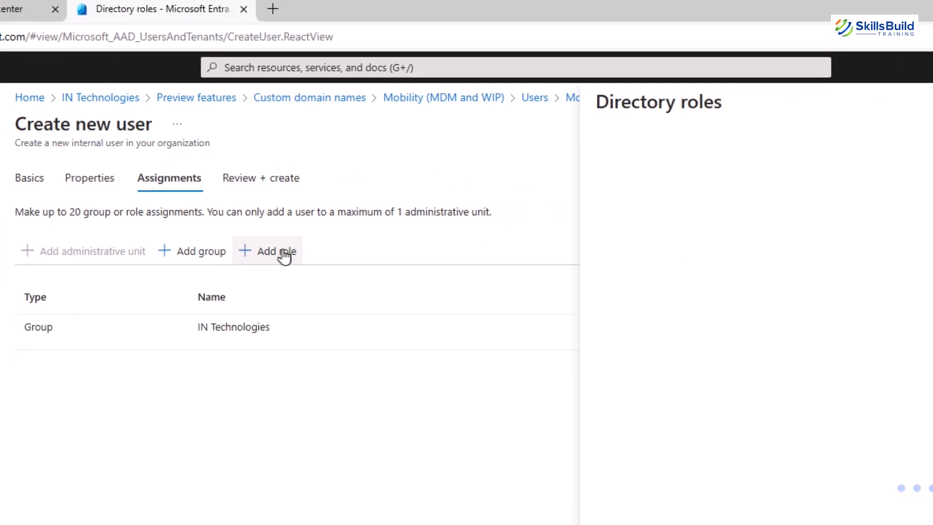
left_click_drag(739, 110, 639, 111)
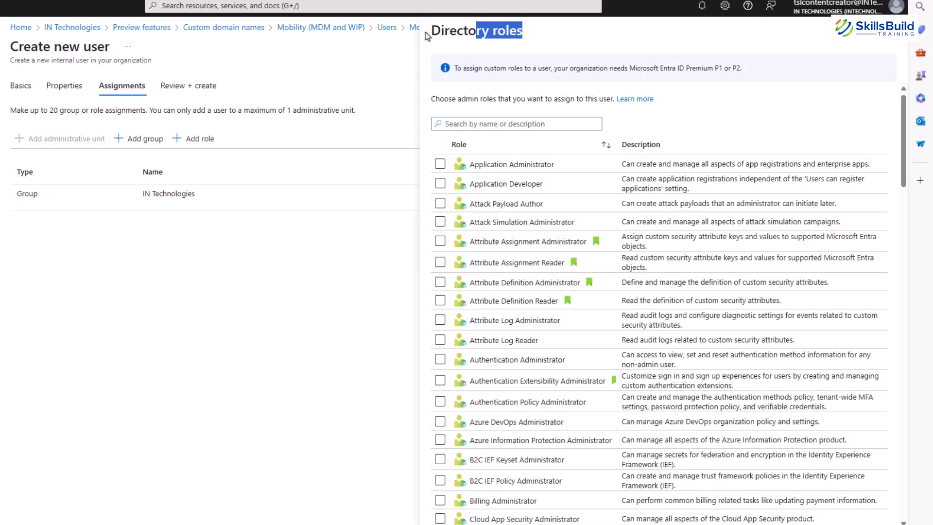
left_click(557, 94)
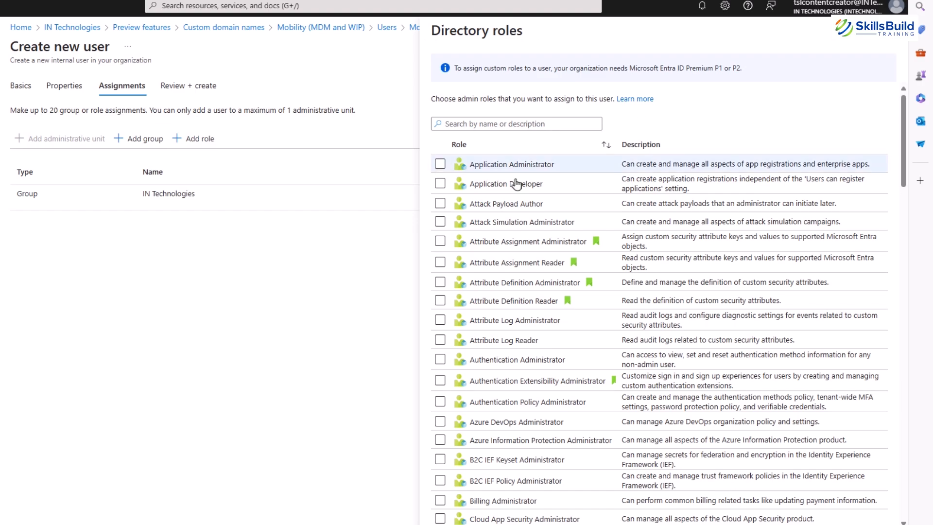
scroll(535, 377, "down", 5)
scroll(550, 379, "down", 5)
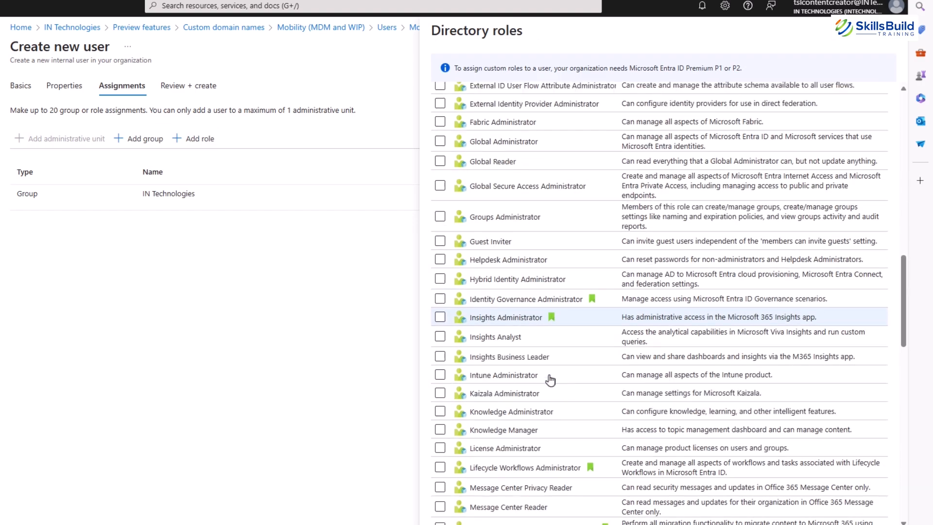
scroll(602, 375, "up", 10)
scroll(614, 408, "down", 20)
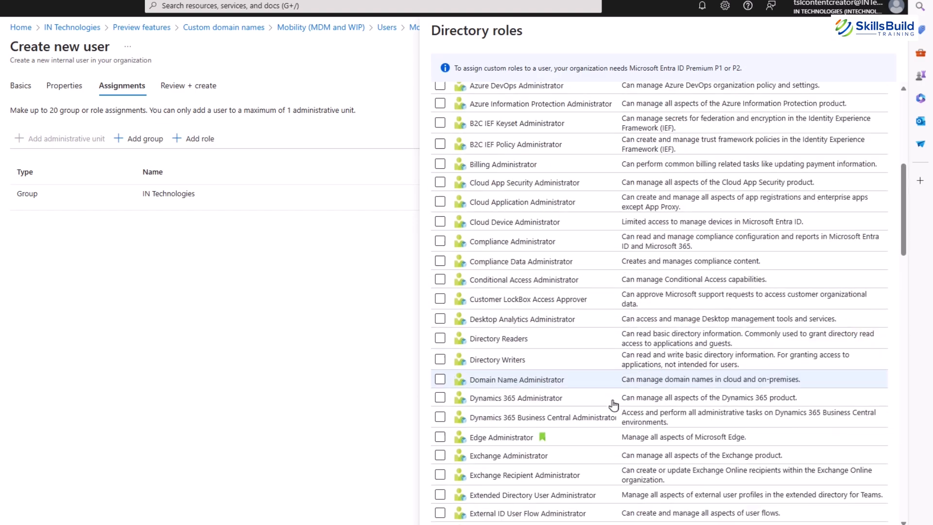
scroll(614, 405, "up", 20)
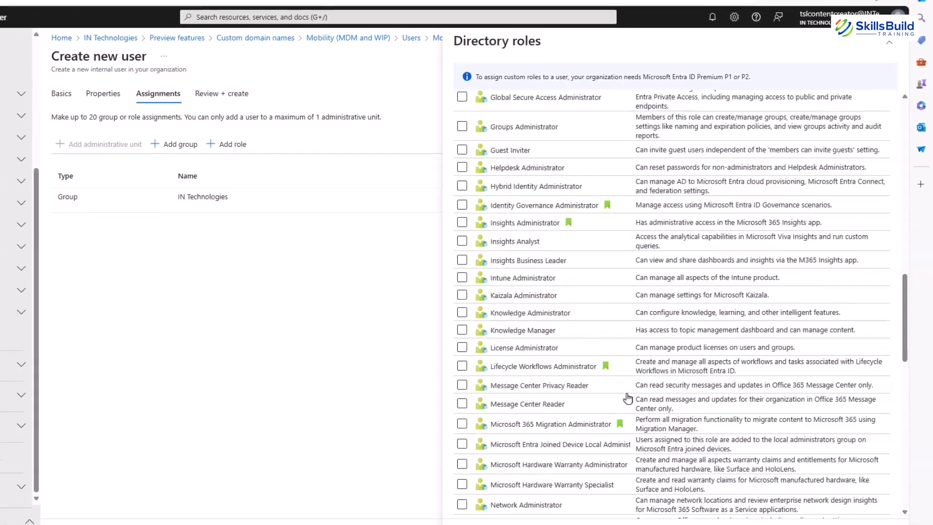
left_click(406, 444)
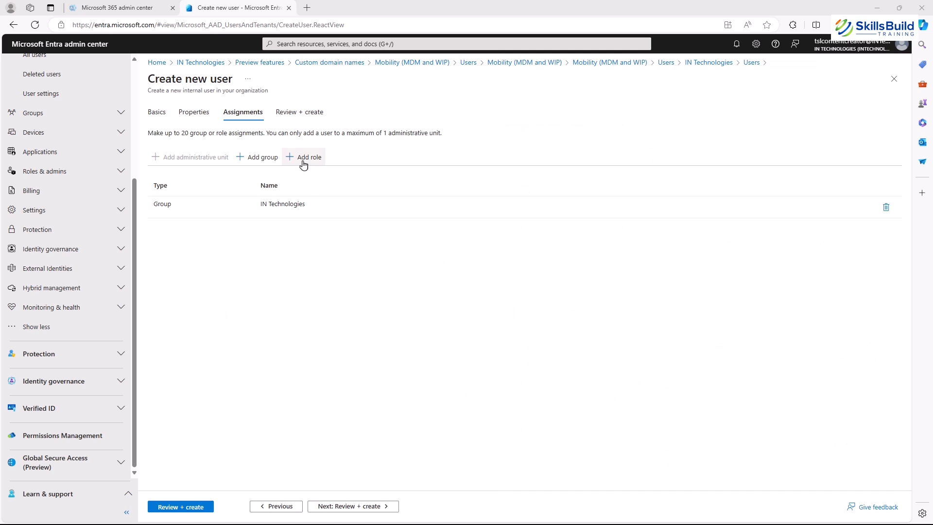
- Assign the Network Administrator directory role to the new user and continue to the final review
left_click(195, 140)
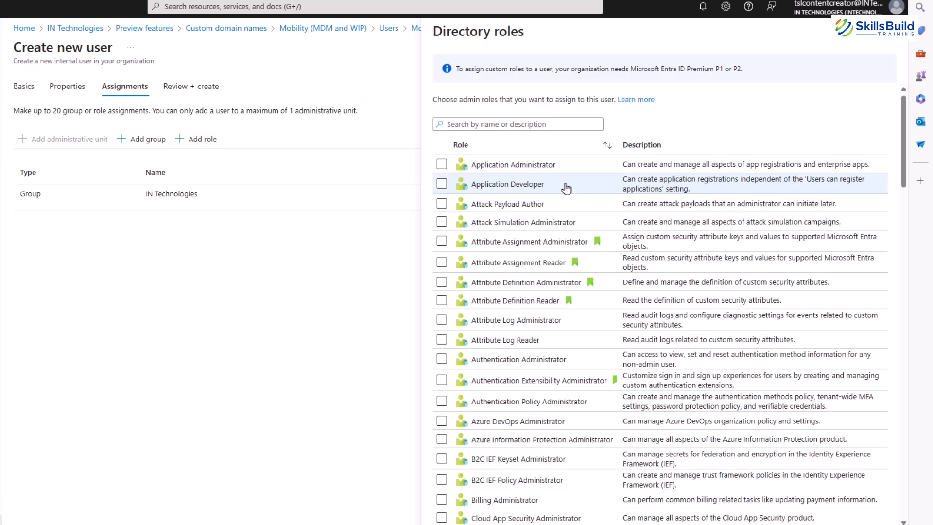
scroll(530, 336, "down", 8)
scroll(529, 340, "down", 10)
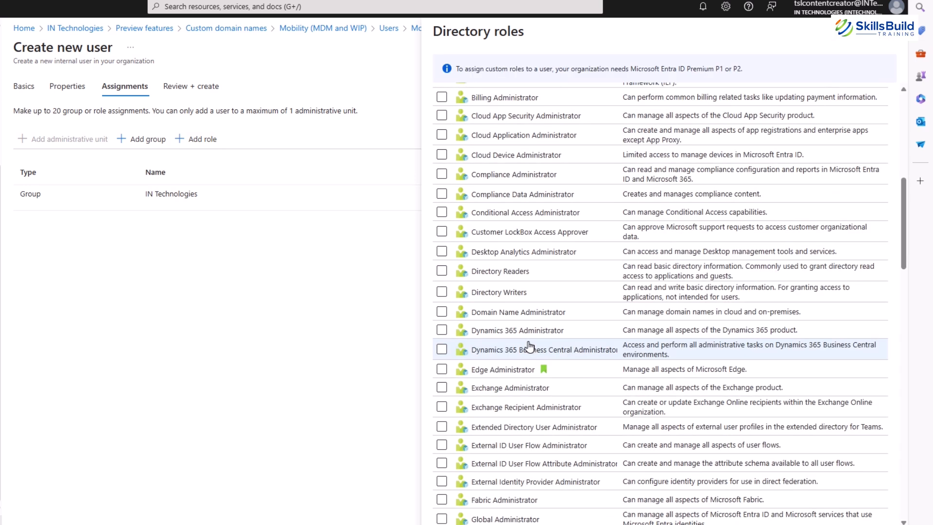
scroll(503, 313, "down", 3)
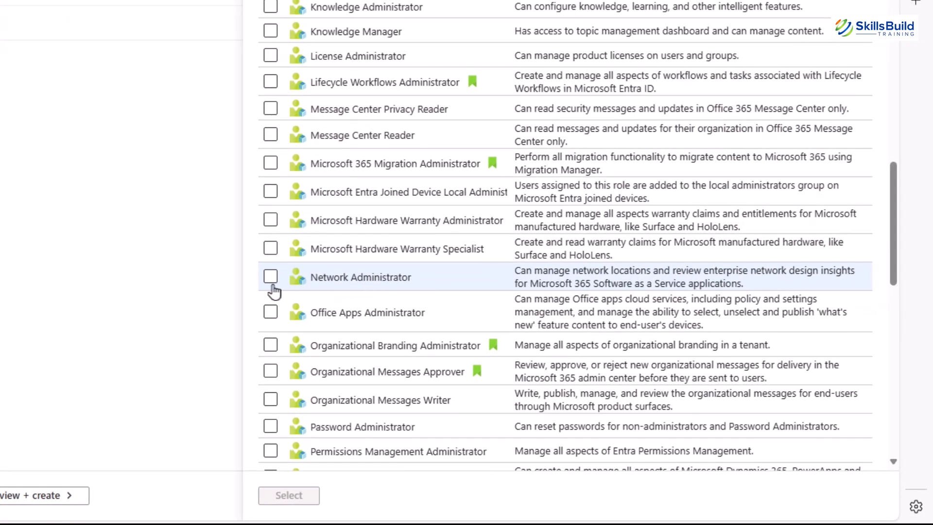
left_click(271, 276)
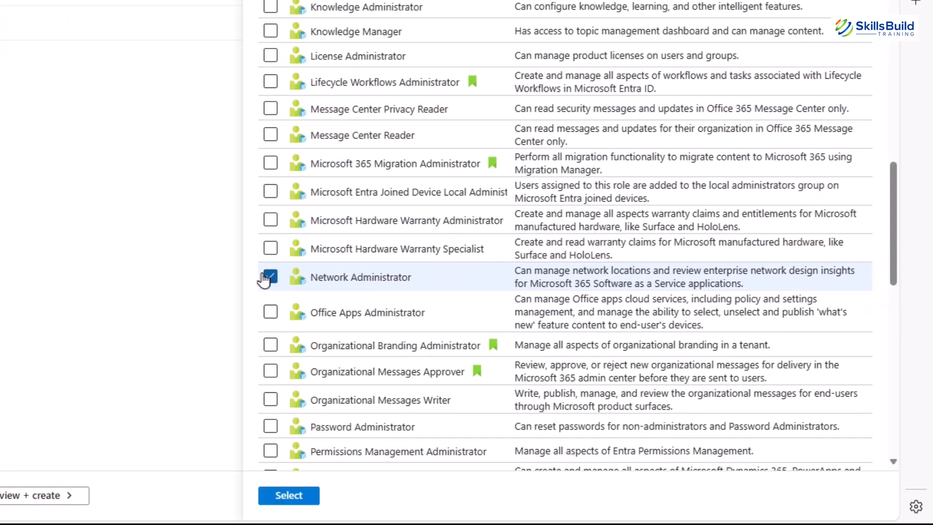
left_click(289, 496)
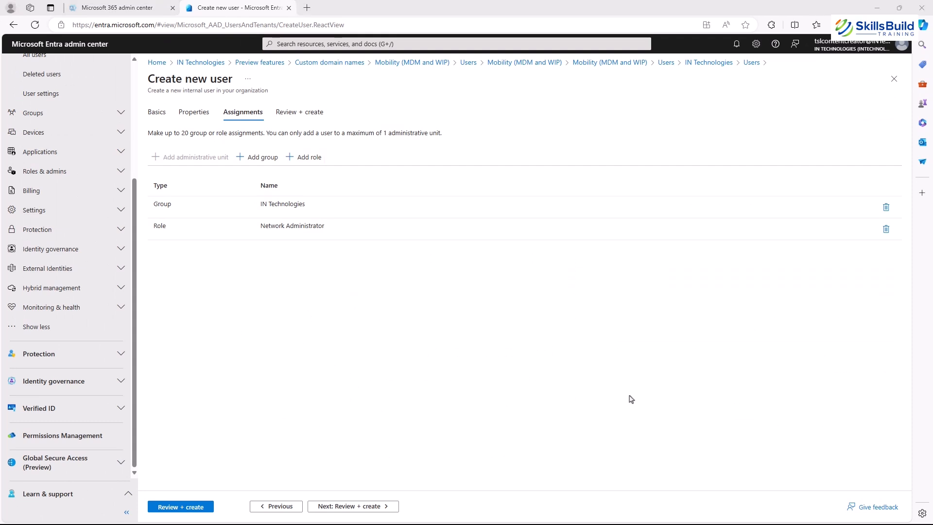
left_click(358, 506)
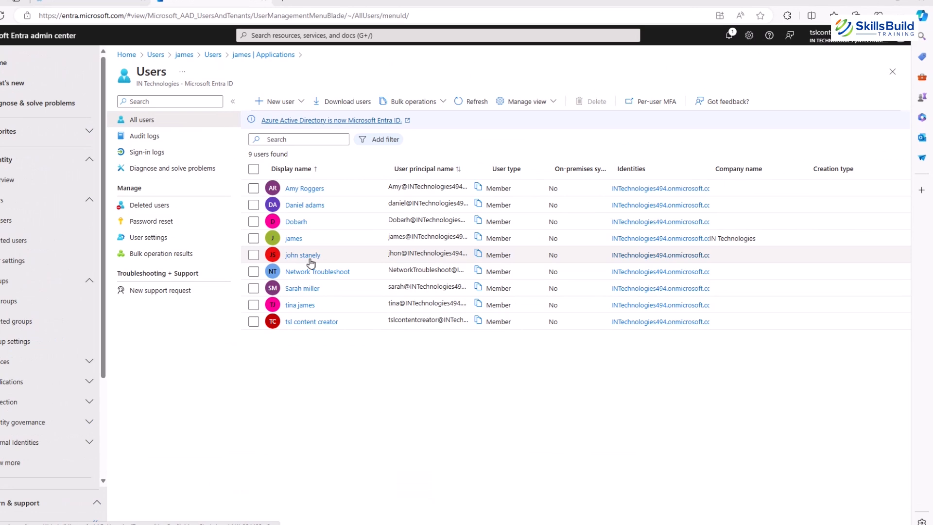
- Open the newly created user's profile and review the group memberships, application assignments and licenses
double_click(311, 238)
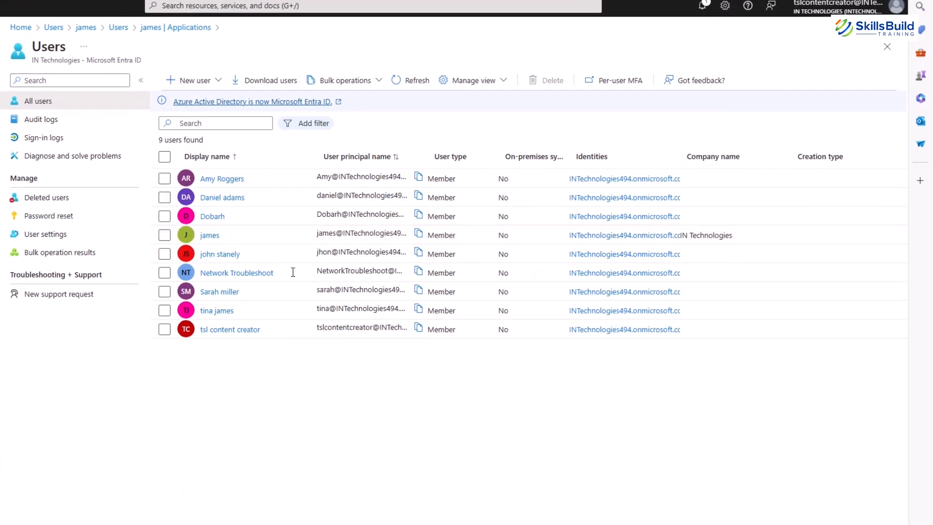
left_click(209, 238)
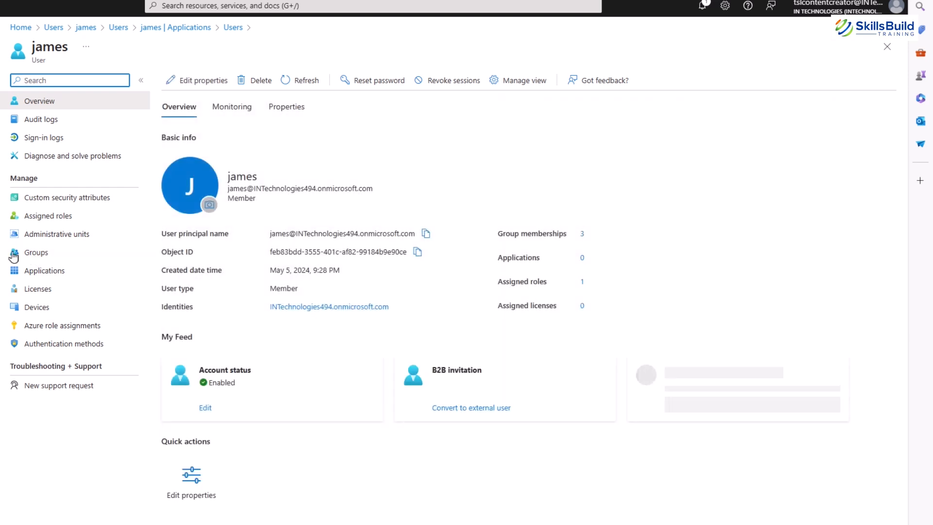
left_click(30, 255)
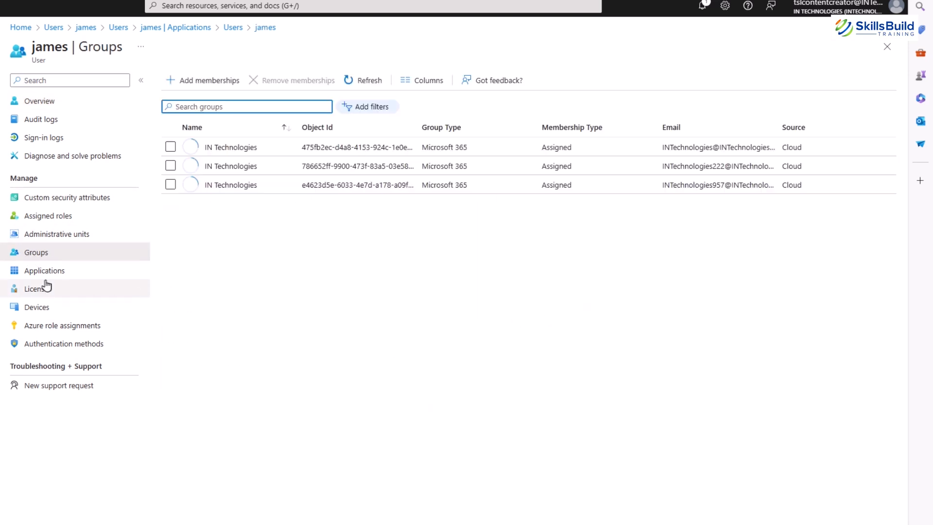
left_click(37, 272)
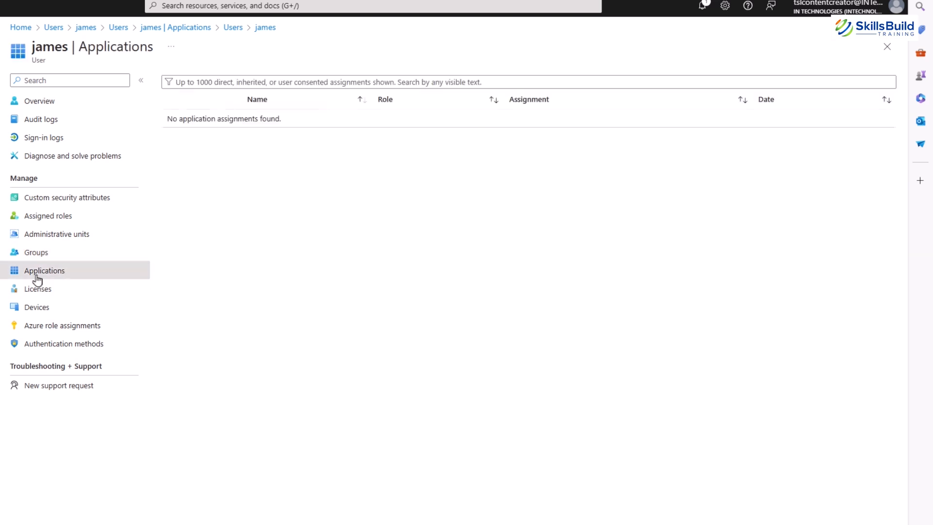
left_click(38, 288)
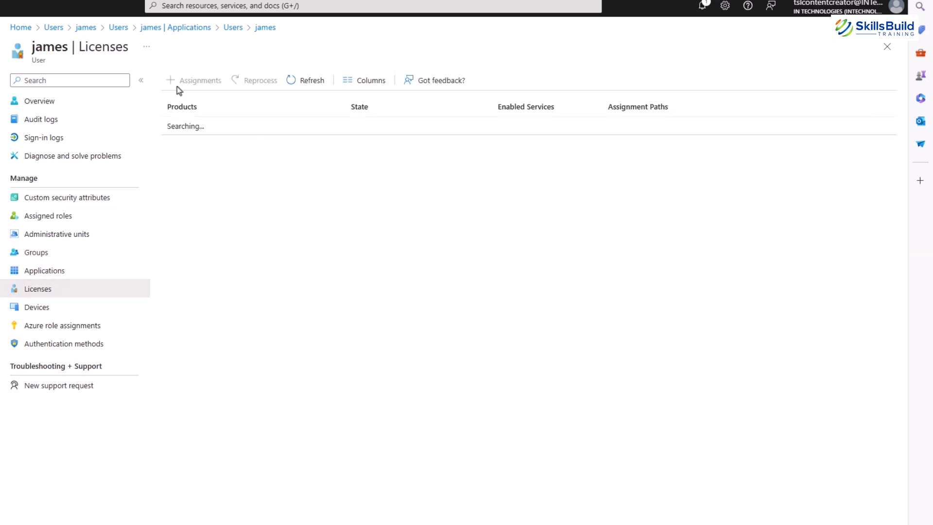
left_click(35, 306)
left_click(41, 289)
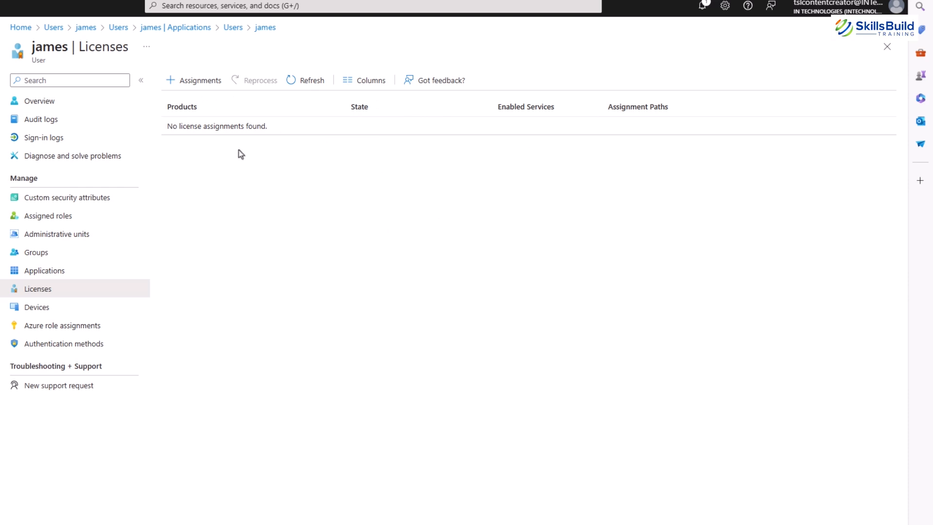
- Assign the Microsoft 365 Business Standard license to the new user, review its included services and save the assignment
left_click(191, 82)
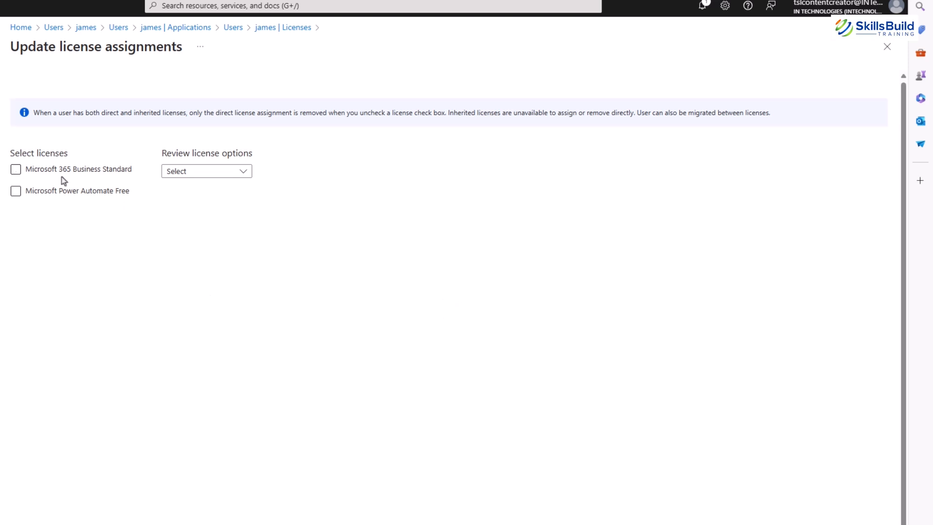
left_click(16, 170)
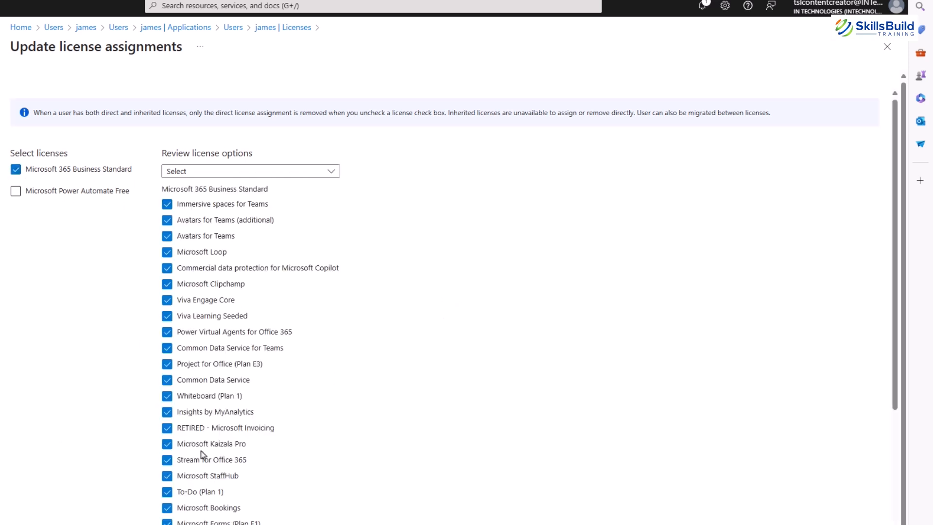
scroll(221, 405, "down", 4)
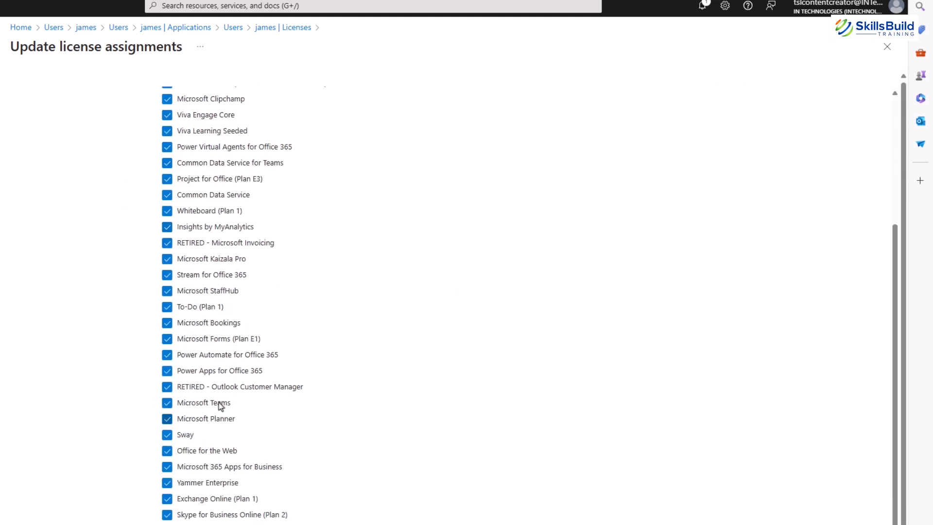
scroll(200, 455, "up", 5)
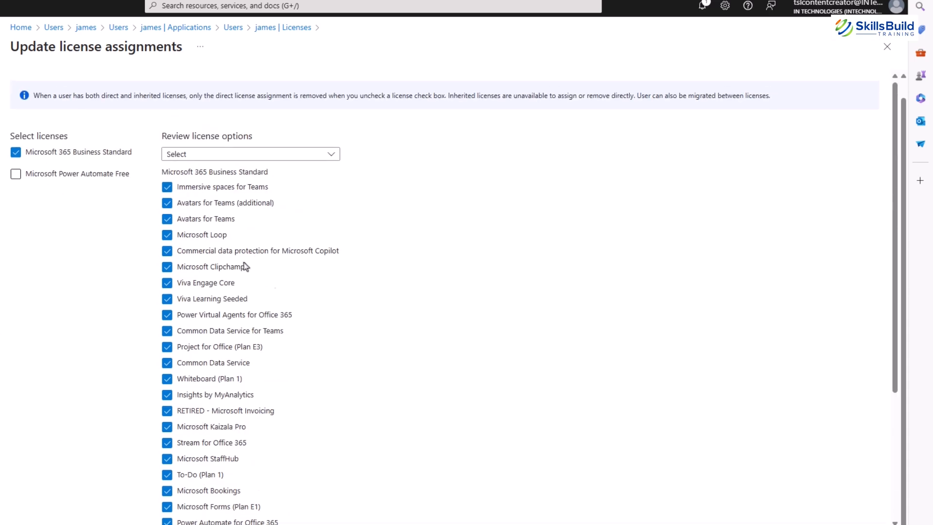
left_click(219, 153)
left_click(214, 190)
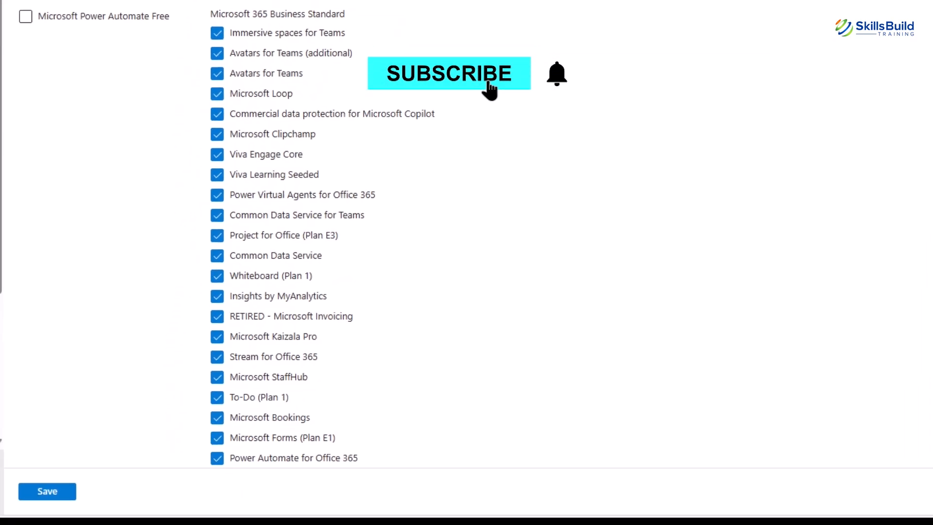
scroll(135, 223, "down", 5)
left_click(58, 494)
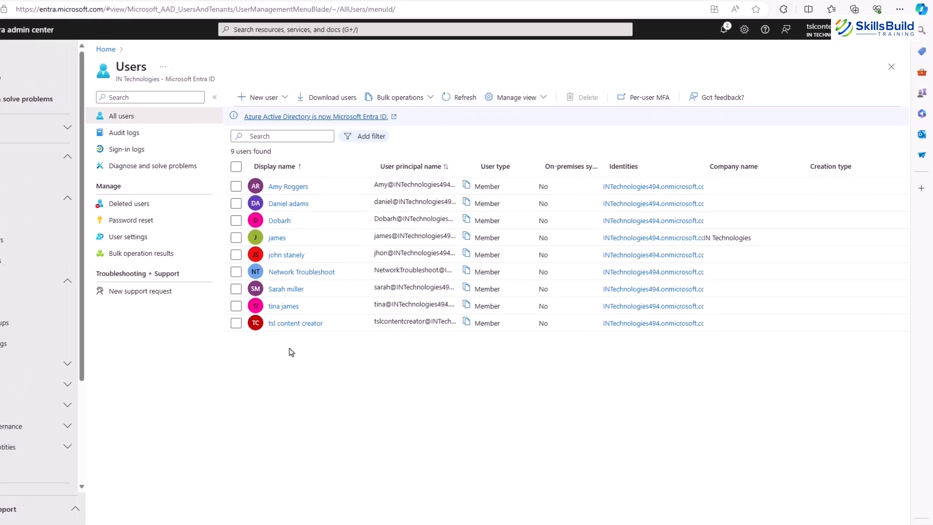
- Delete the newly created user, whose company name is IN Technologies, from the list of all users
left_click_drag(762, 239, 336, 244)
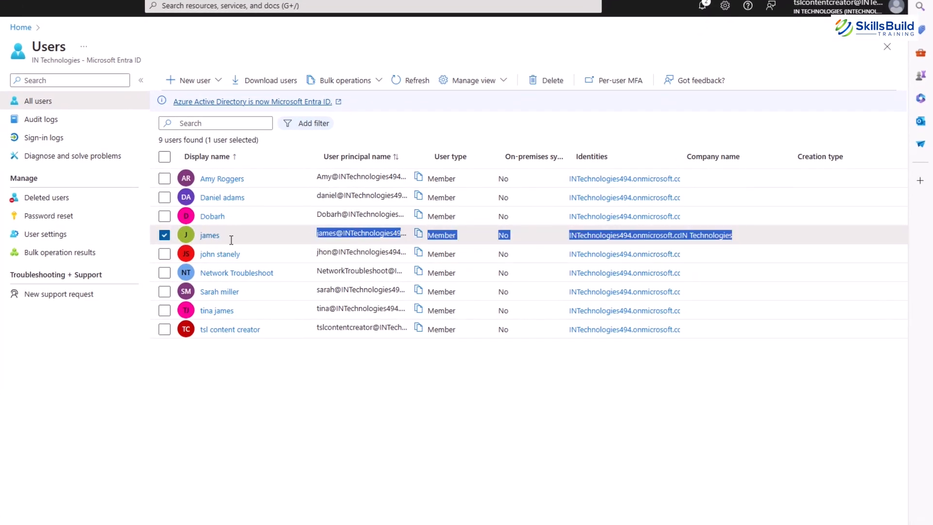
left_click(164, 235)
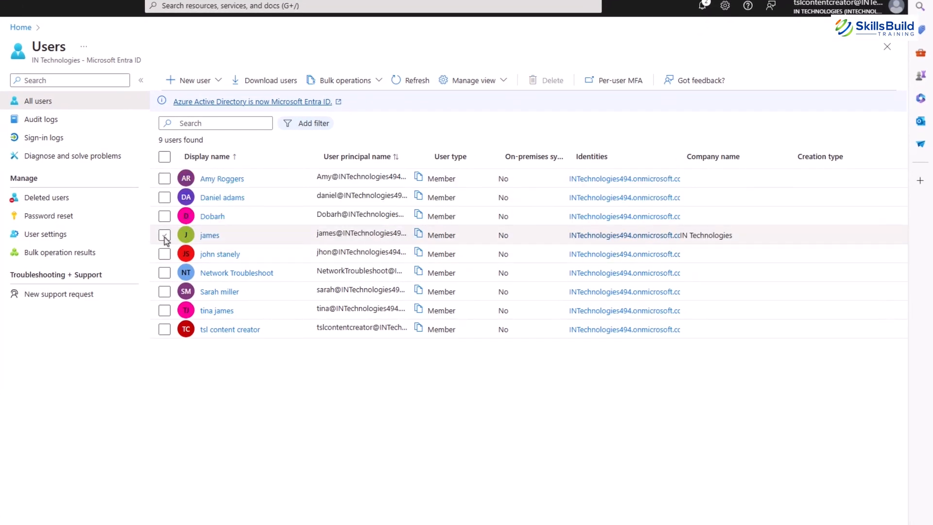
left_click(164, 236)
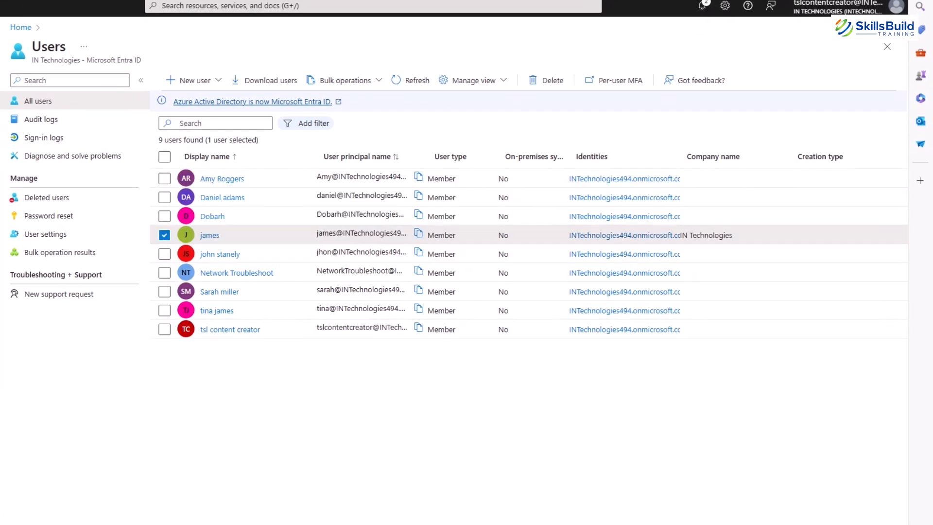
left_click(547, 81)
left_click(187, 123)
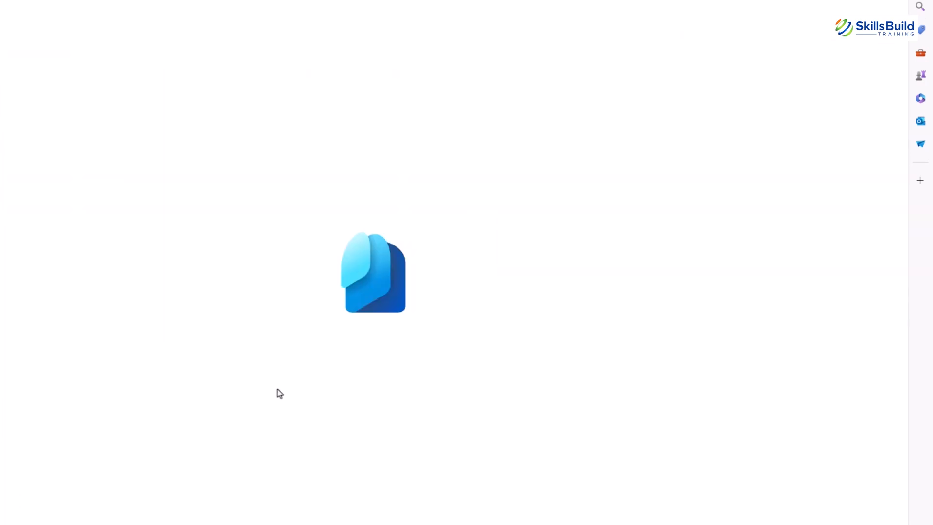
- Read the 30-day deletion notice, restore the deleted user and return to the list of all users
left_click_drag(399, 122, 171, 121)
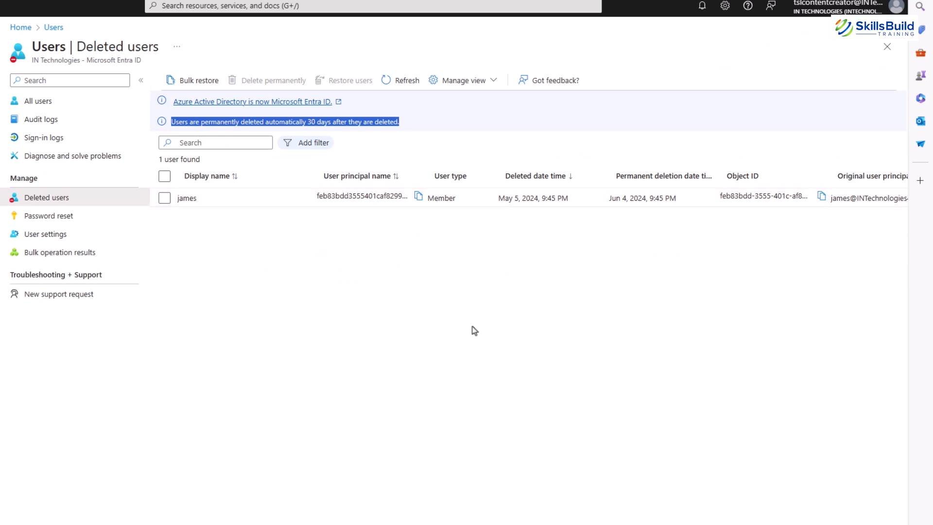
left_click(444, 327)
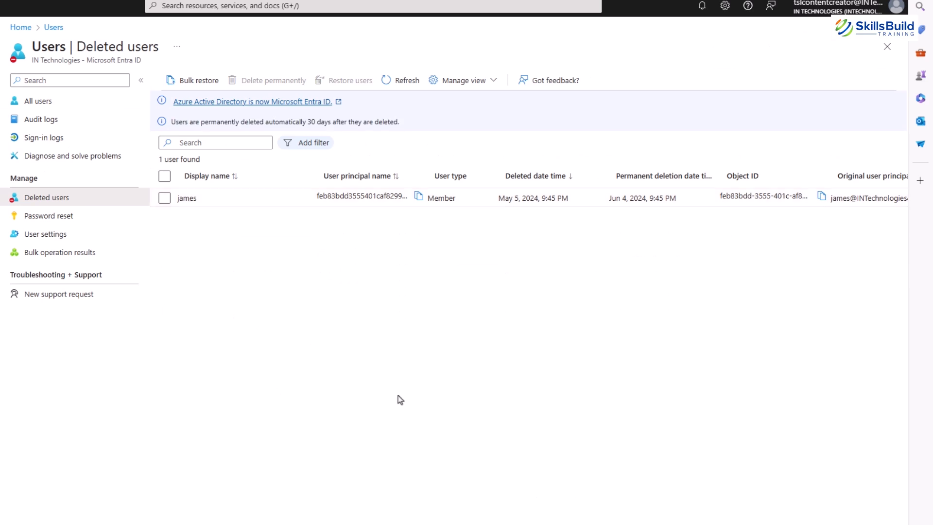
left_click_drag(351, 121, 171, 130)
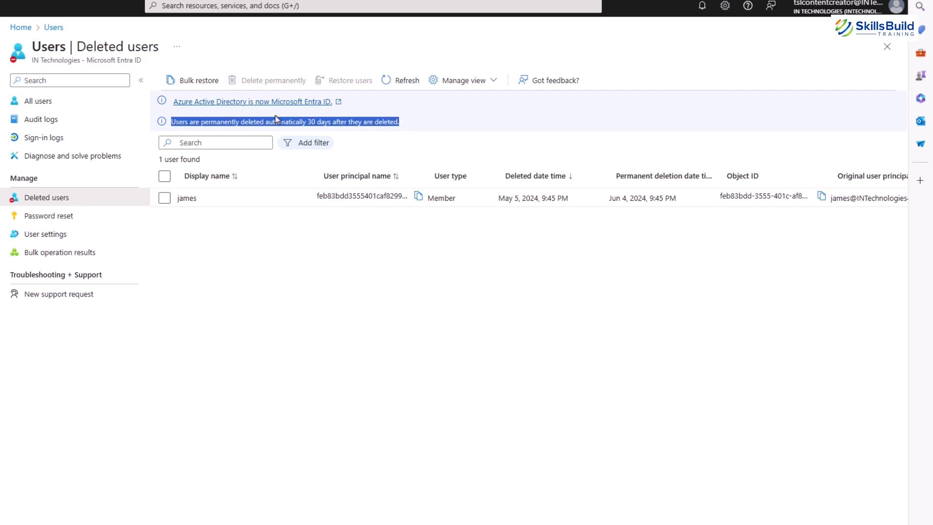
left_click(231, 335)
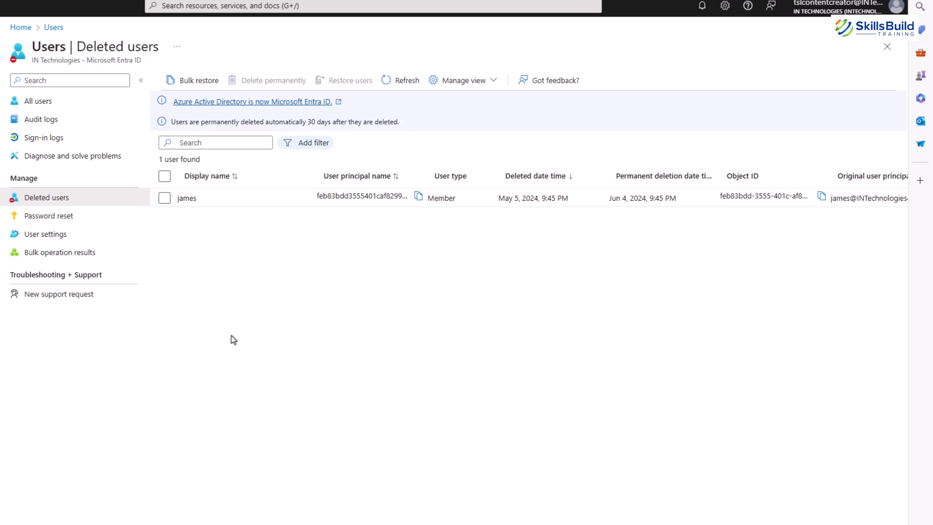
left_click(165, 198)
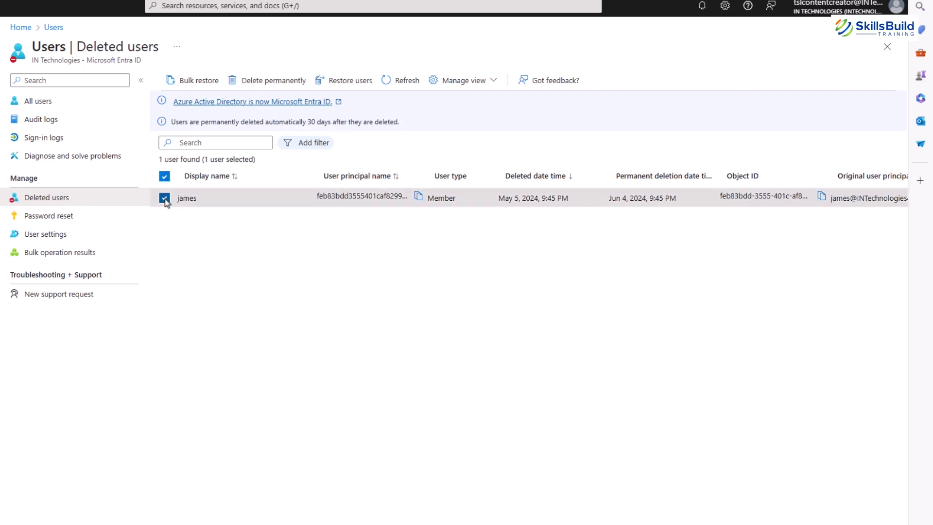
left_click(344, 82)
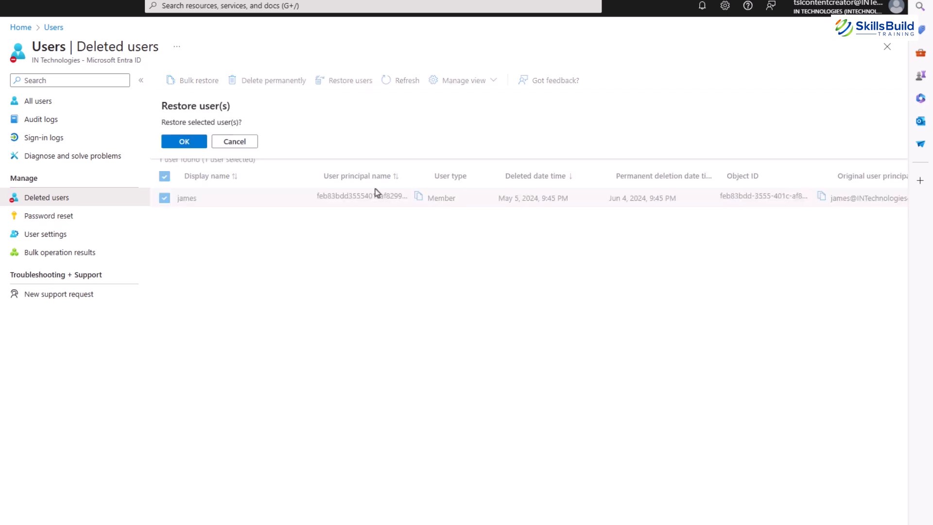
left_click(183, 141)
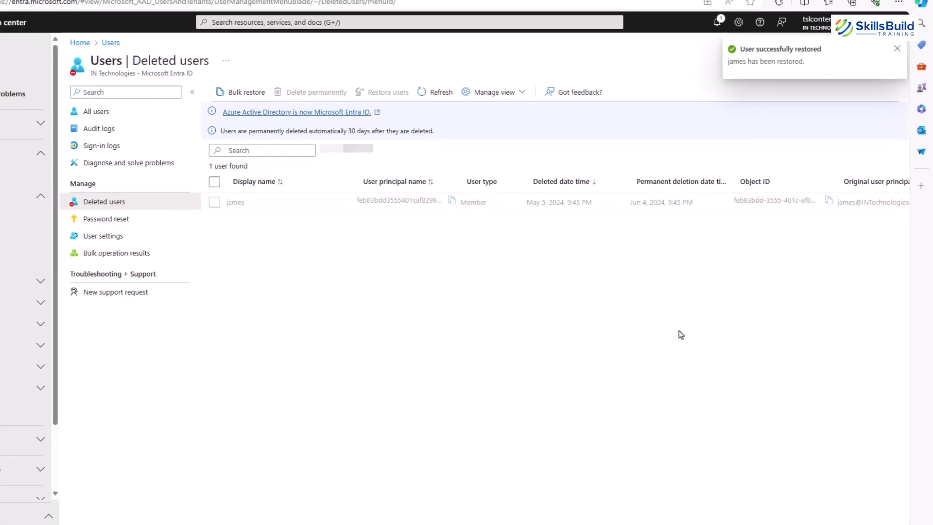
left_click(97, 112)
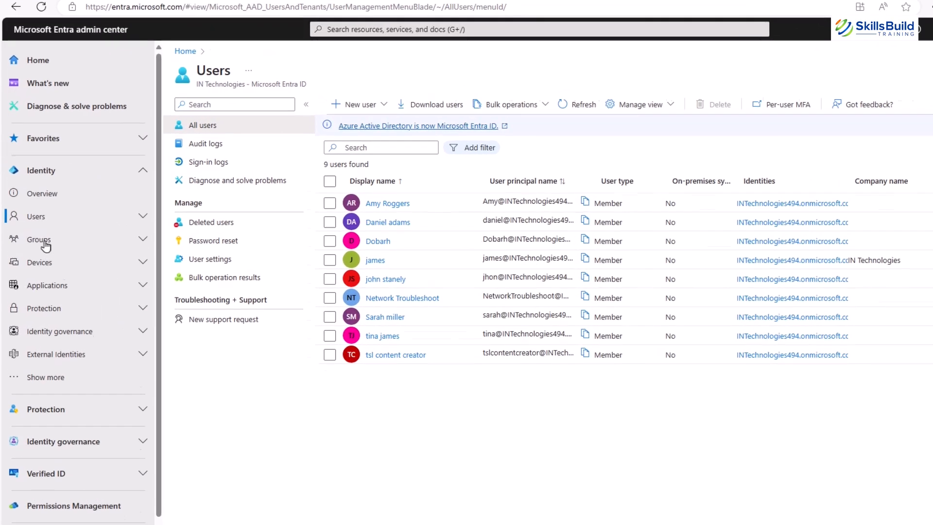
- Open the list of all groups and start creating a new group
left_click(45, 246)
left_click(46, 264)
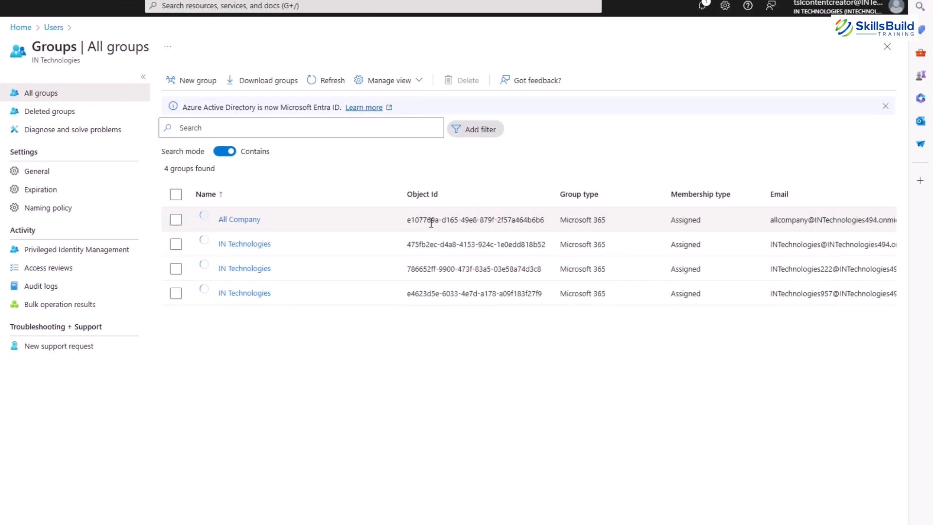
left_click(193, 86)
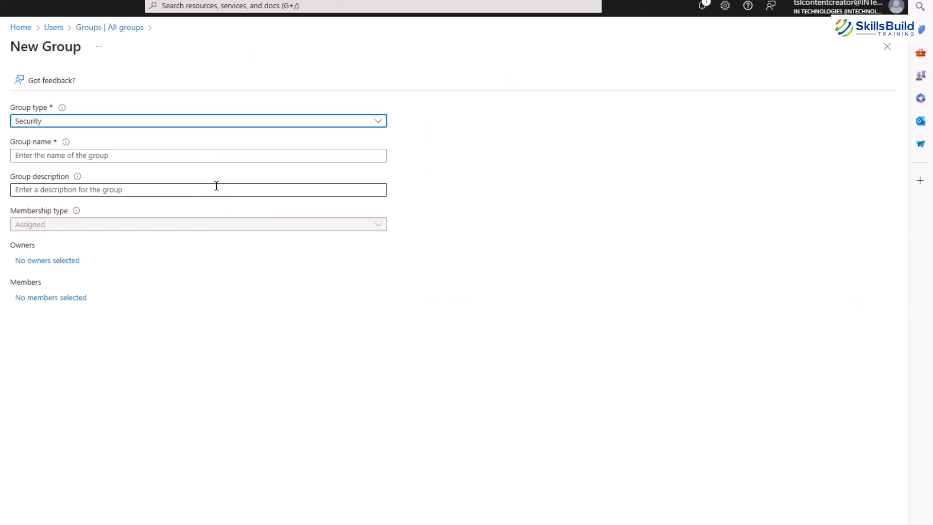
- Compare the Security and Microsoft 365 group types, leaving Security selected, and review its group name and description fields
left_click(77, 124)
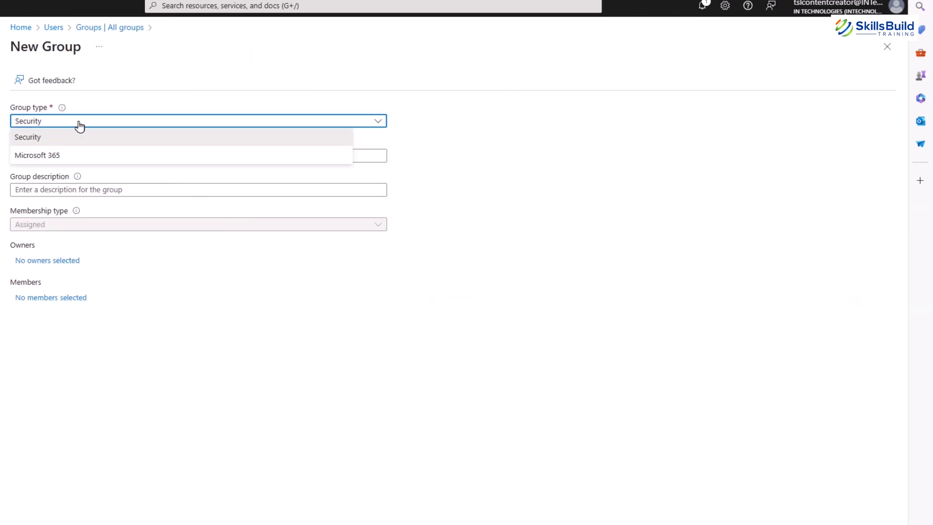
left_click(77, 126)
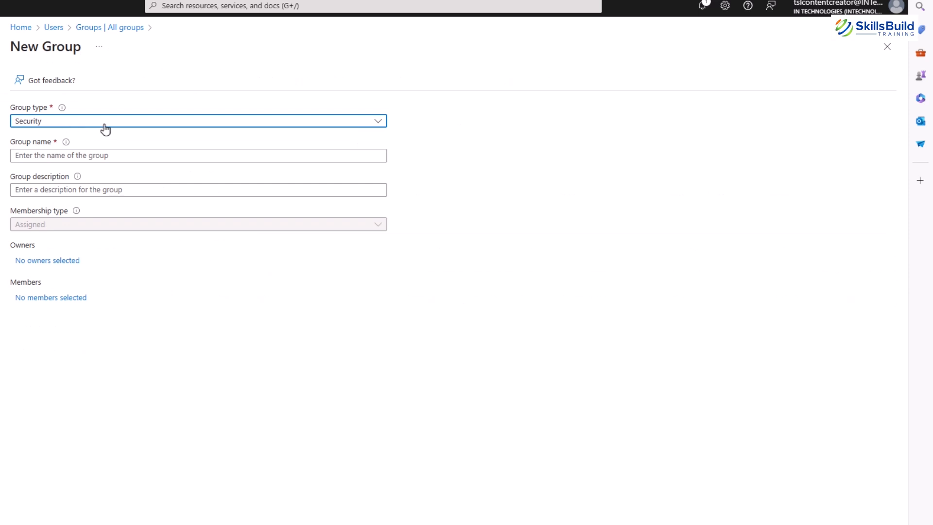
left_click(159, 124)
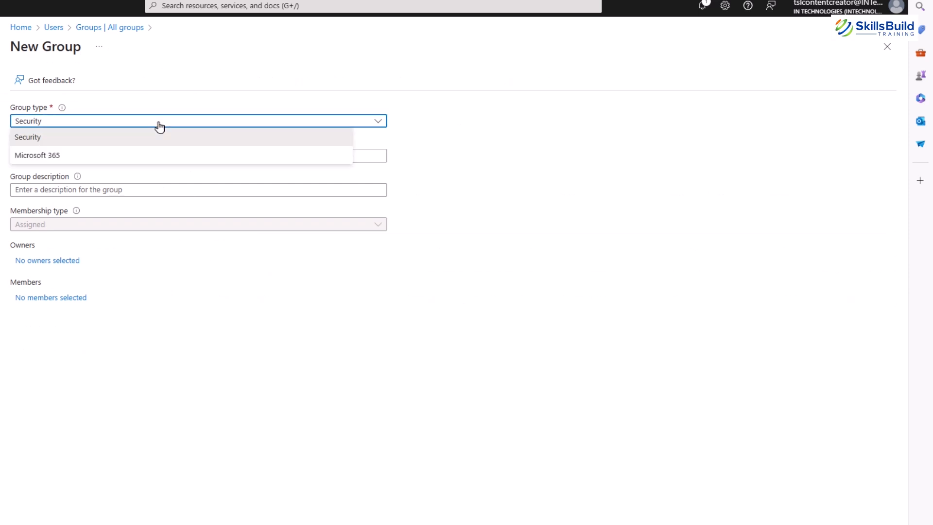
left_click(150, 156)
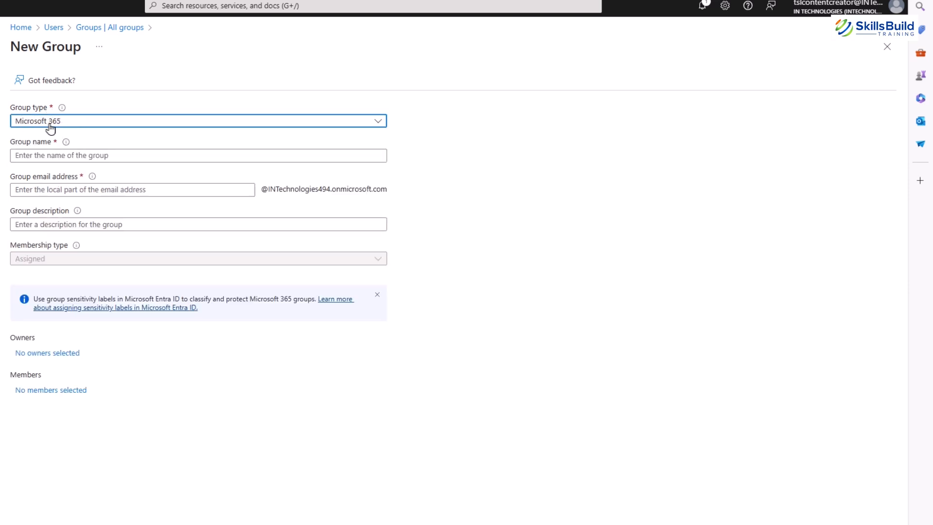
left_click(76, 130)
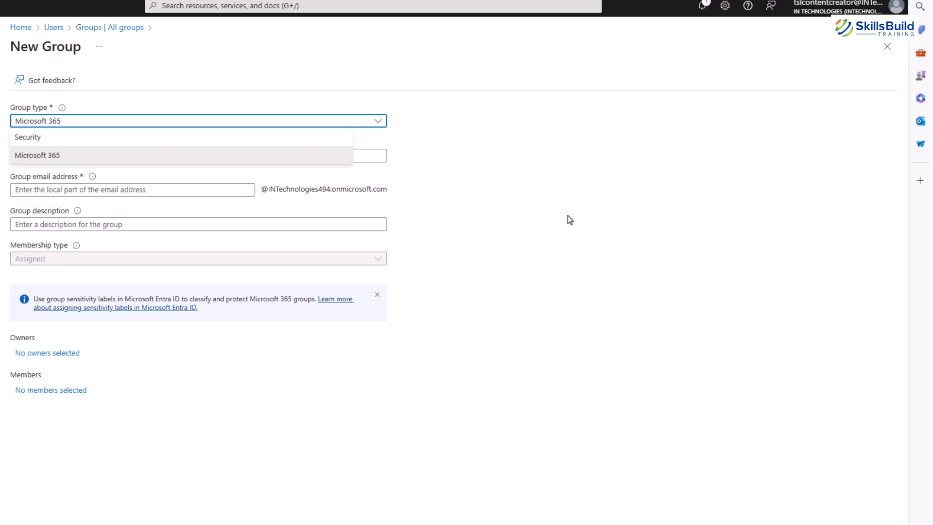
left_click(27, 137)
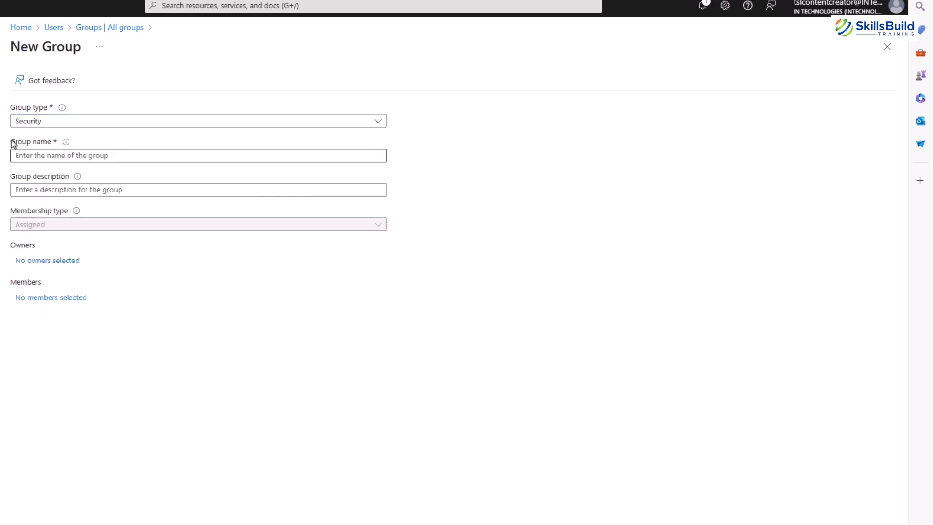
left_click_drag(10, 141, 54, 146)
left_click_drag(73, 178, 5, 177)
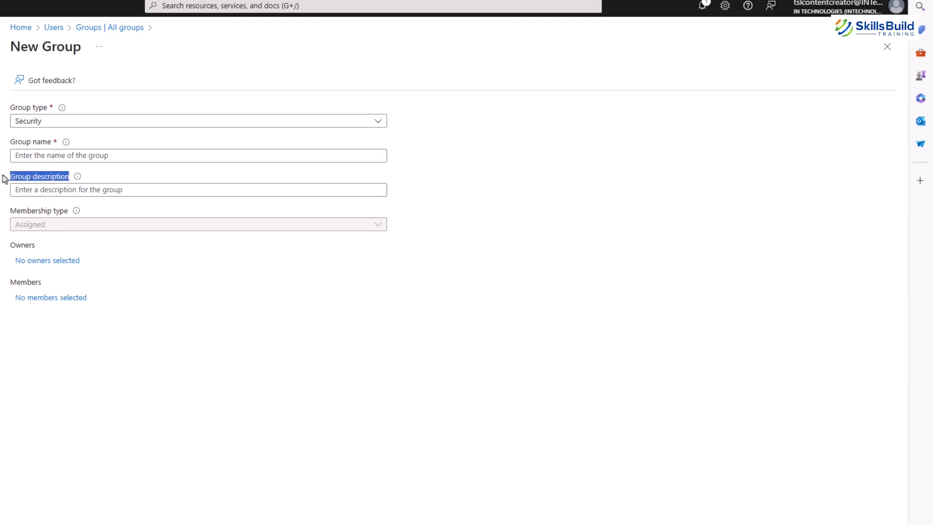
- Review the name, email address and description fields of the Microsoft 365 group type, and set the type back to Security
left_click(60, 122)
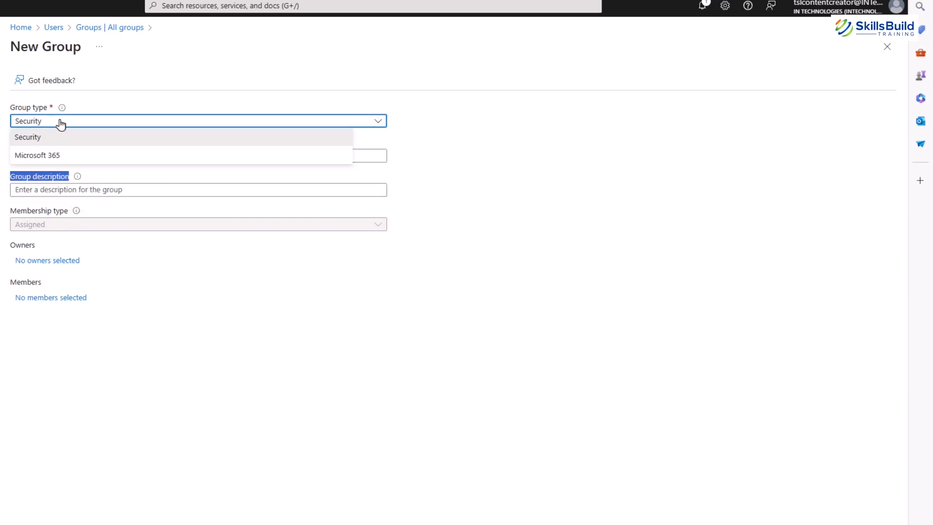
left_click(54, 154)
left_click_drag(46, 146, 3, 146)
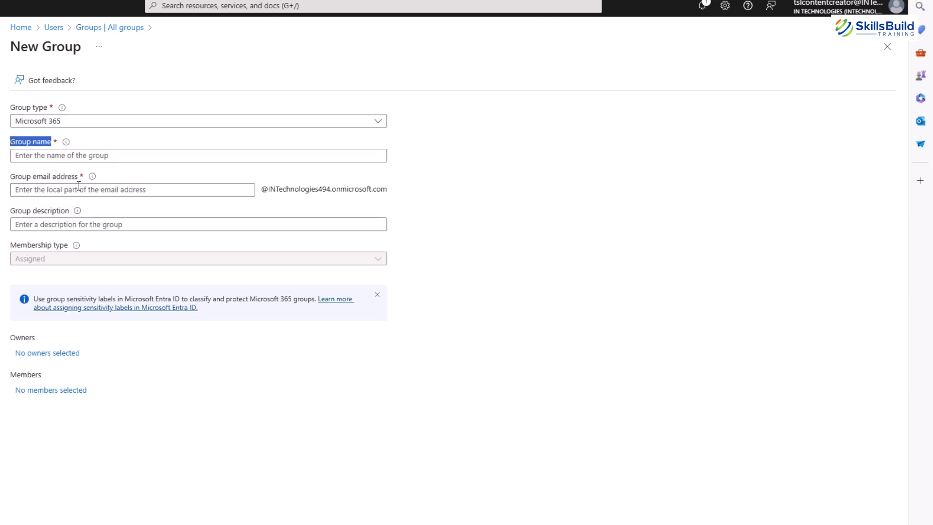
left_click(48, 213)
left_click_drag(68, 214, 5, 214)
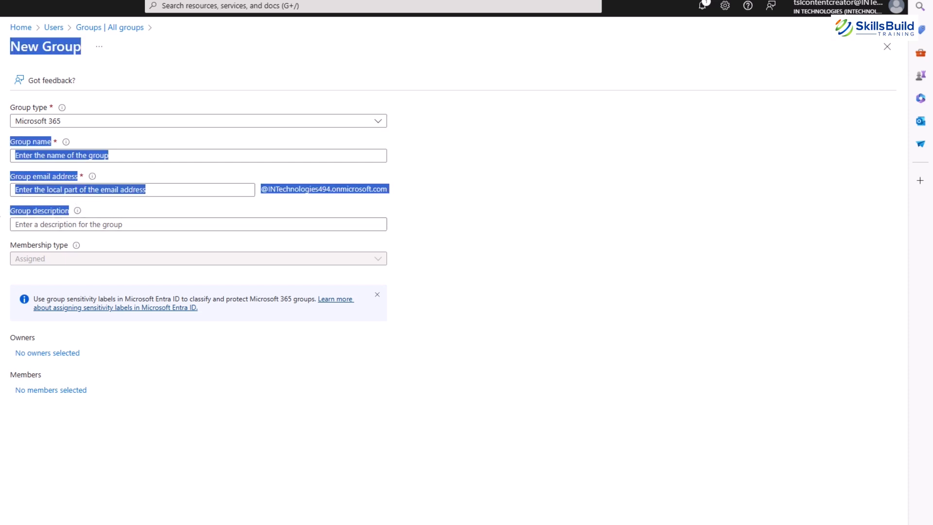
left_click(62, 124)
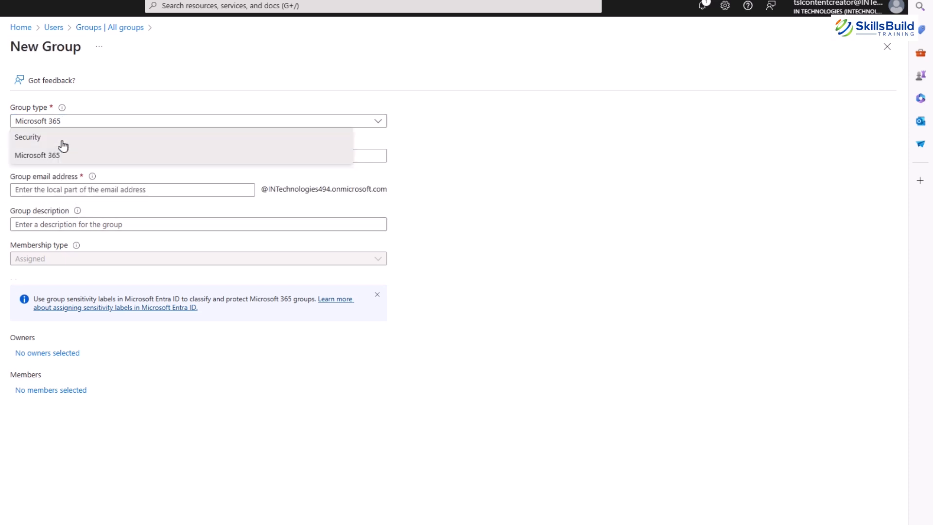
left_click(62, 138)
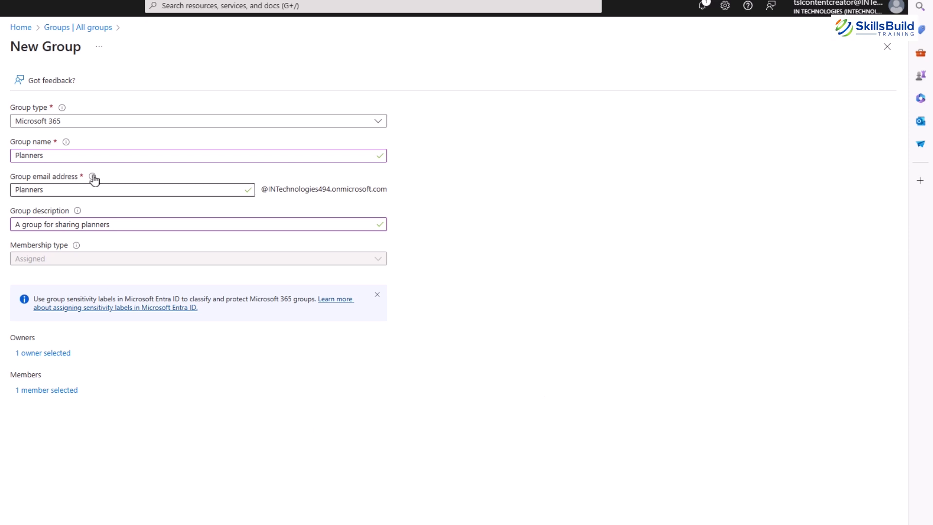
- Switch the Planners group's type to Security and inspect the explanation and availability of its membership type setting
left_click(104, 121)
left_click(78, 138)
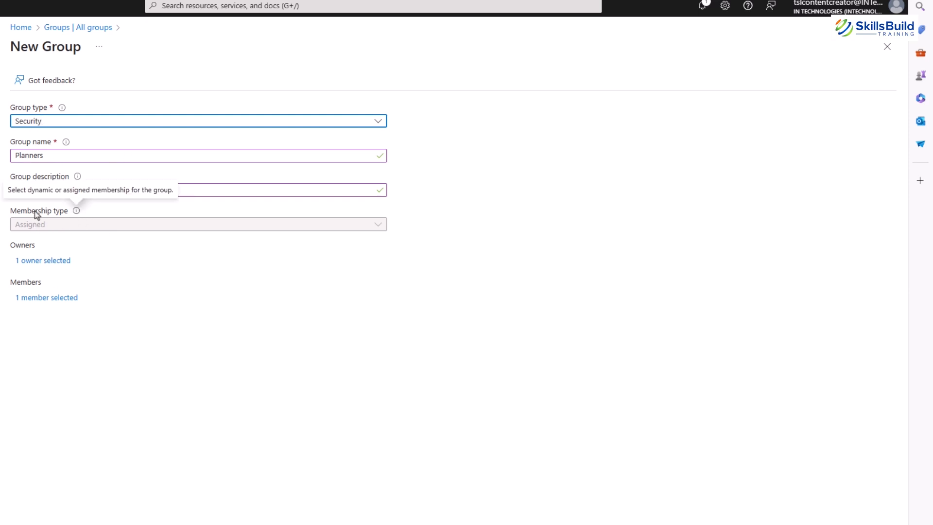
left_click(12, 213)
mouse_move(76, 212)
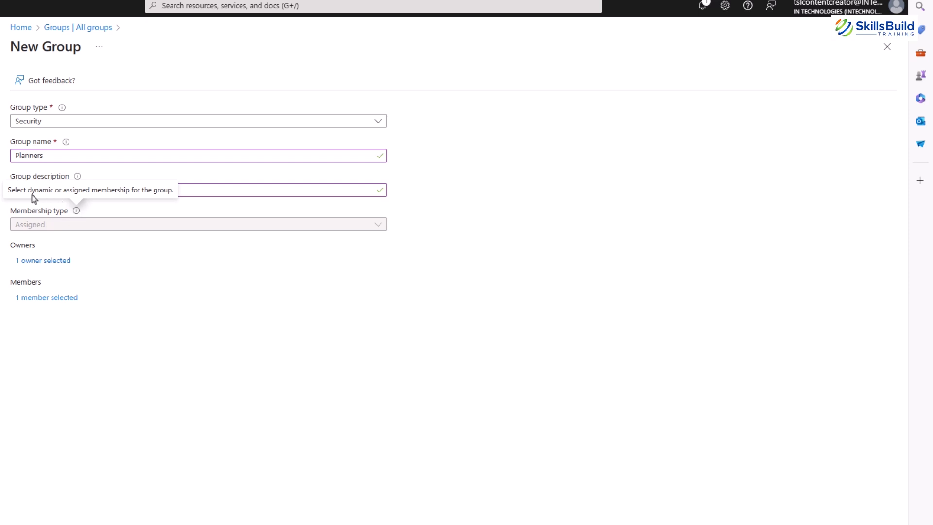
left_click(92, 223)
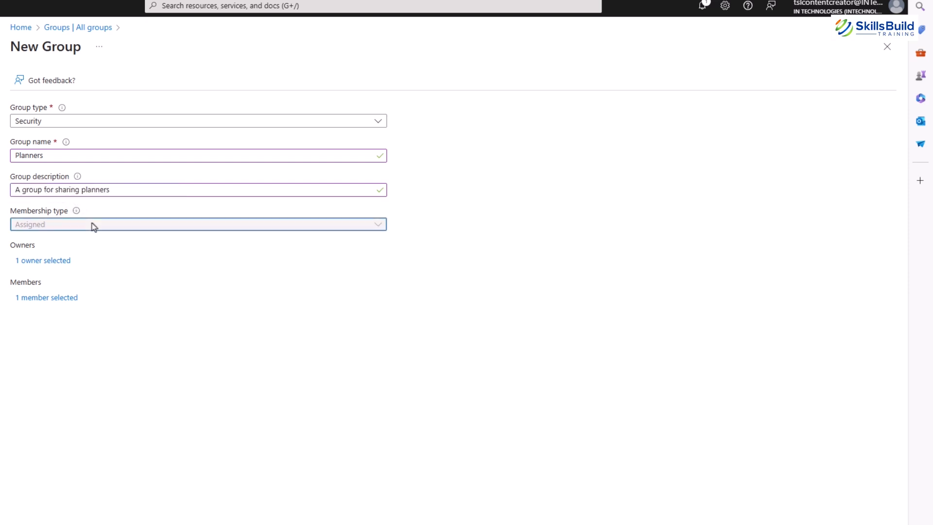
- Set the Planners group's type to Microsoft 365 and check its membership type information
left_click(48, 125)
left_click(50, 155)
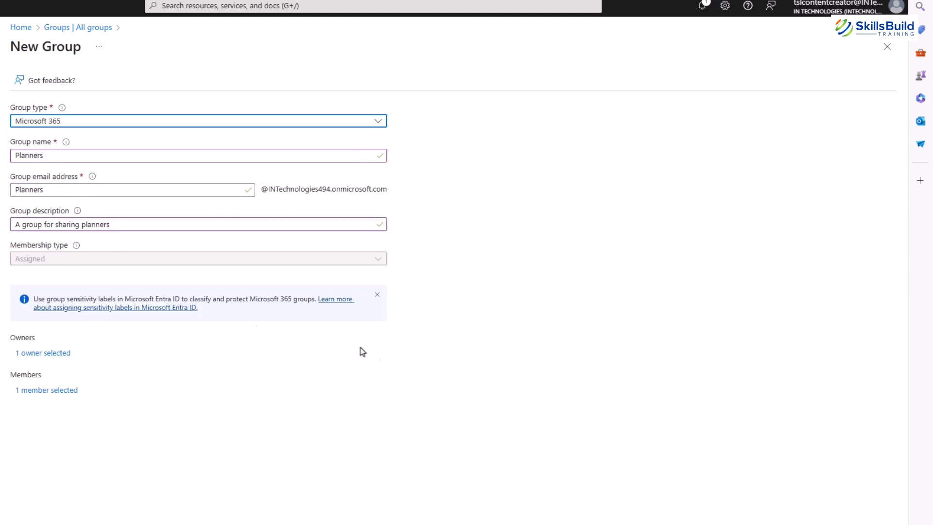
mouse_move(77, 247)
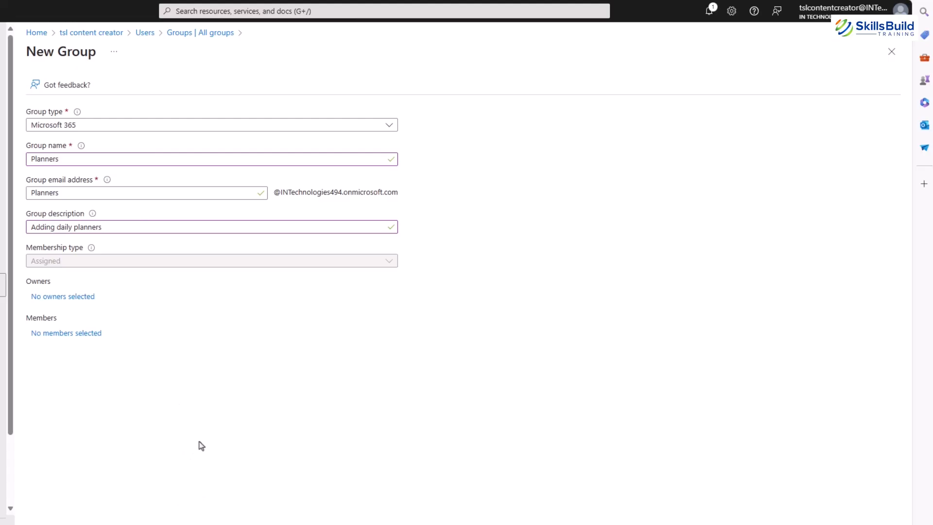
- Add the first listed user as the owner of the Planners group
left_click(65, 297)
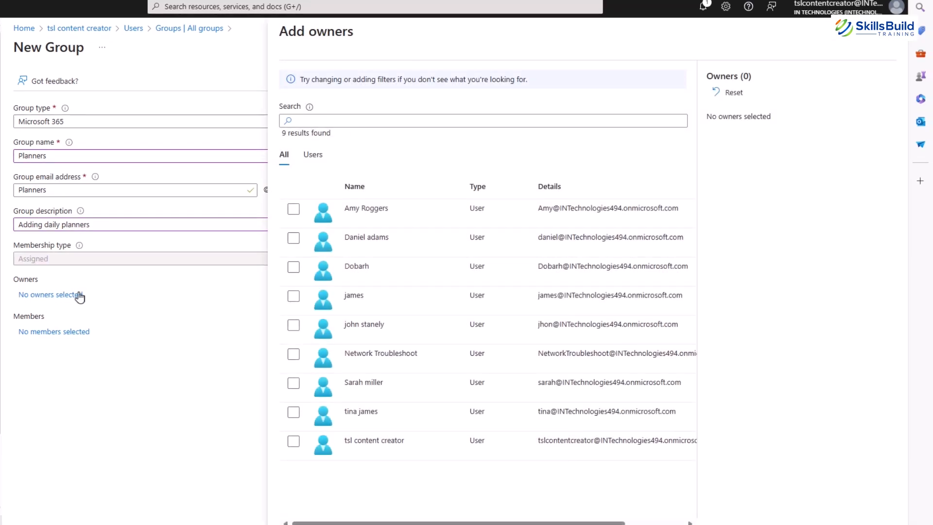
left_click(293, 209)
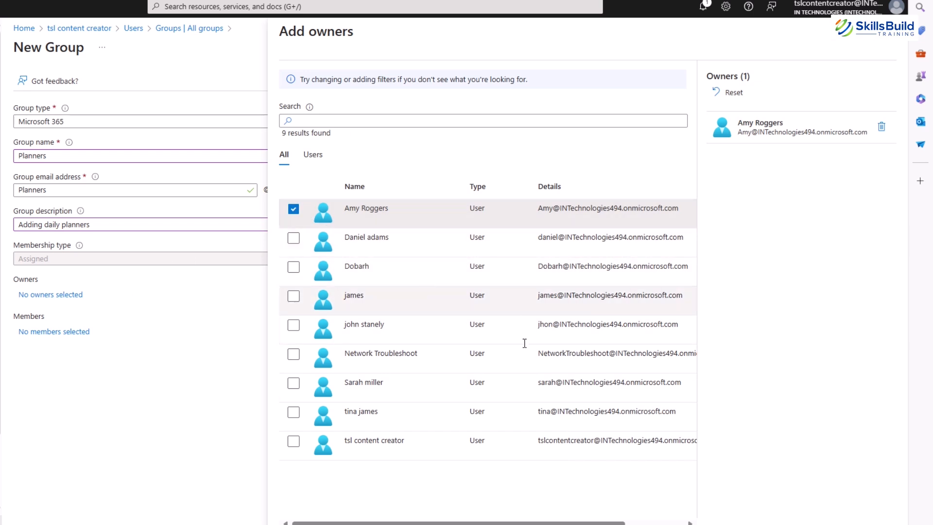
left_click(301, 524)
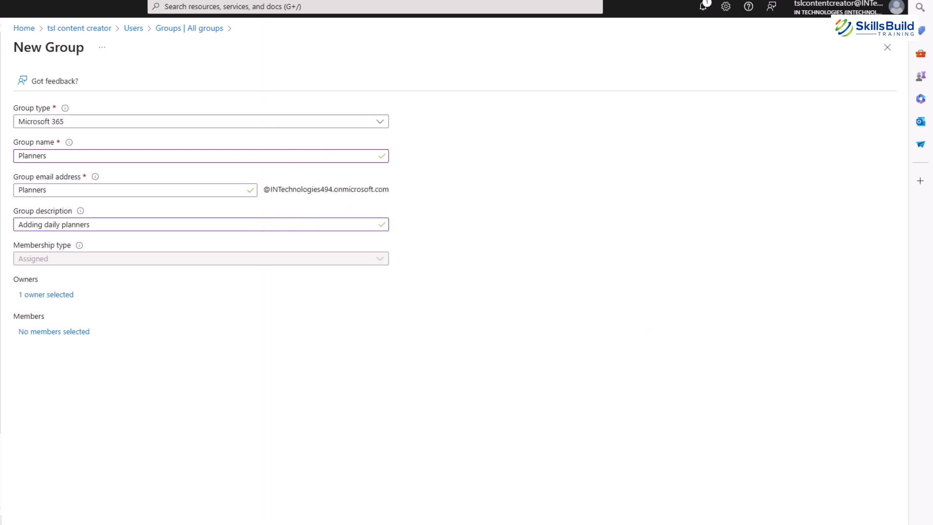
- Select the fifth through eighth listed users as members of the Planners group
left_click(35, 334)
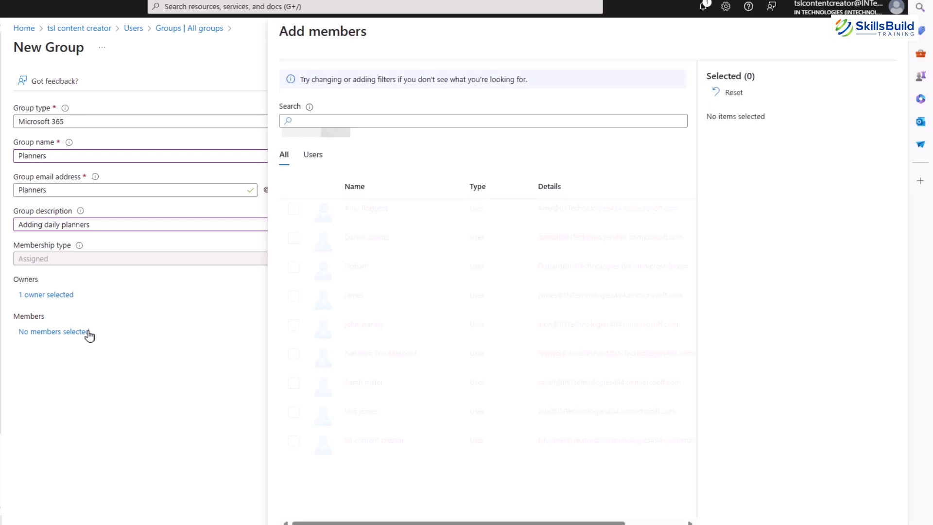
left_click_drag(90, 332, 18, 332)
left_click(174, 310)
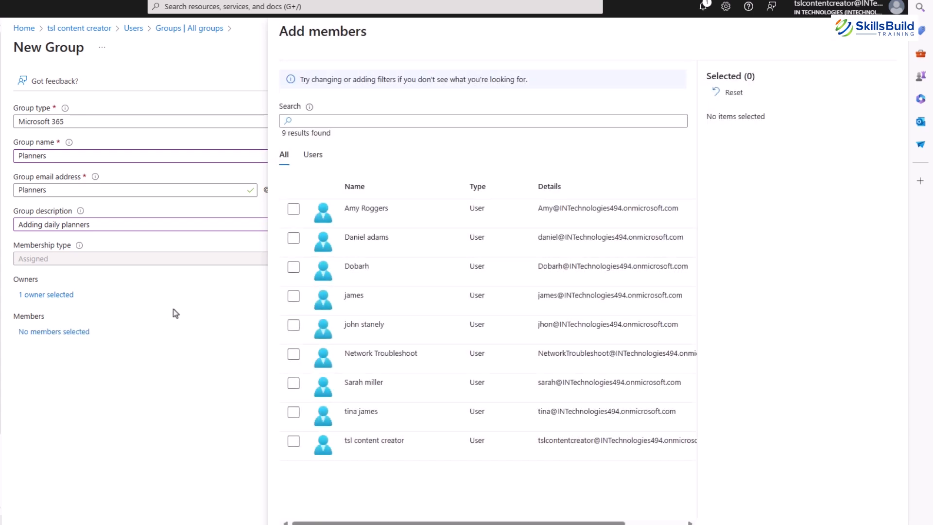
left_click(294, 325)
left_click(294, 354)
left_click(293, 383)
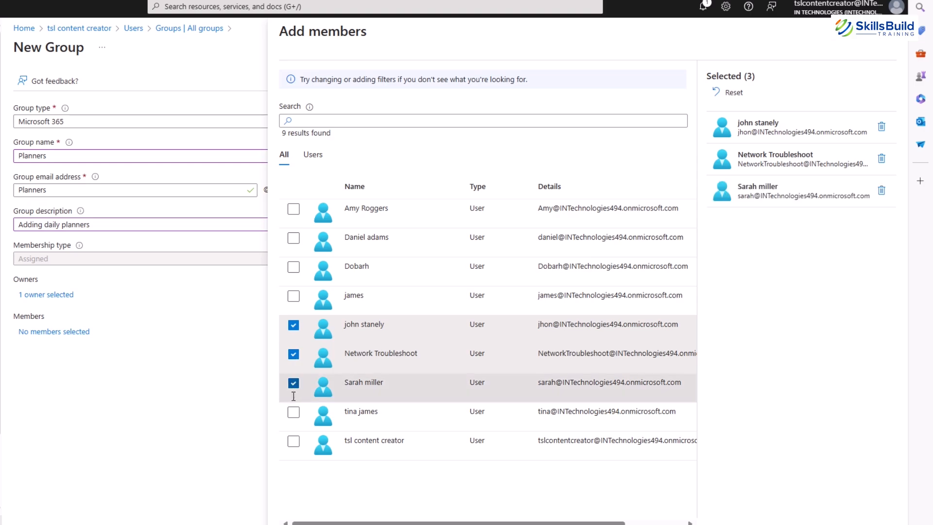
left_click(293, 412)
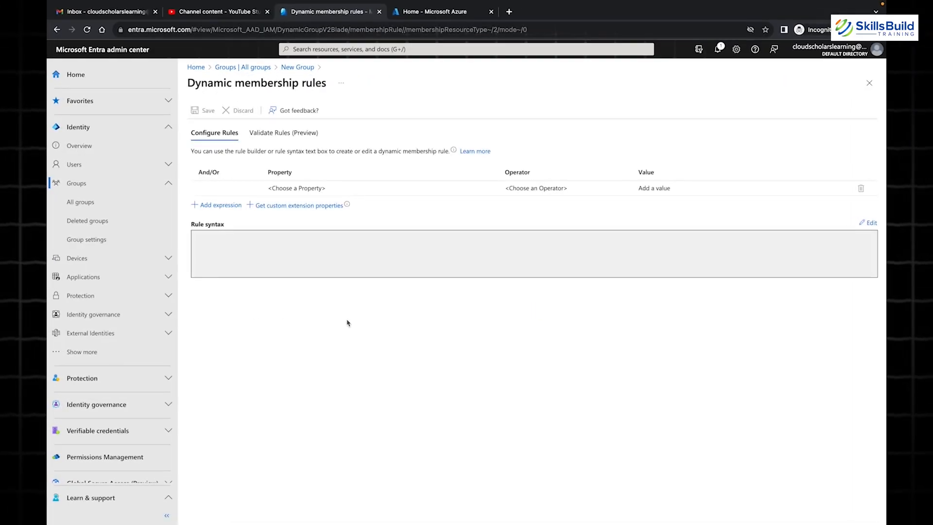
- Build a dynamic membership rule expression with property jobTitle, operator Equals and value Contractor
left_click(316, 189)
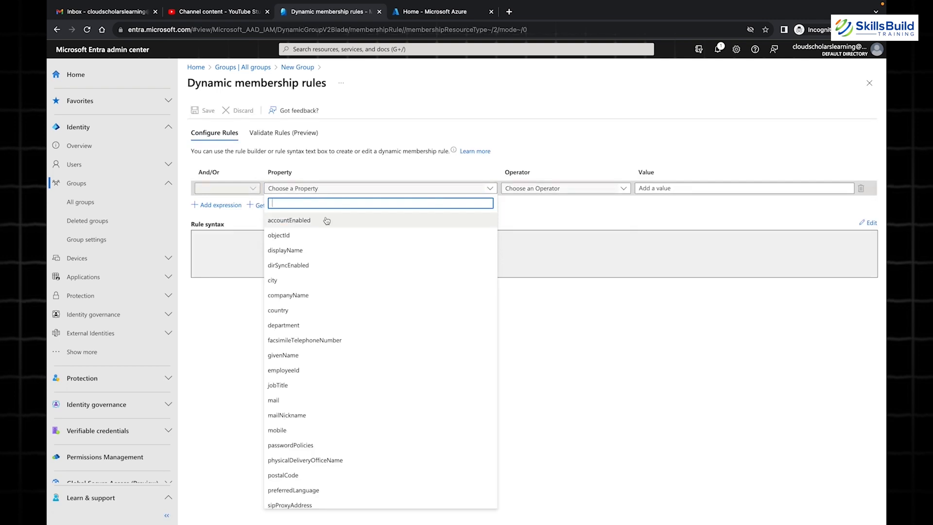
left_click(289, 386)
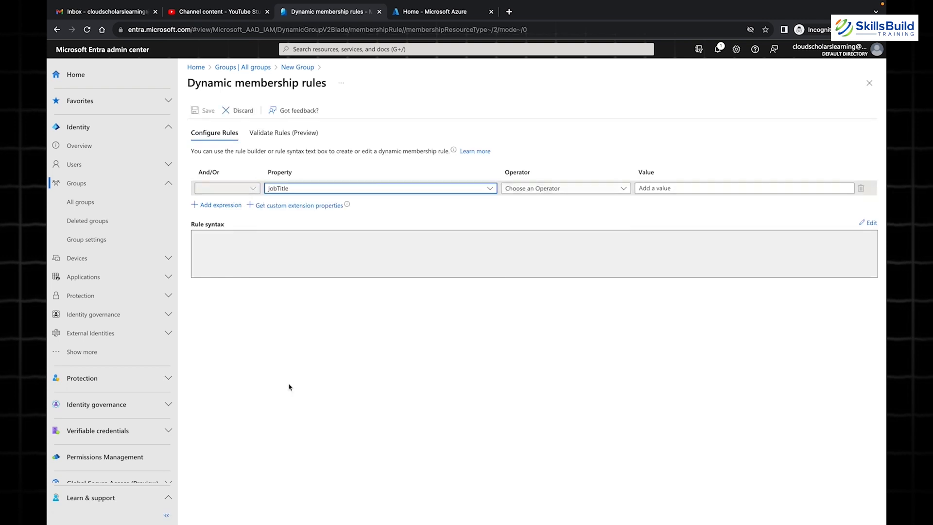
left_click(534, 189)
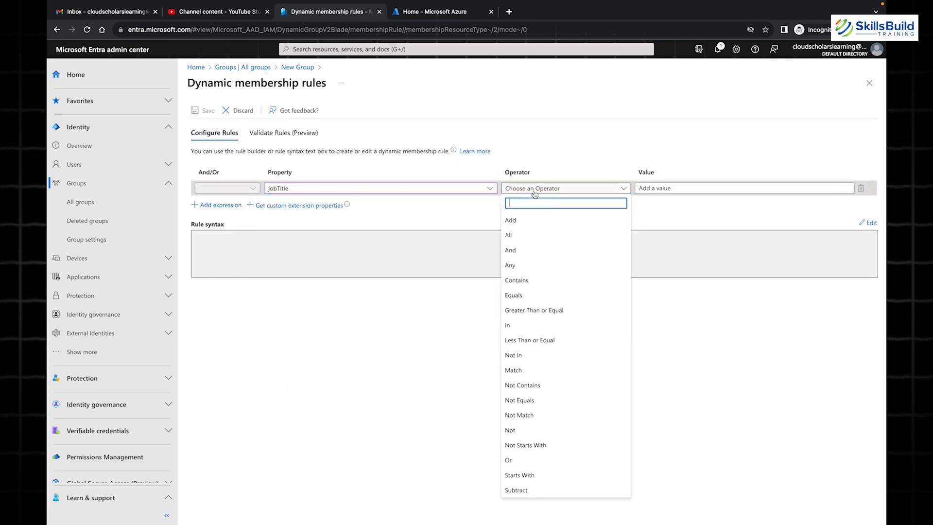
left_click(535, 295)
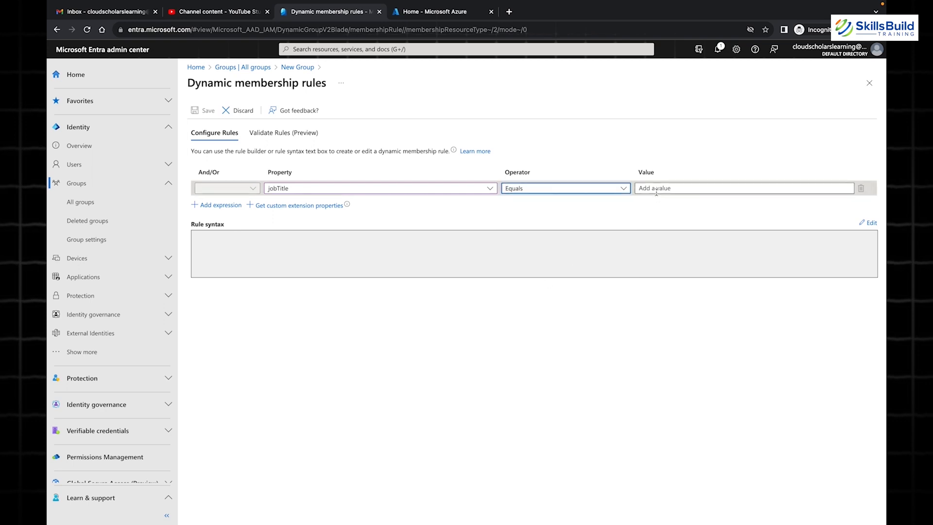
left_click(656, 191)
type("Contractor")
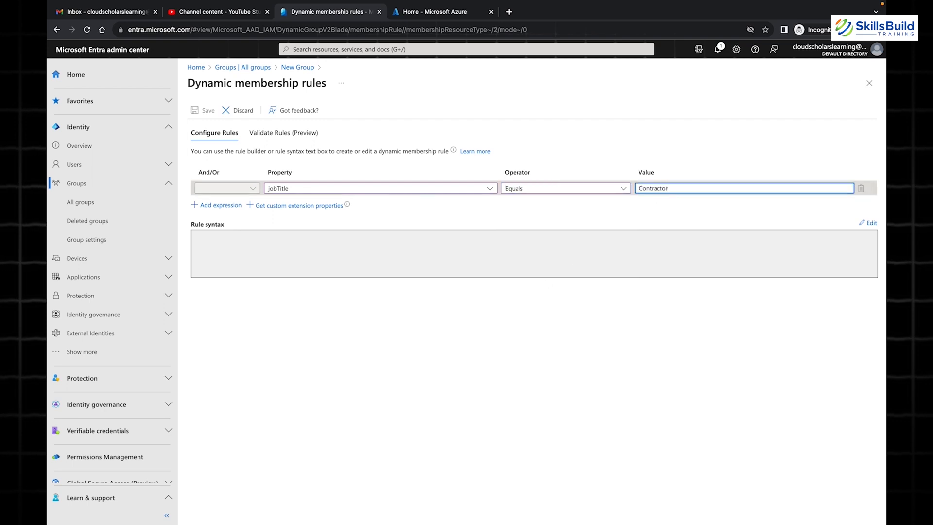
left_click(660, 334)
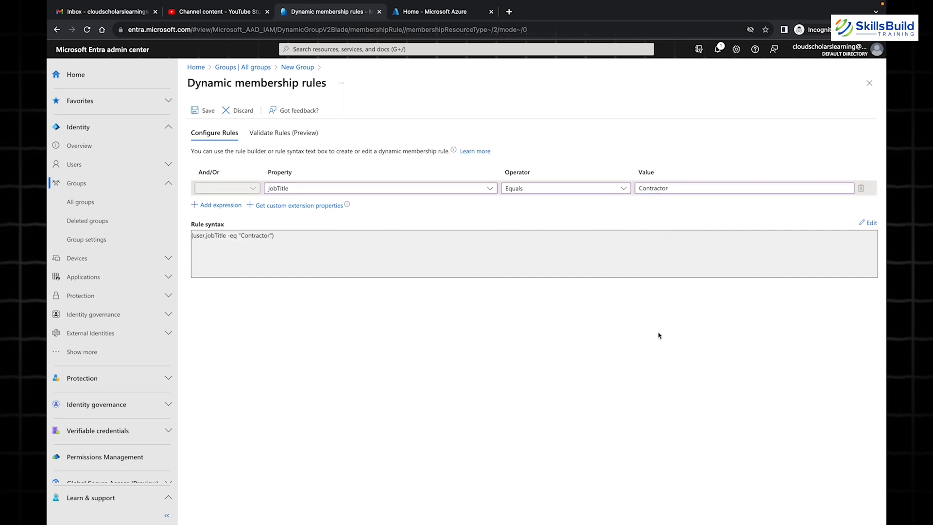
- Add a second And expression to the dynamic membership rule and search its property choices for "employ"
left_click(220, 205)
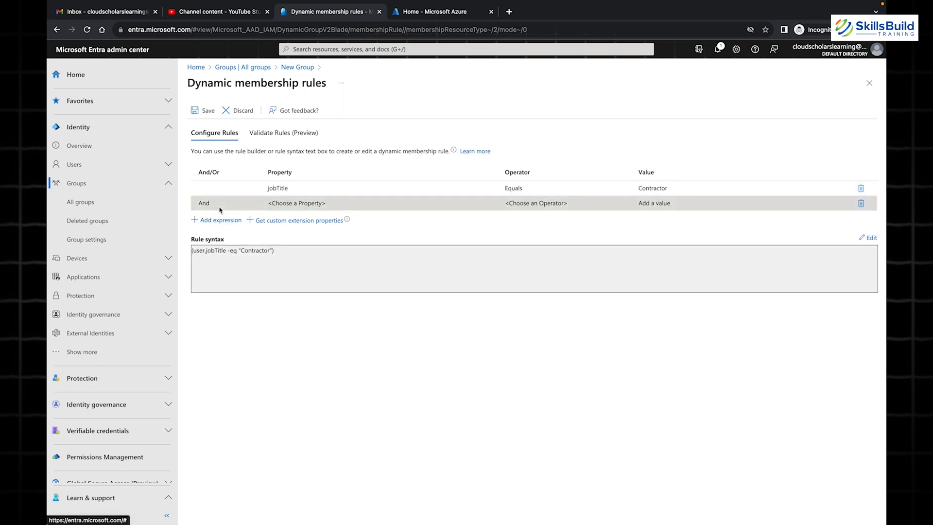
left_click(345, 204)
type("employ")
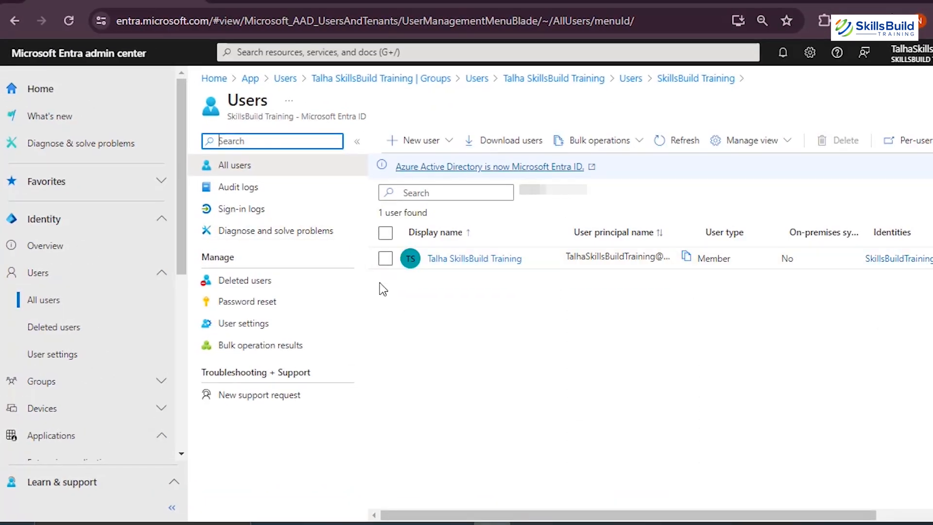
- Open the listed user's editable properties and review the job fields such as job title, department and employee type
left_click(480, 259)
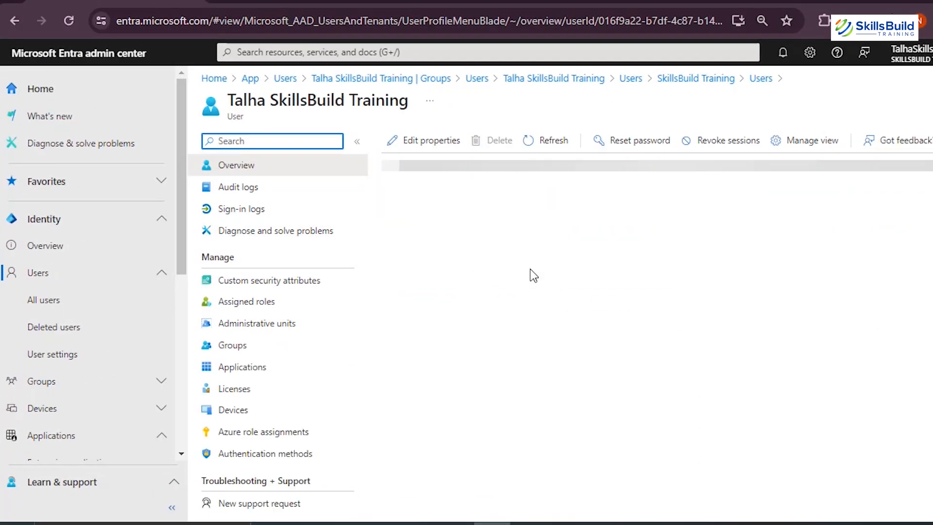
left_click(422, 140)
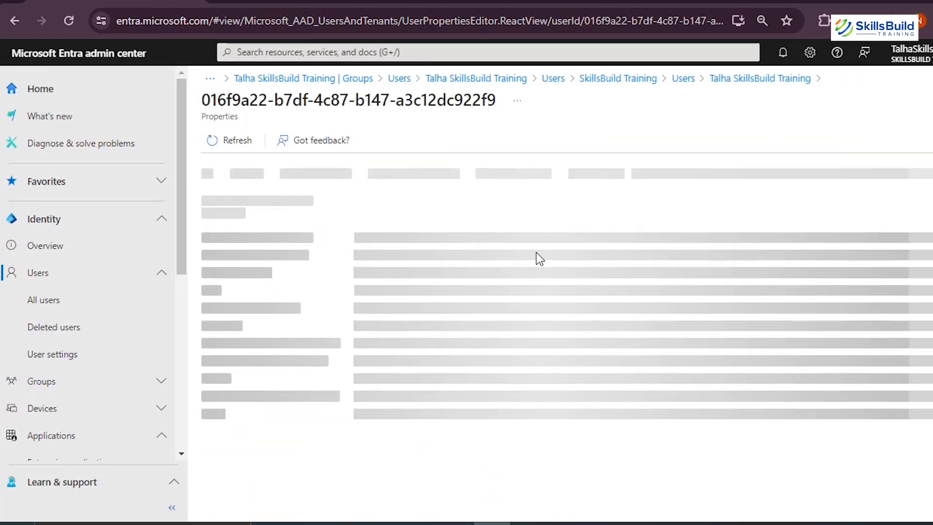
left_click(207, 174)
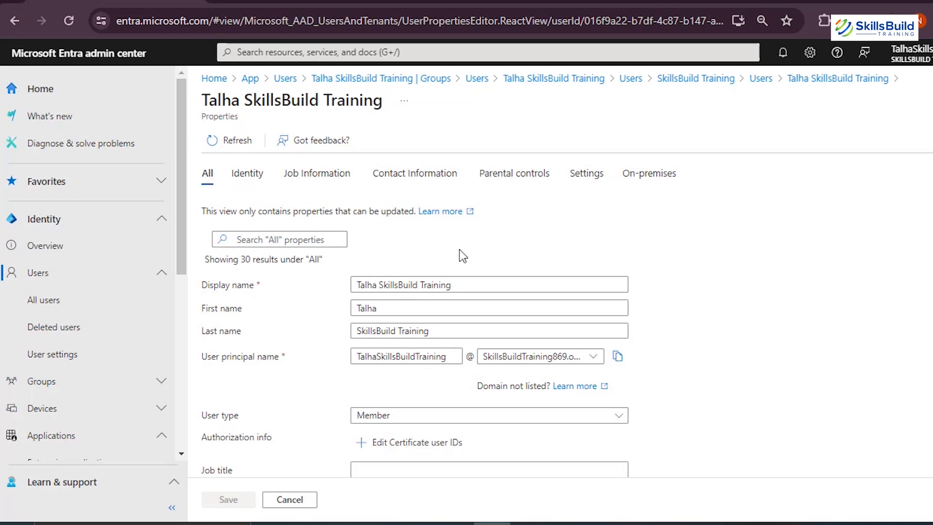
scroll(662, 285, "down", 6)
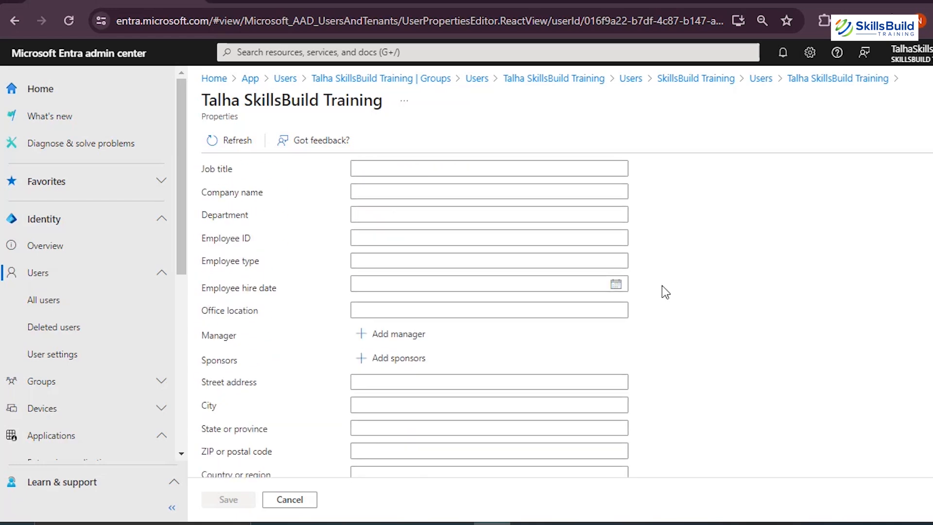
scroll(495, 265, "up", 2)
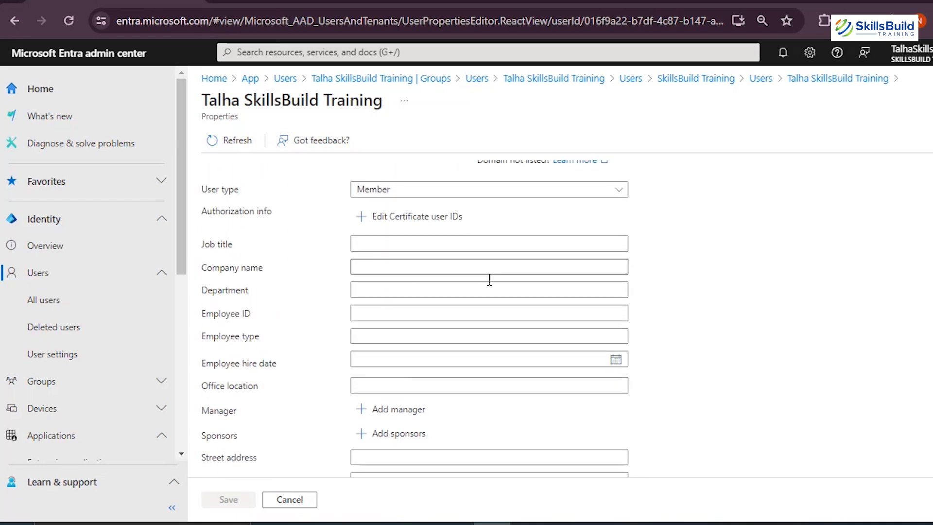
left_click(417, 290)
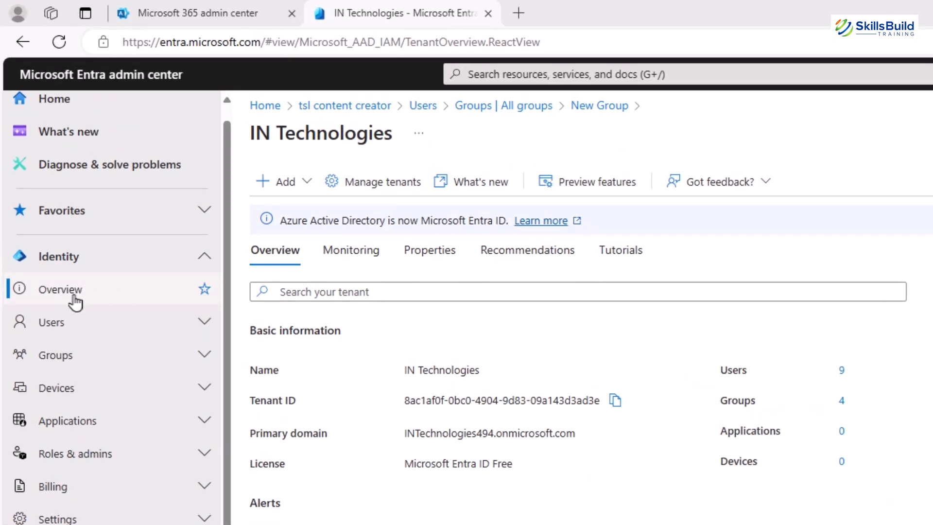
- Open the IN Technologies tenant properties and read the description of security defaults
left_click(428, 249)
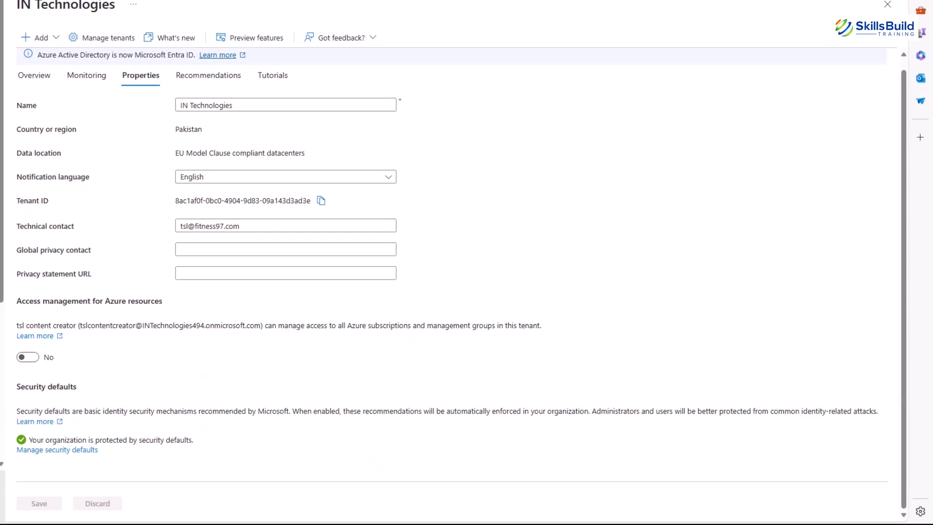
left_click_drag(18, 386, 93, 392)
left_click(93, 393)
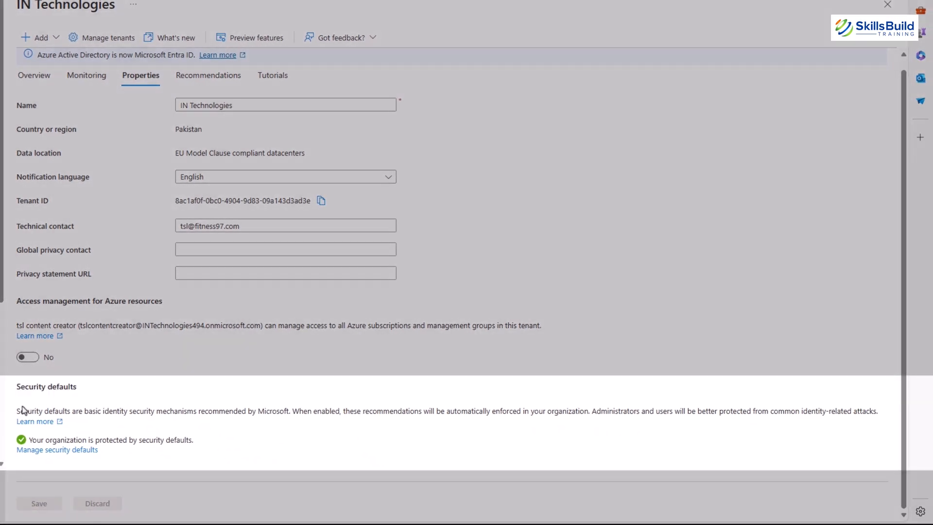
left_click_drag(35, 411, 546, 411)
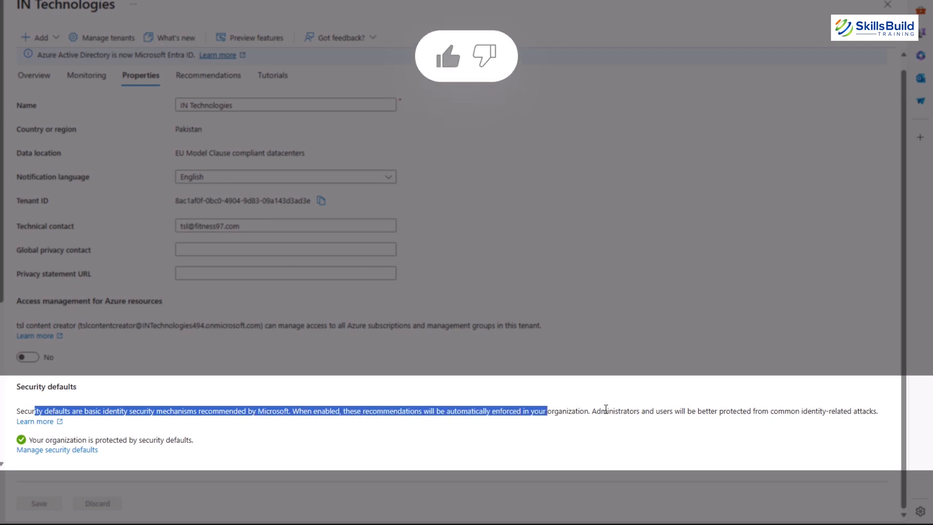
- Open the tenant's security defaults settings and read the notes on account compromise and multifactor authentication
left_click(59, 451)
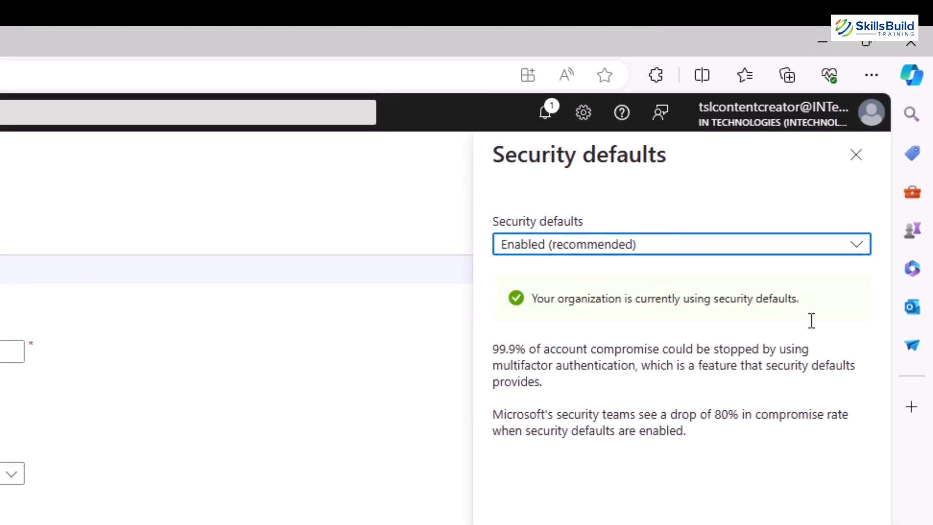
left_click_drag(541, 382, 489, 350)
left_click_drag(611, 432, 475, 224)
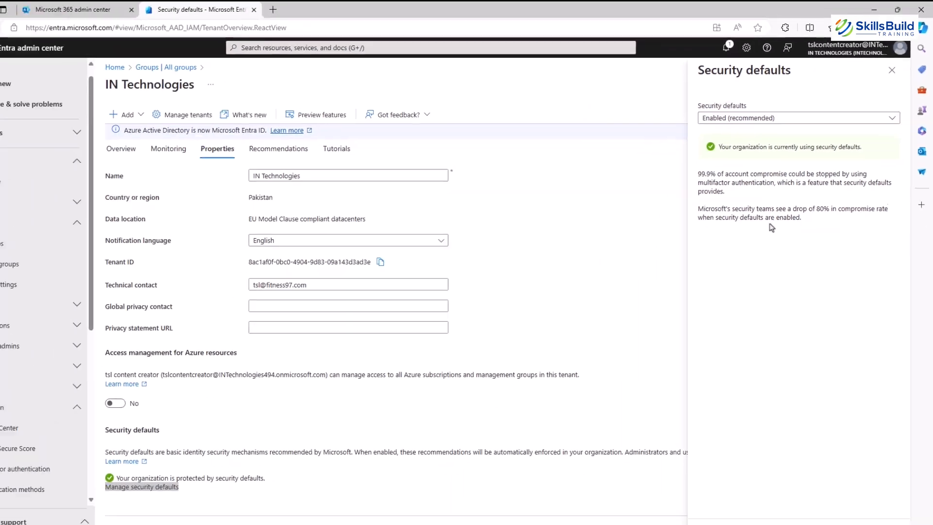
left_click(702, 103)
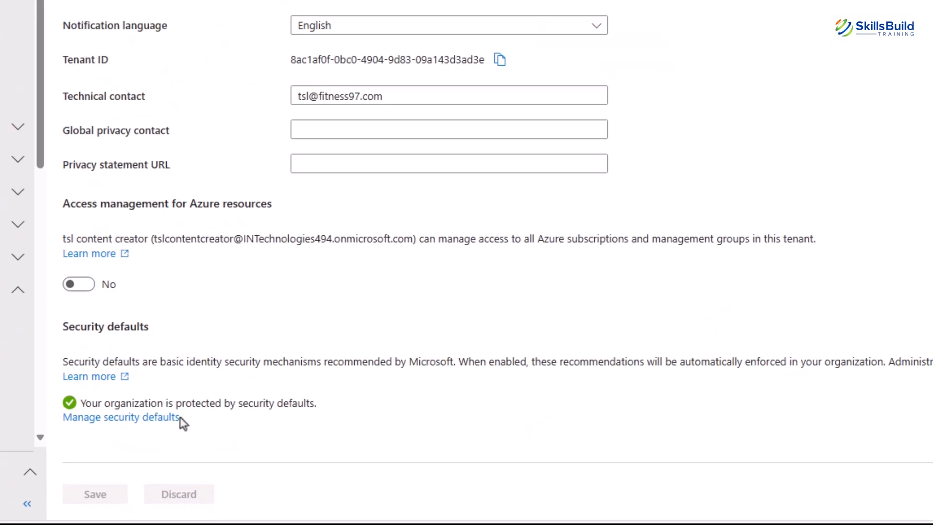
- Locate the option for managing security defaults in the tenant properties, reopen its settings and read the organization's protection status
left_click_drag(218, 461, 160, 461)
left_click_drag(48, 399, 9, 408)
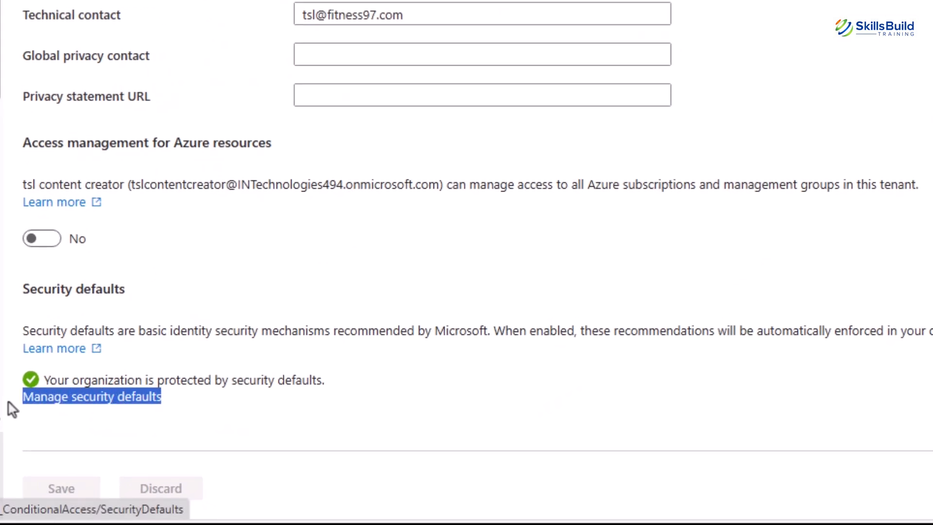
left_click(442, 389)
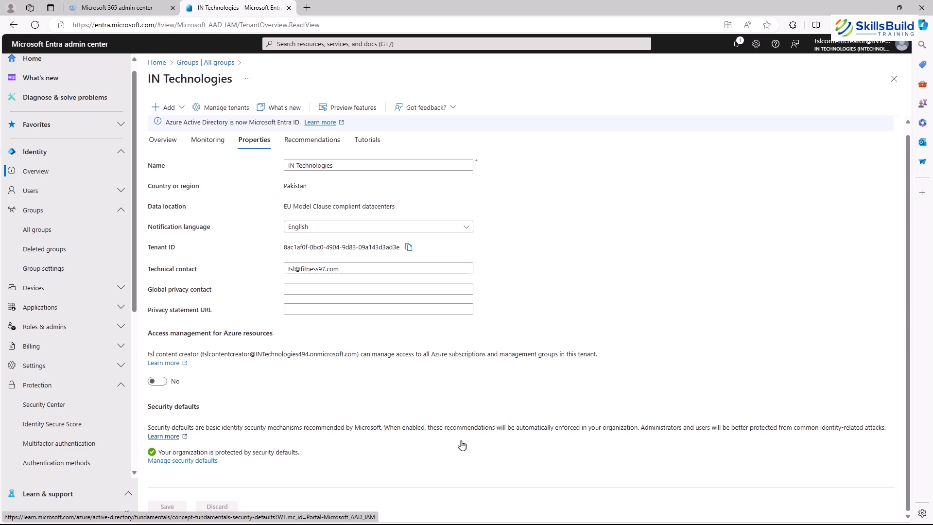
left_click_drag(221, 462, 159, 461)
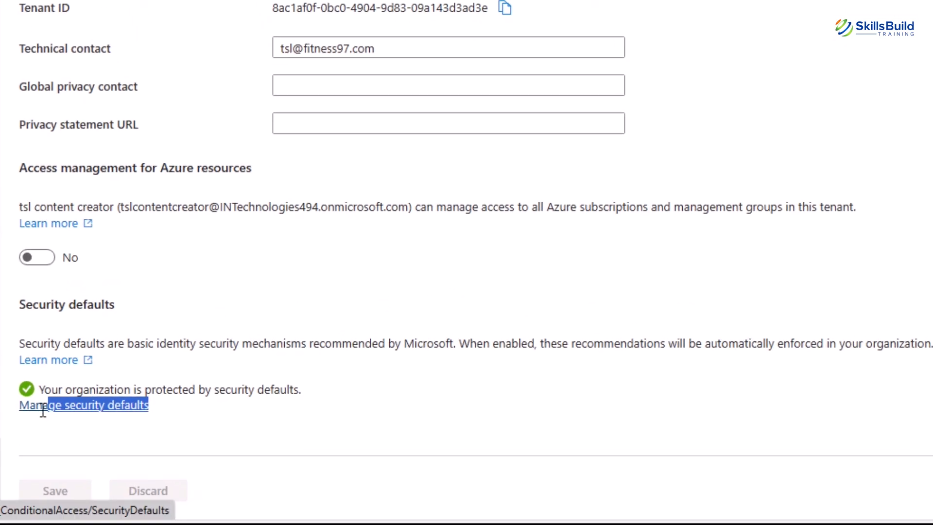
left_click_drag(162, 412, 22, 416)
left_click(143, 407)
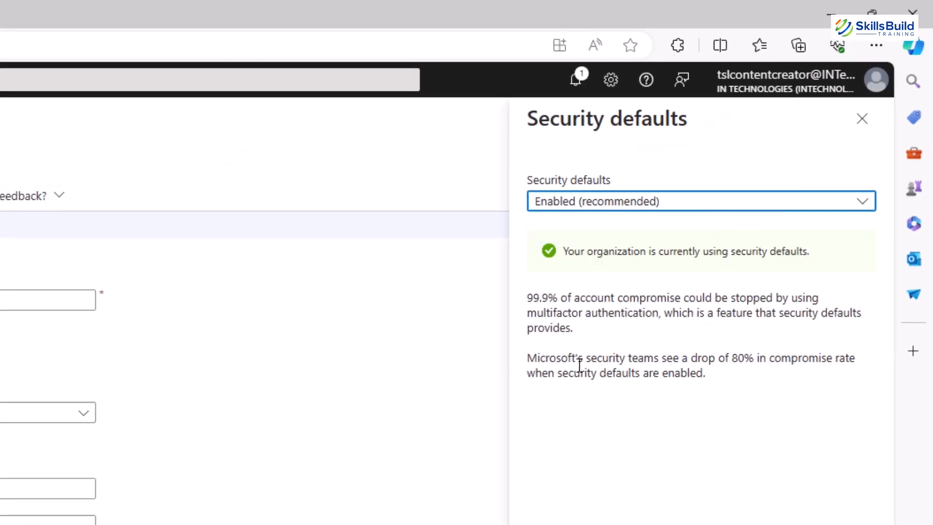
left_click_drag(808, 253, 619, 262)
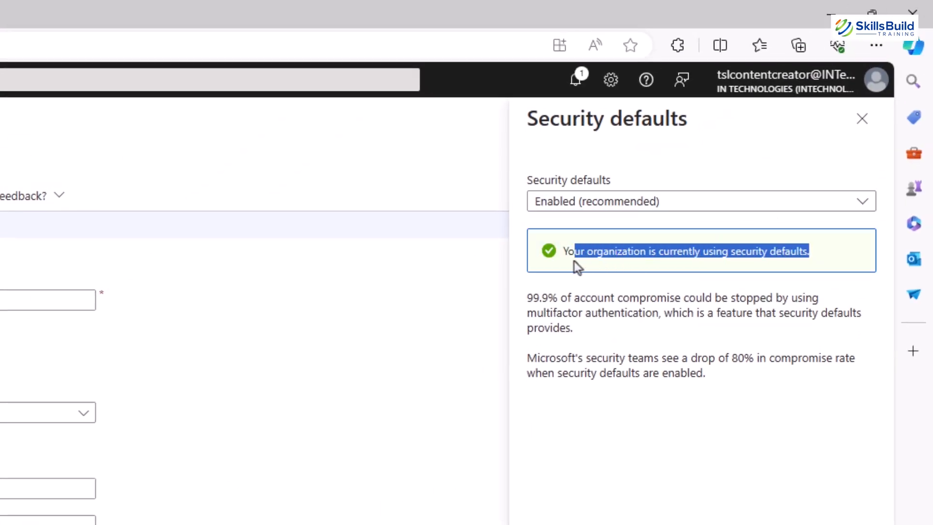
left_click(577, 348)
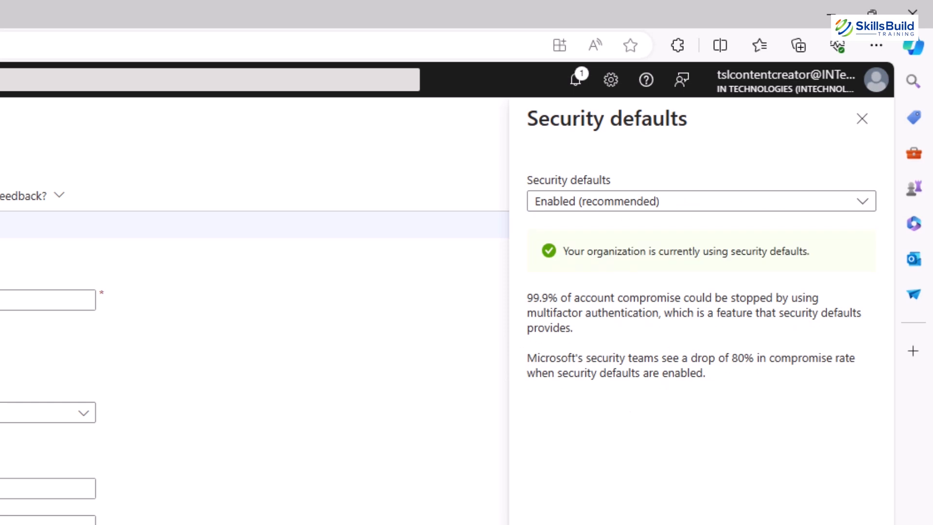
- Try disabling security defaults with the reason "My organization is unable to use apps/devices", and set them back to Enabled (recommended)
left_click(569, 208)
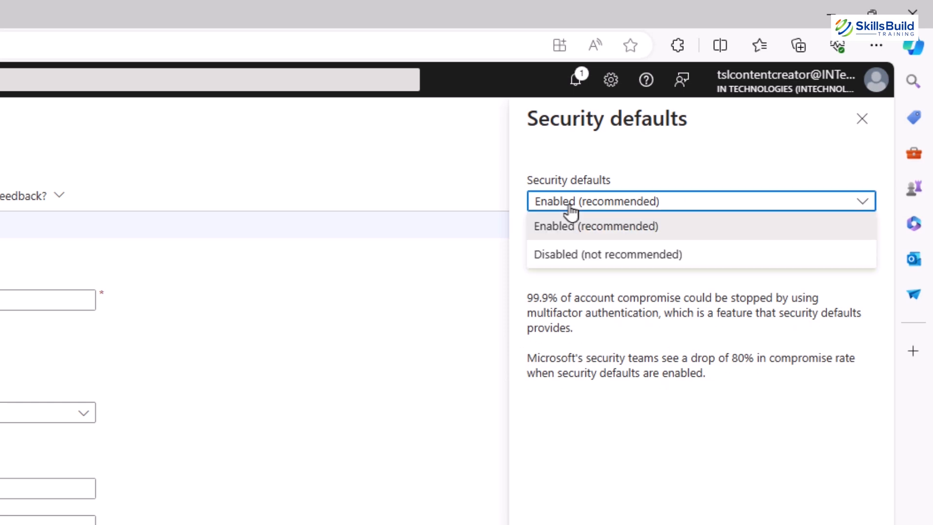
left_click(568, 256)
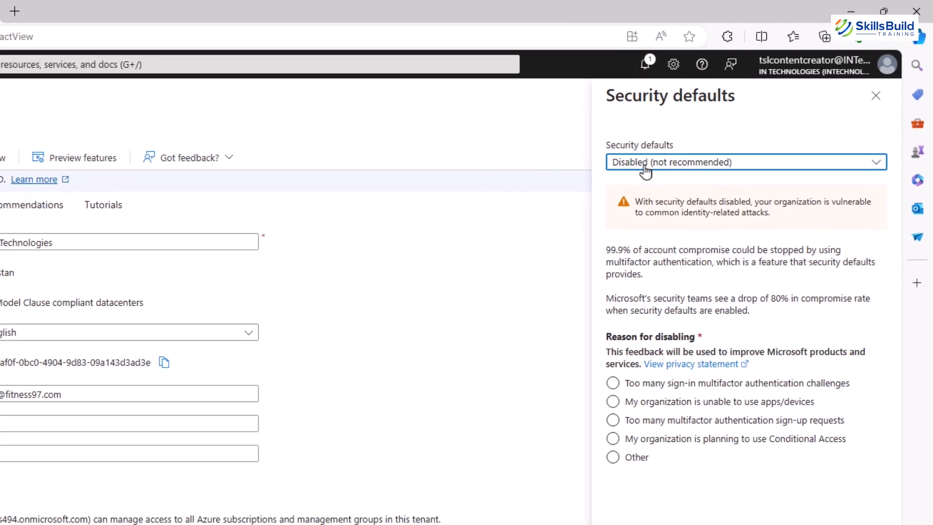
left_click(579, 210)
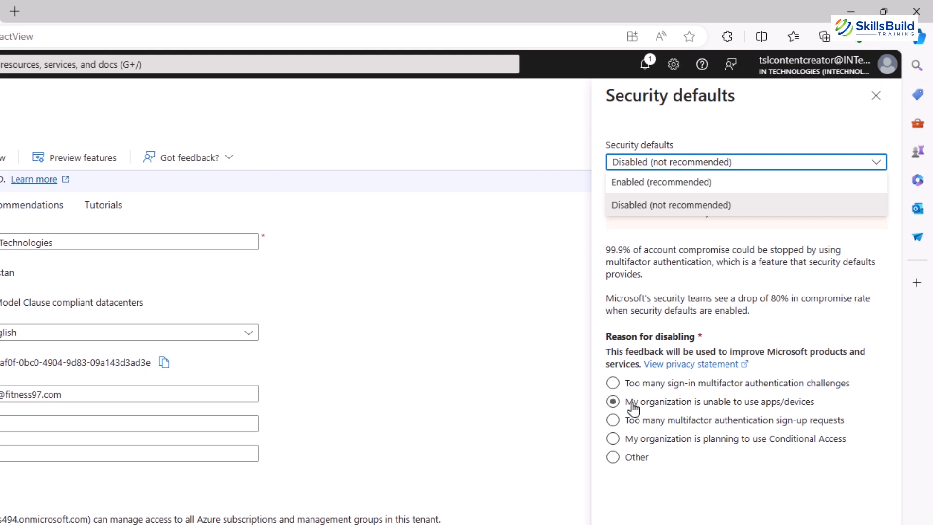
left_click(661, 181)
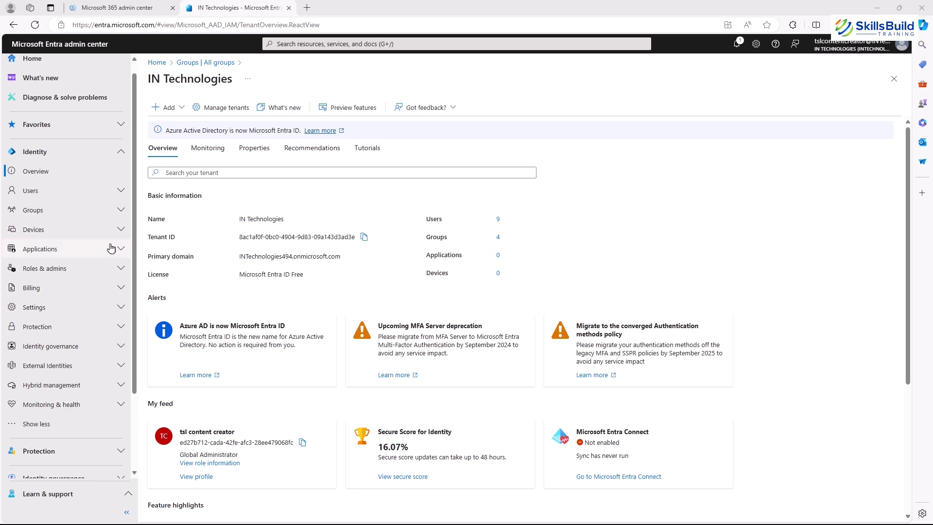
- Open the authentication methods policies under Protection, look at the FIDO2 security key settings and return to the methods list
left_click(117, 327)
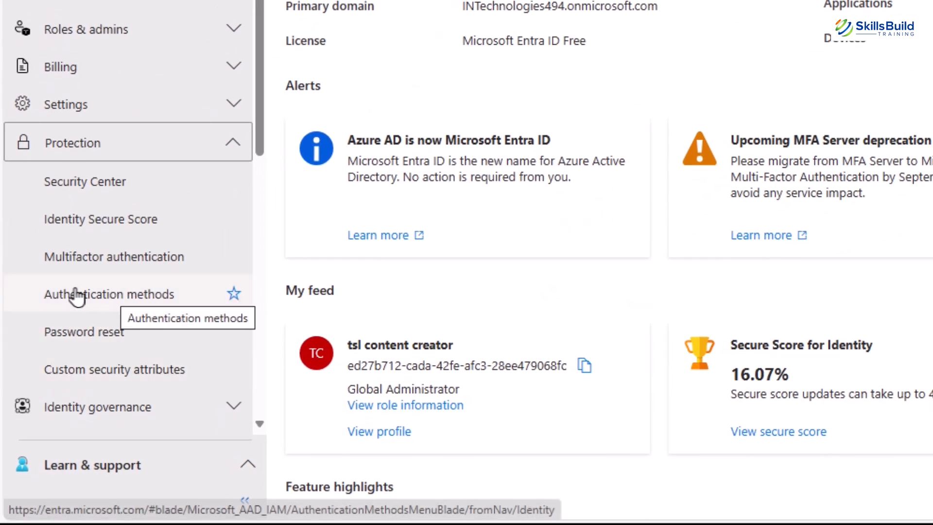
left_click(76, 296)
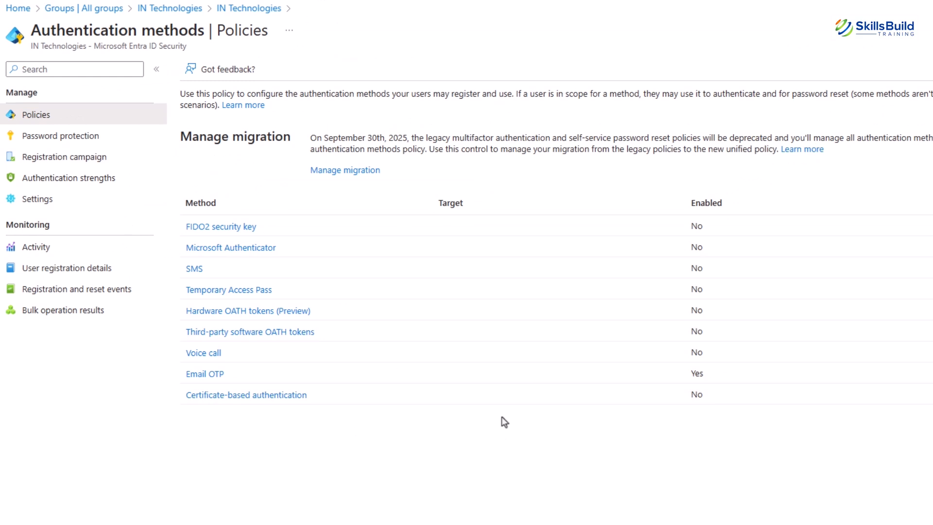
left_click_drag(274, 228, 190, 234)
left_click(316, 493)
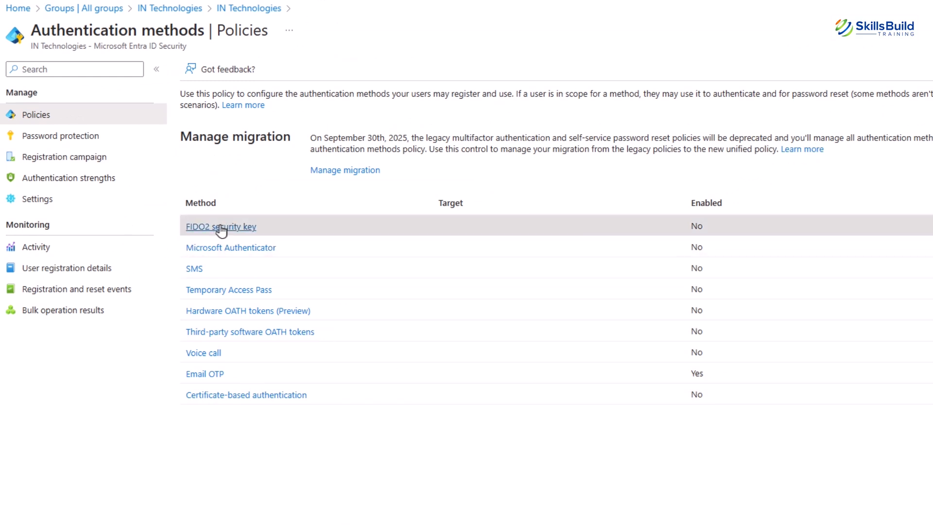
left_click(238, 228)
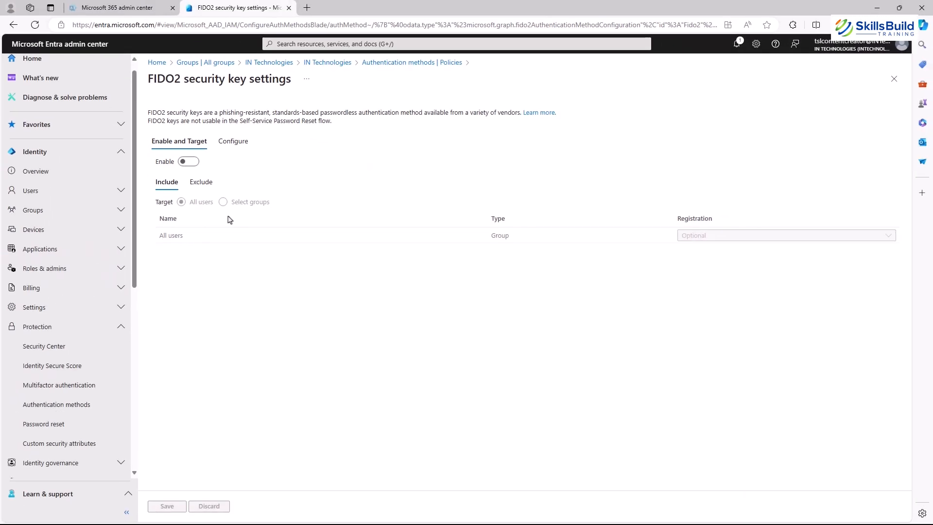
left_click(19, 23)
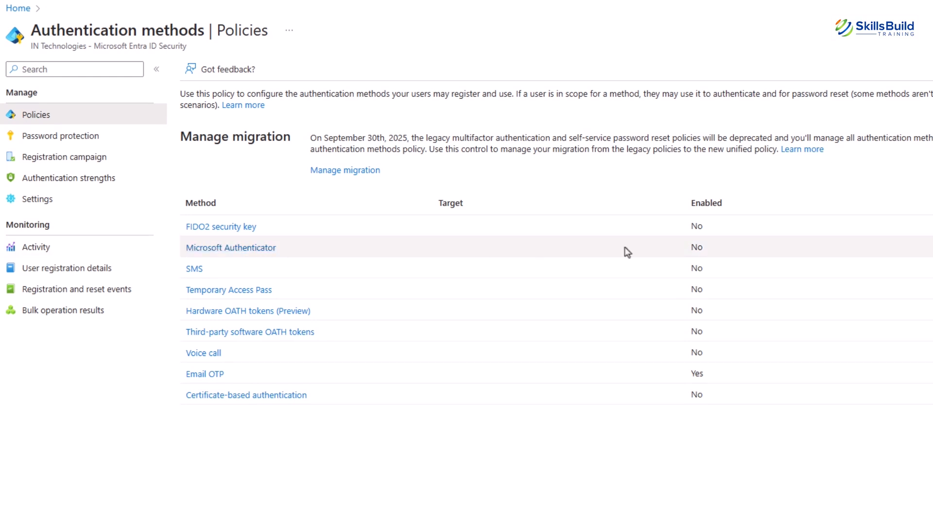
- Enable the Microsoft Authenticator method, try the Select groups target and set the target back to All users
left_click(262, 253)
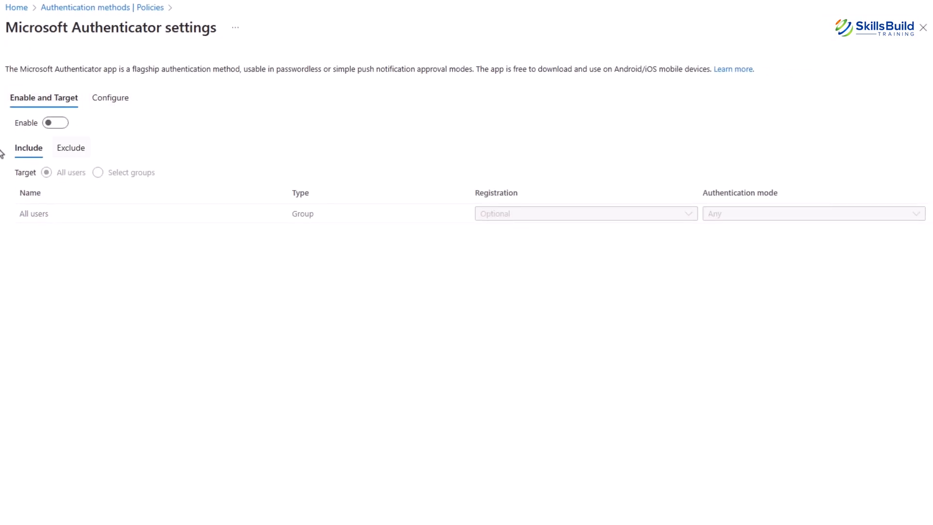
left_click(61, 126)
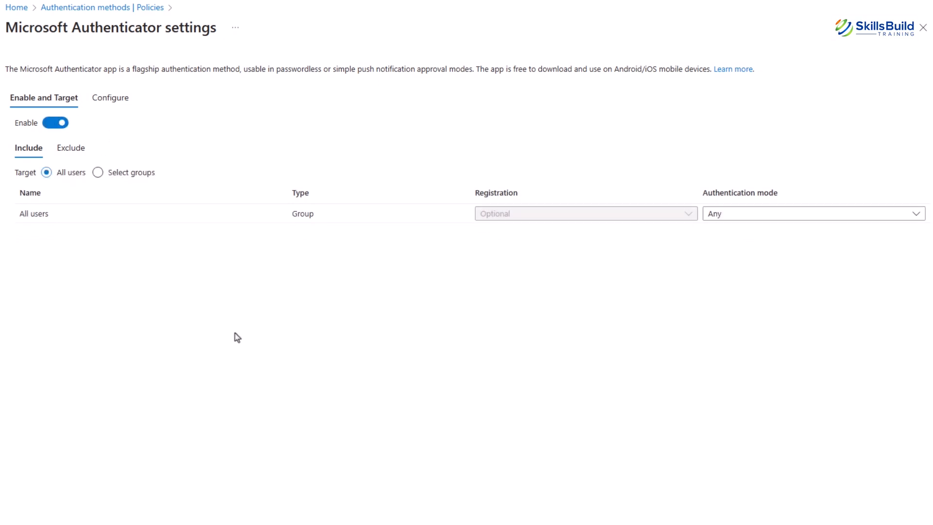
left_click(97, 172)
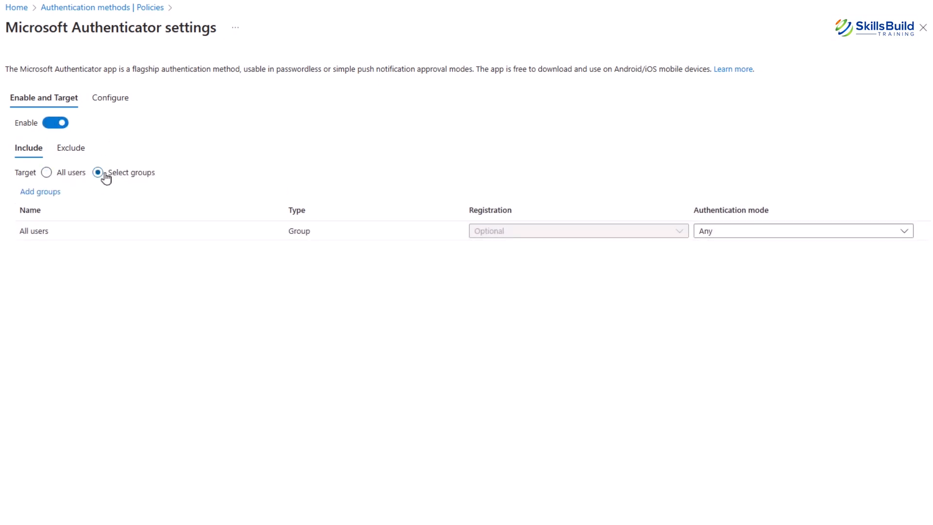
left_click(55, 173)
left_click(122, 173)
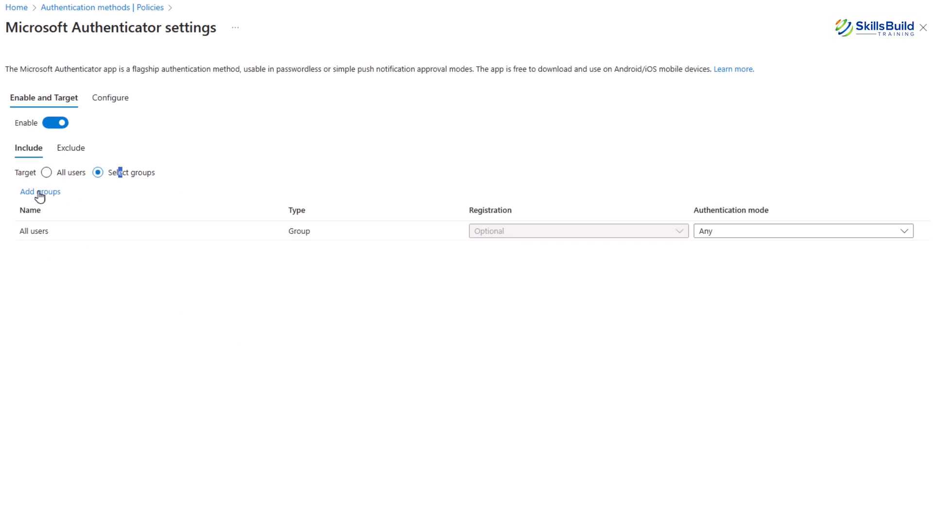
left_click(68, 173)
- Open the Microsoft Authenticator configuration and review the OTP option and the number matching requirement for push notifications
left_click(111, 98)
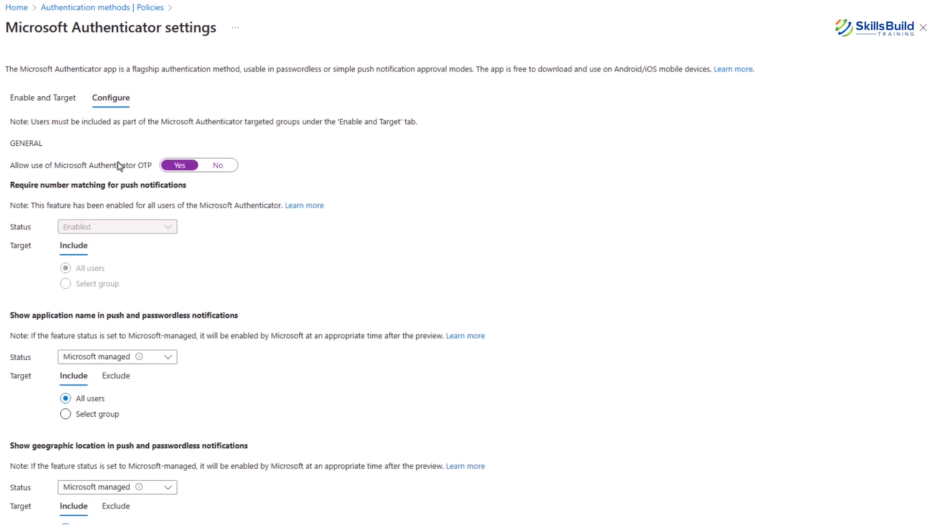
left_click_drag(17, 167, 154, 169)
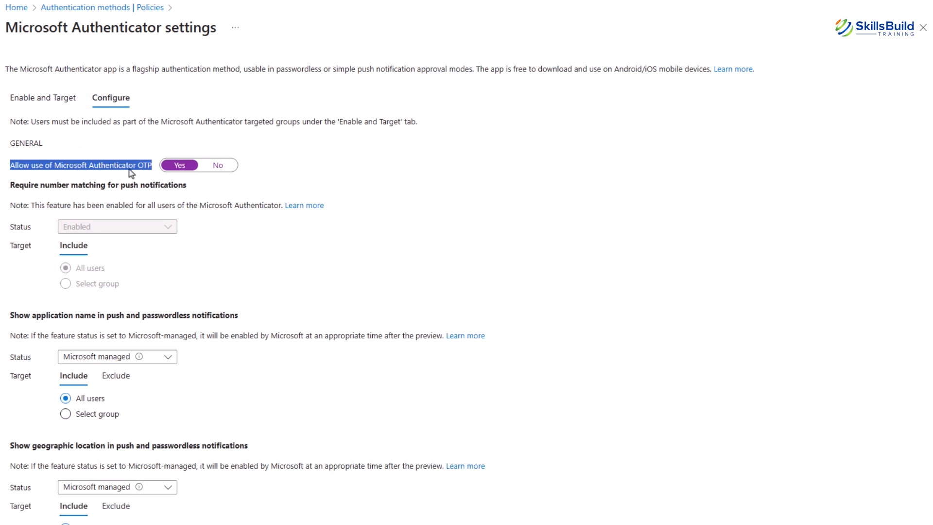
left_click(155, 170)
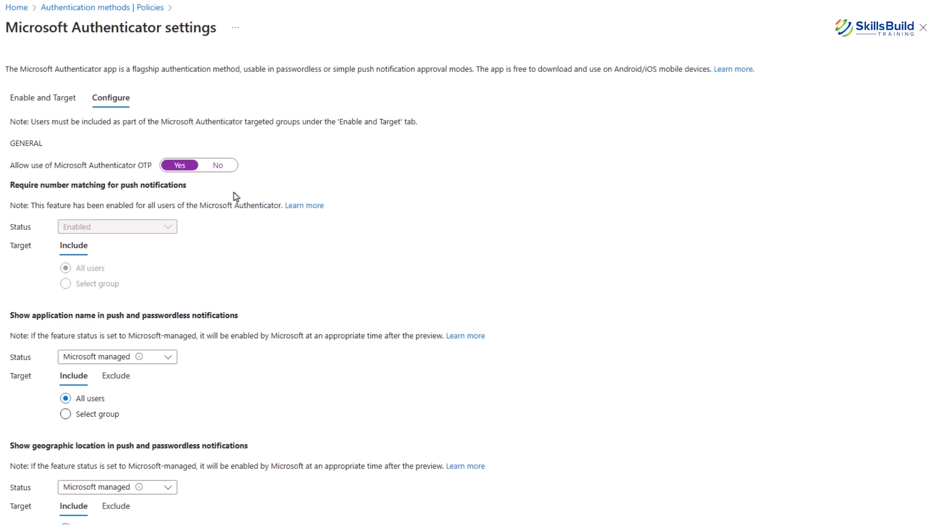
scroll(234, 194, "down", 1)
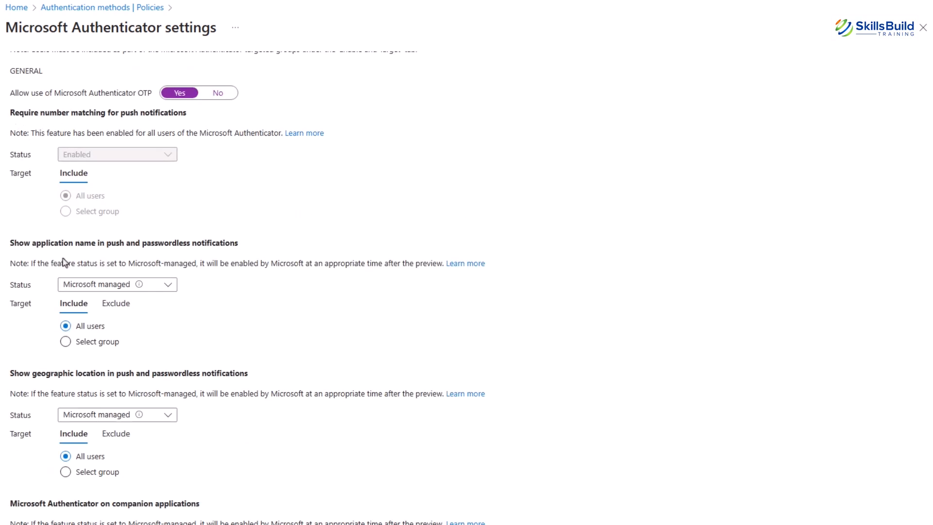
scroll(495, 321, "up", 1)
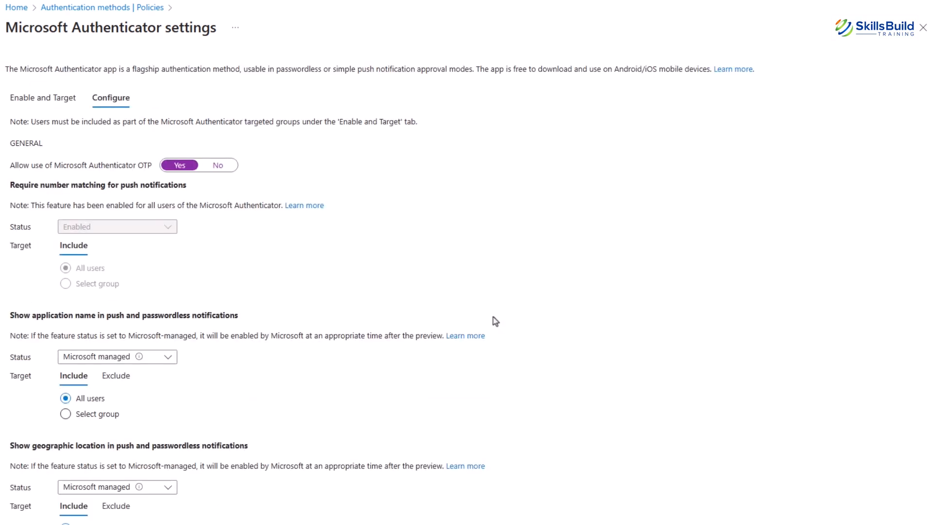
left_click_drag(188, 189, 9, 189)
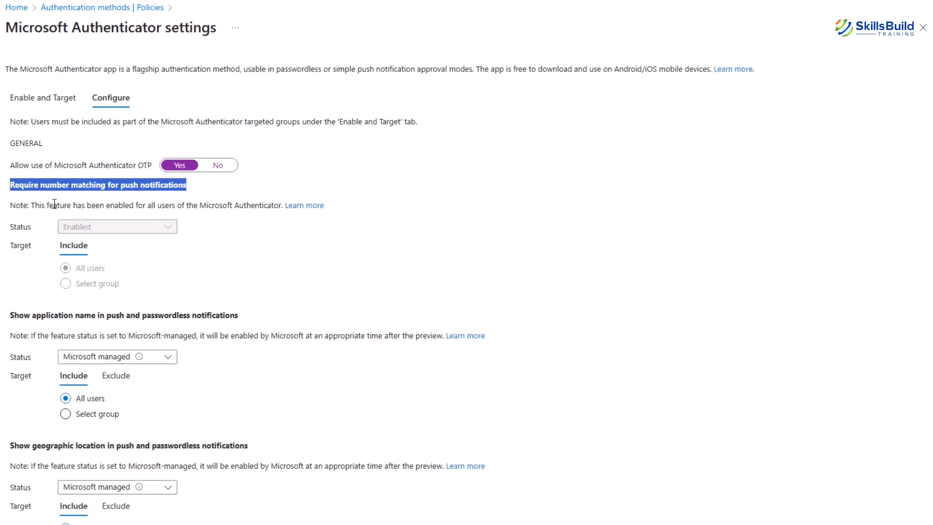
left_click(120, 240)
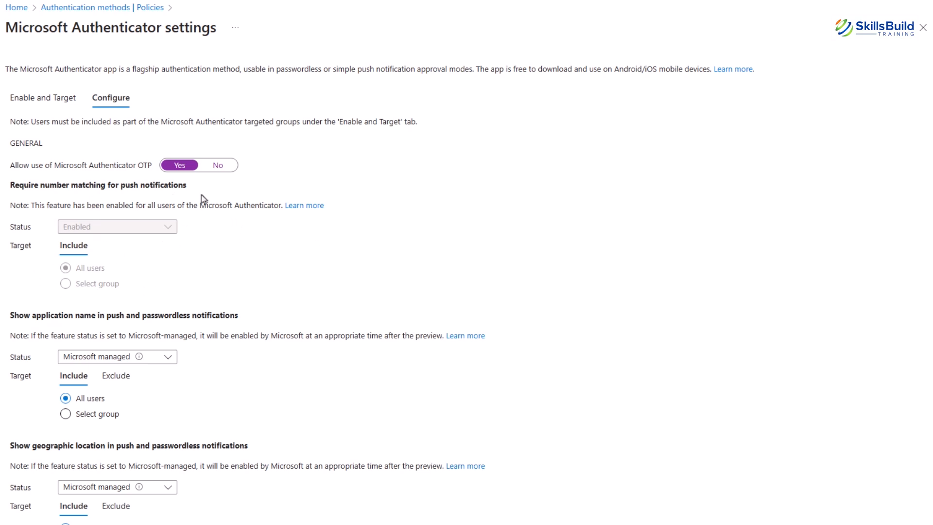
left_click_drag(168, 185, 62, 188)
left_click_drag(183, 187, 7, 195)
left_click(225, 205)
- Try the Enabled and Disabled statuses and the group target for showing the application name in notifications, and restore Microsoft managed for All users
scroll(236, 227, "down", 3)
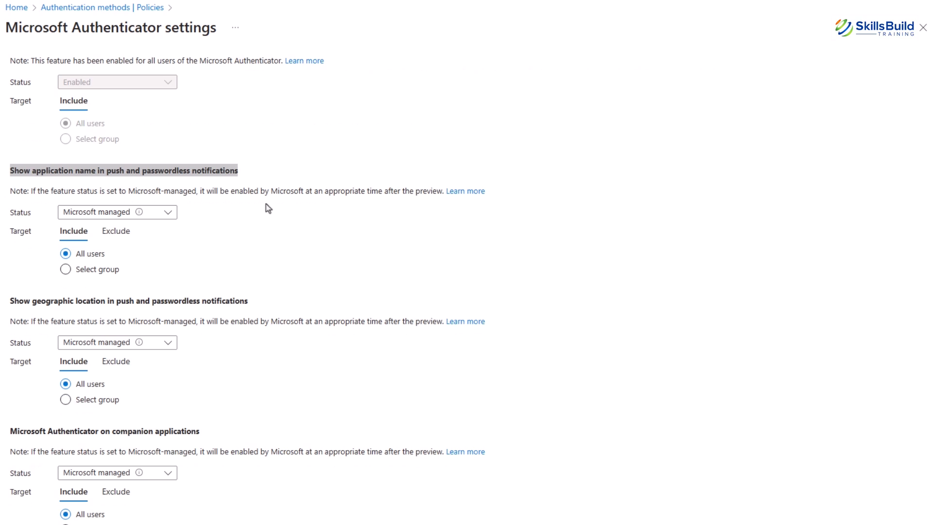
left_click_drag(258, 180, 2, 179)
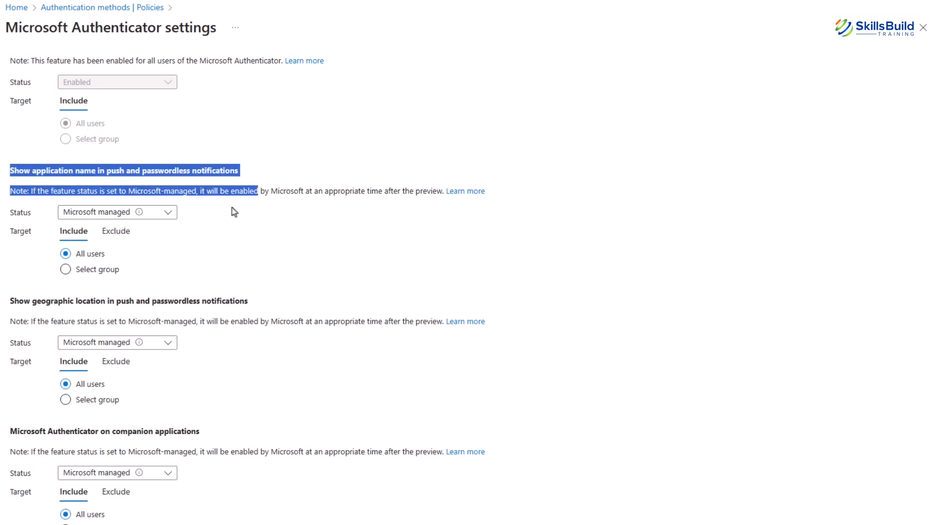
left_click(255, 192)
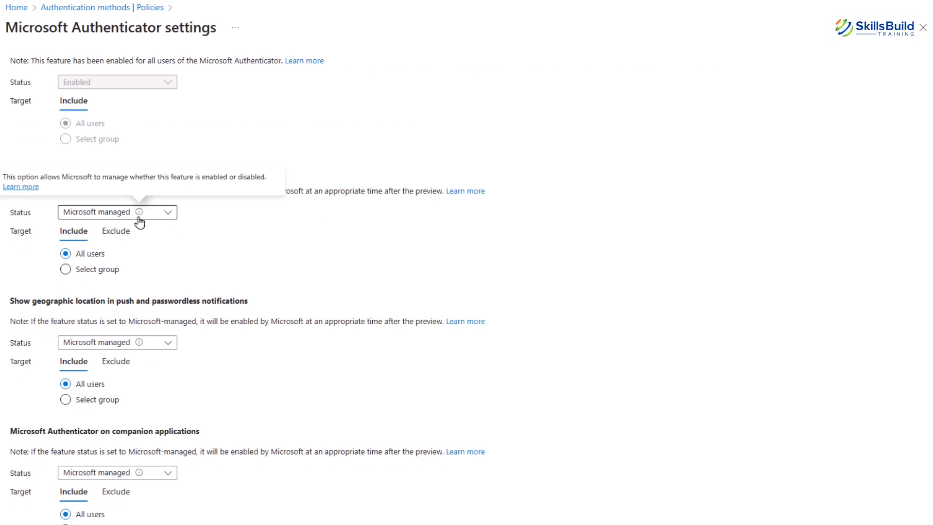
left_click(160, 213)
left_click(91, 251)
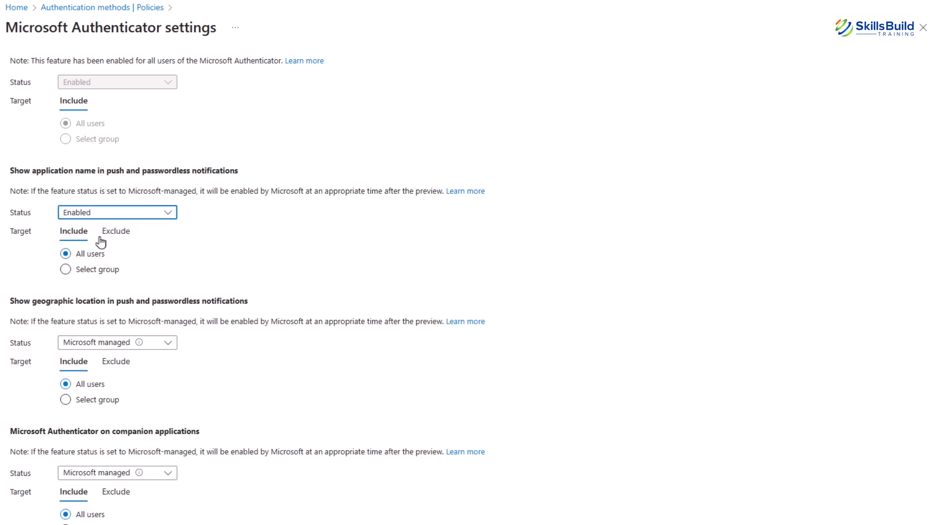
left_click(114, 233)
left_click(65, 236)
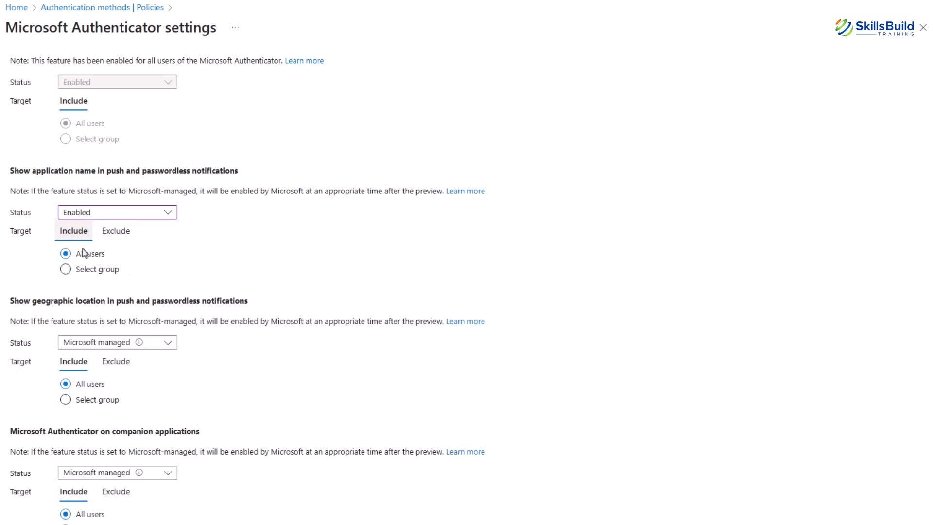
left_click(65, 269)
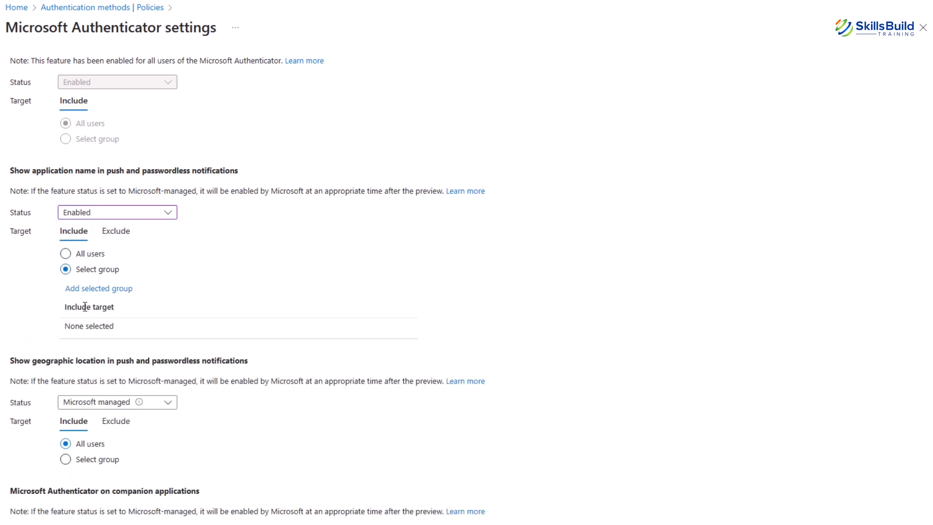
left_click(65, 254)
left_click(117, 217)
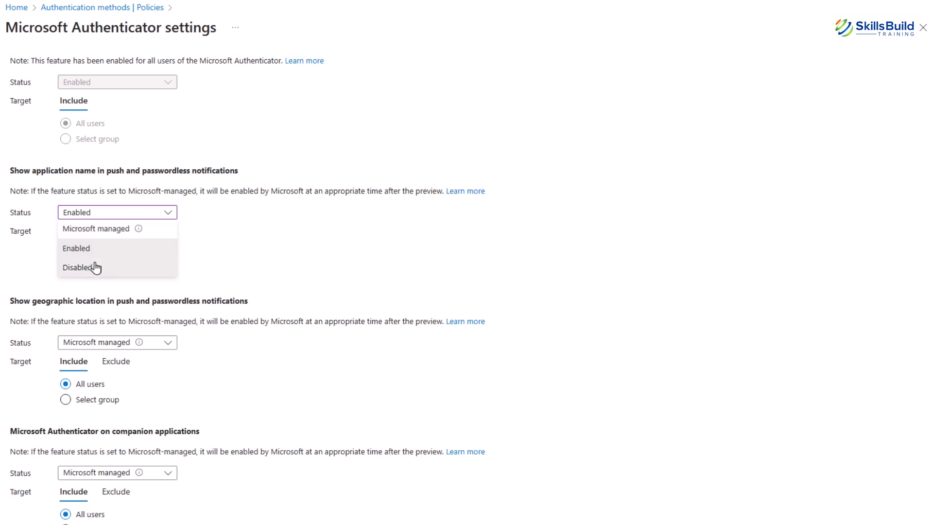
left_click(94, 266)
left_click(94, 214)
left_click(98, 230)
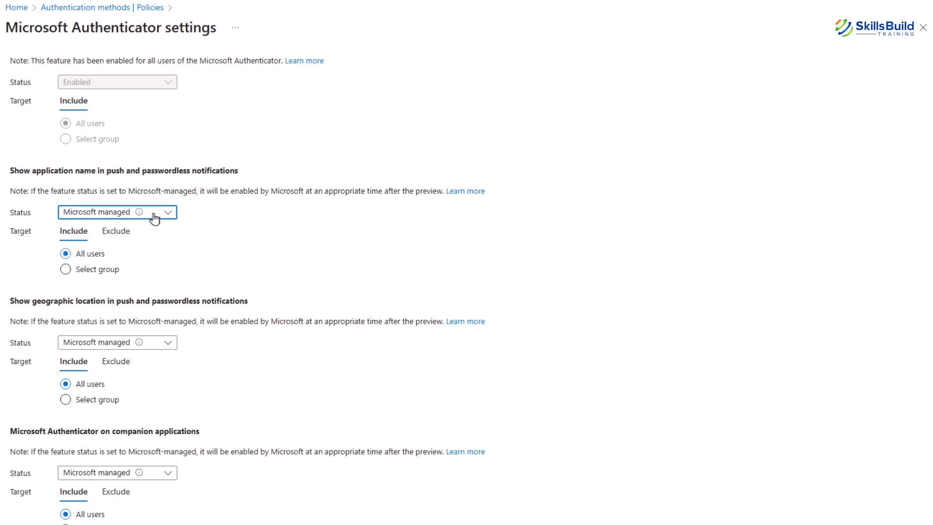
- Try the status and target options for showing geographic location in notifications, restore Microsoft managed for All users and return to the methods list
scroll(259, 251, "down", 1)
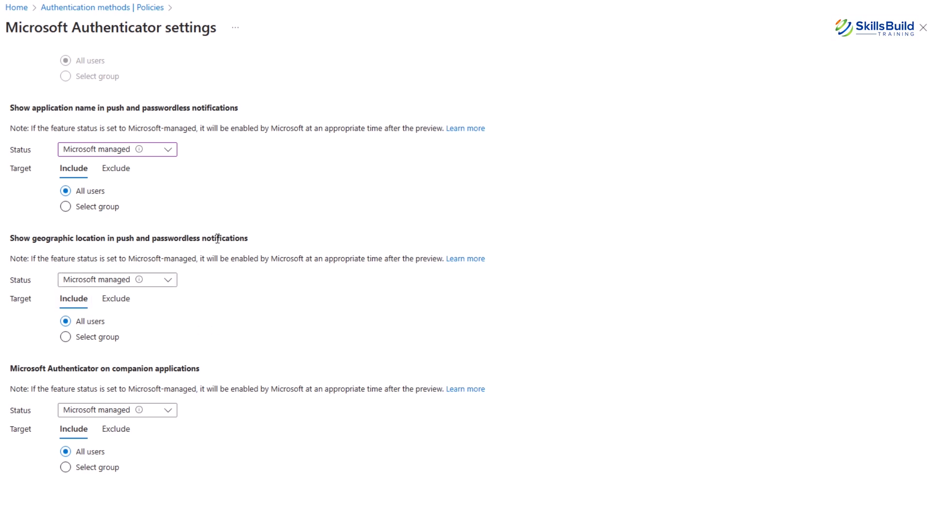
left_click_drag(249, 239, 7, 239)
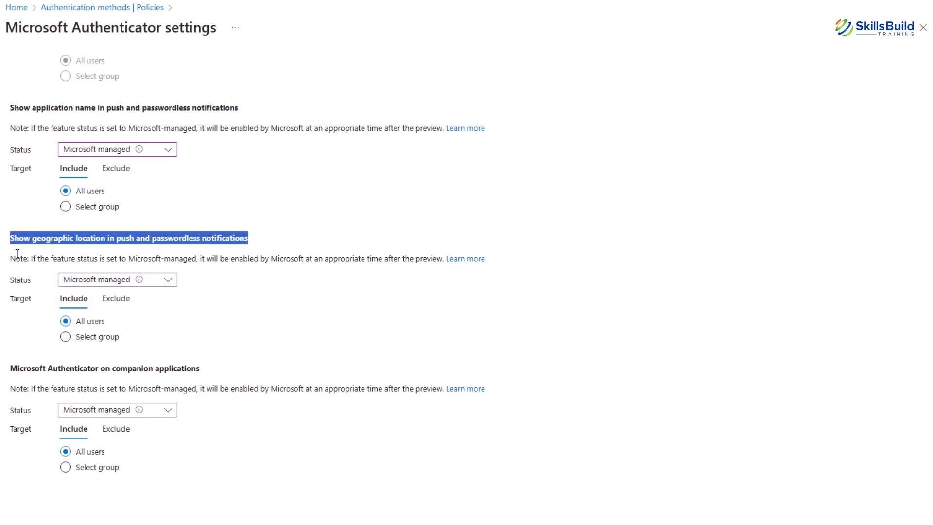
left_click(420, 274)
left_click(102, 279)
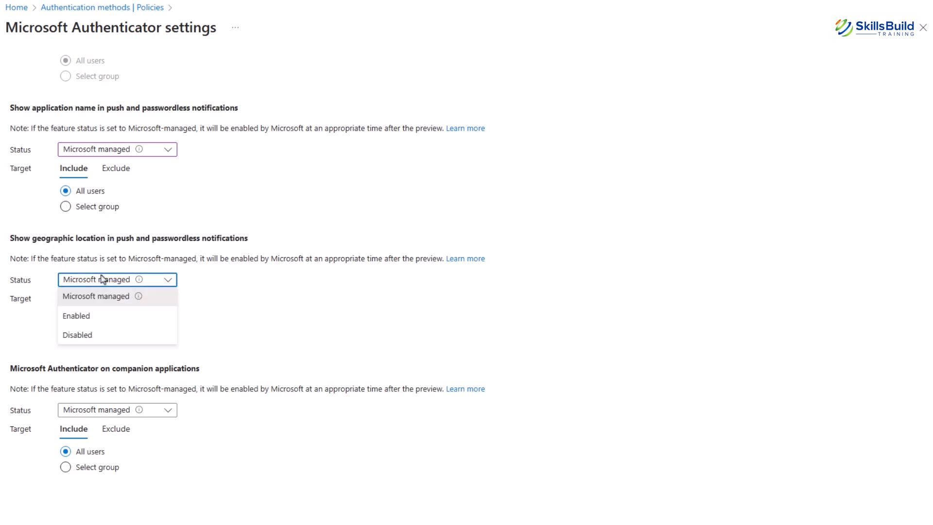
left_click(92, 315)
left_click(114, 298)
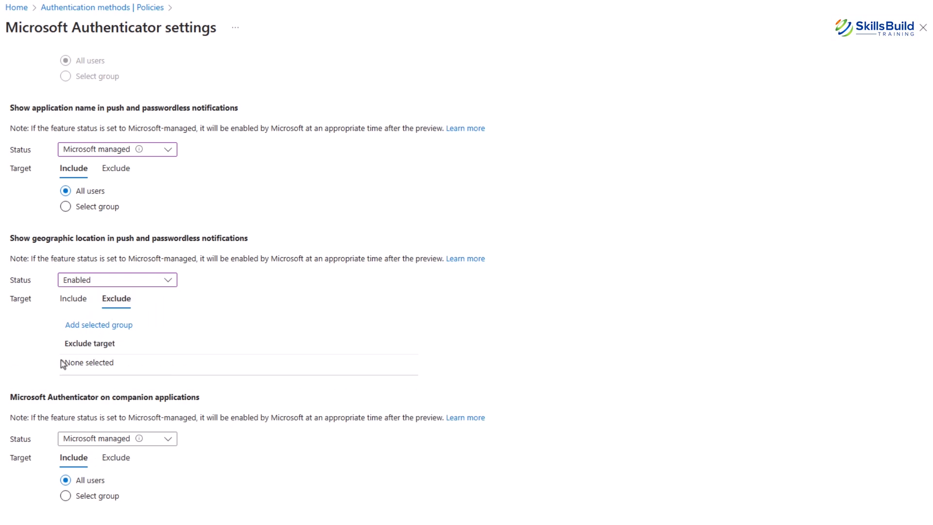
left_click(75, 300)
left_click(66, 337)
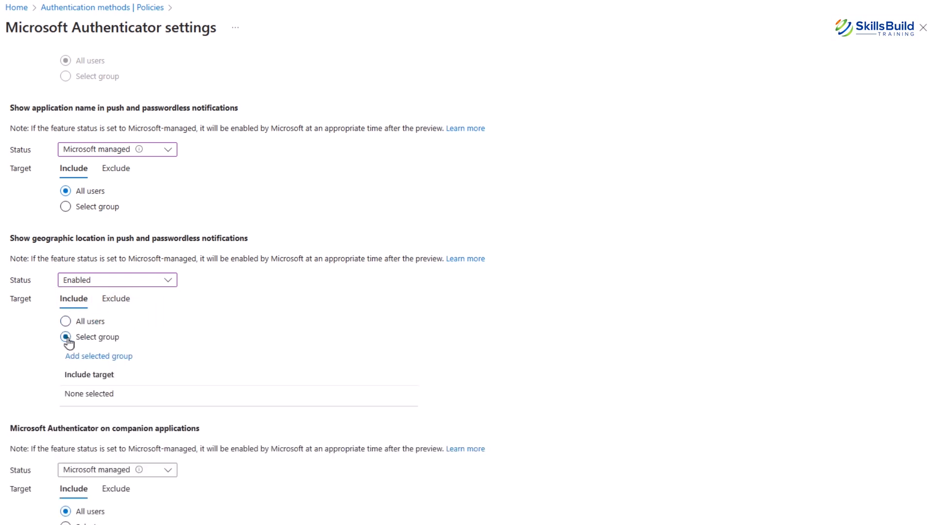
left_click(66, 321)
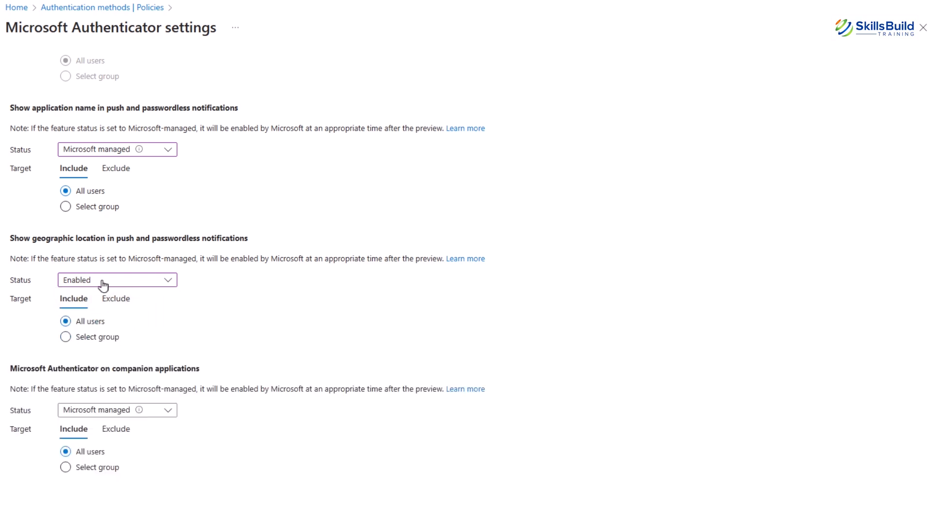
left_click(100, 281)
left_click(97, 335)
left_click(94, 285)
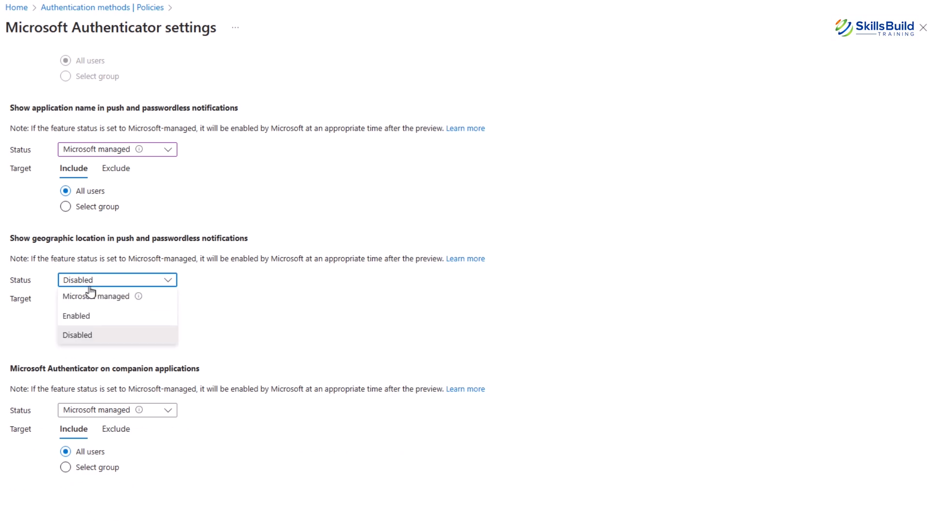
left_click(91, 286)
left_click(94, 284)
left_click(95, 297)
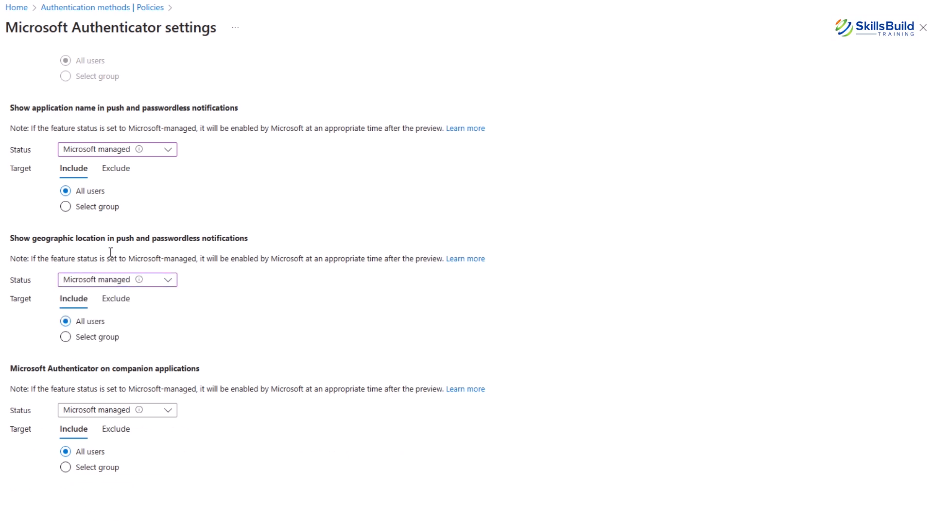
left_click_drag(250, 240, 9, 243)
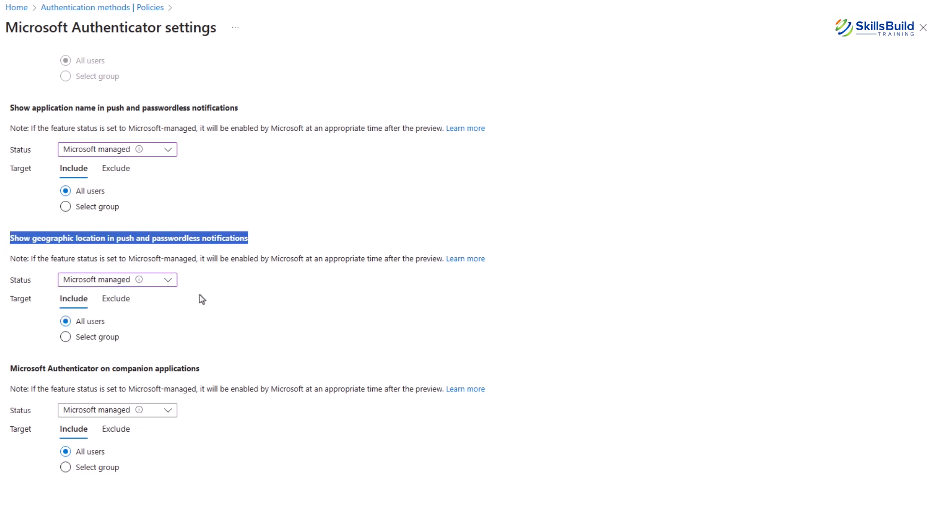
left_click(201, 299)
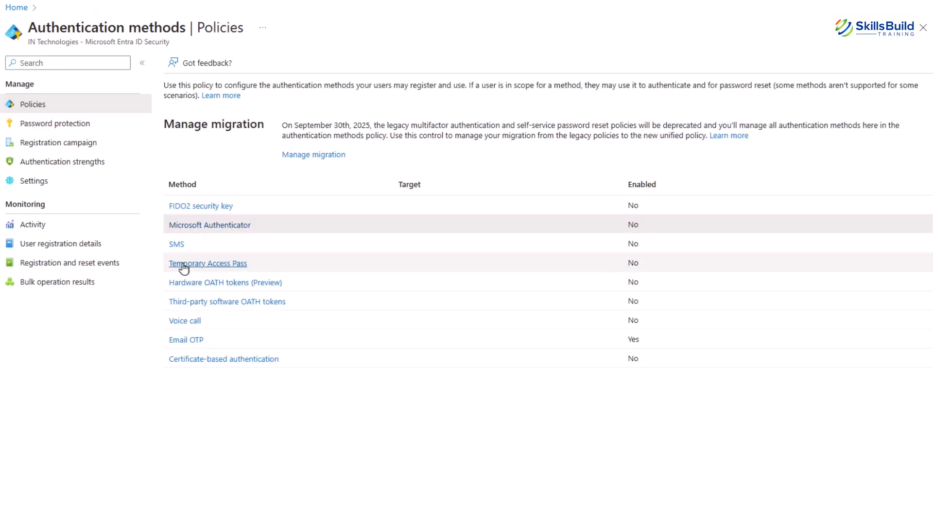
- Switch on the SMS authentication method for All users, read its description and return to the methods list without saving
left_click(173, 245)
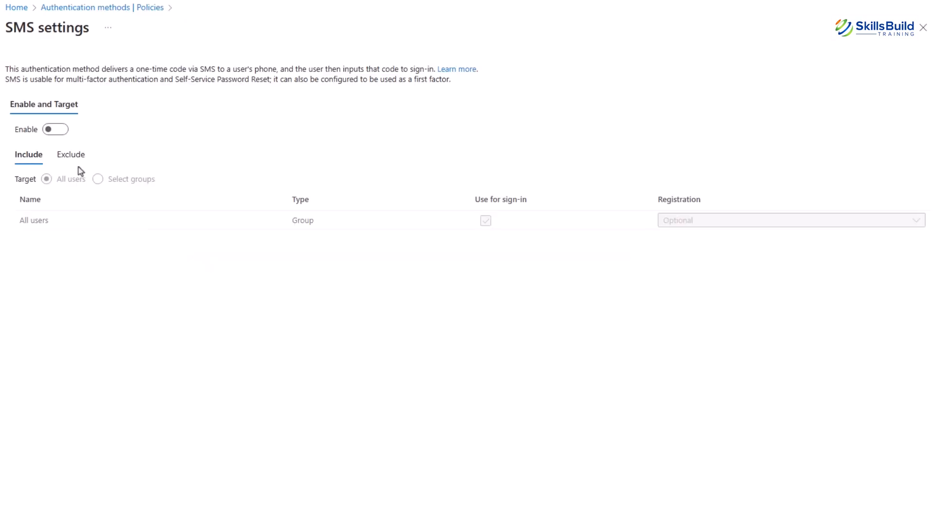
left_click(55, 130)
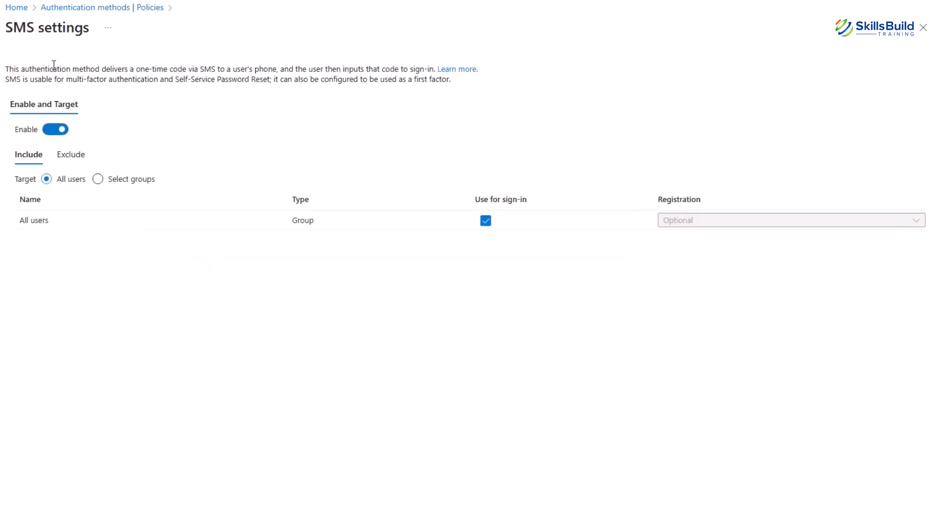
left_click_drag(6, 68, 455, 78)
left_click(460, 86)
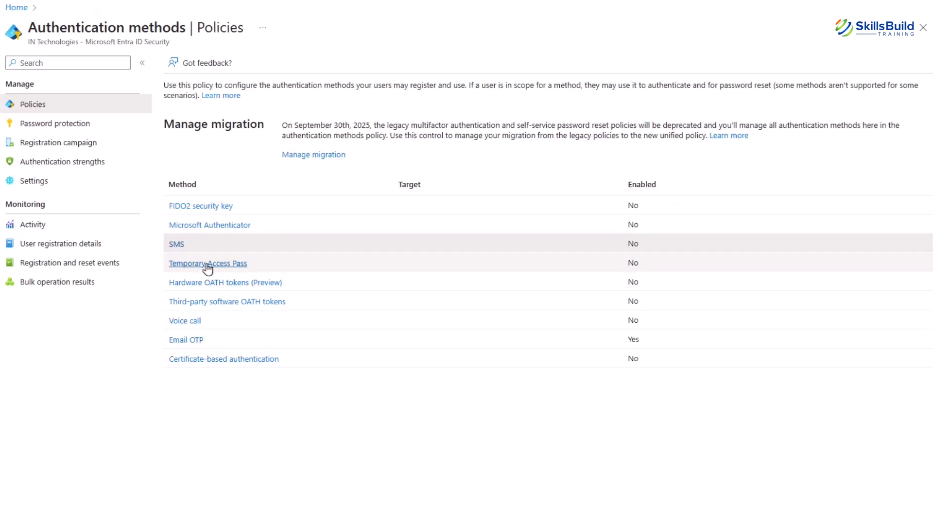
- Read the Temporary Access Pass description, enable the method and open its configuration with the lifetime and length settings
left_click(228, 265)
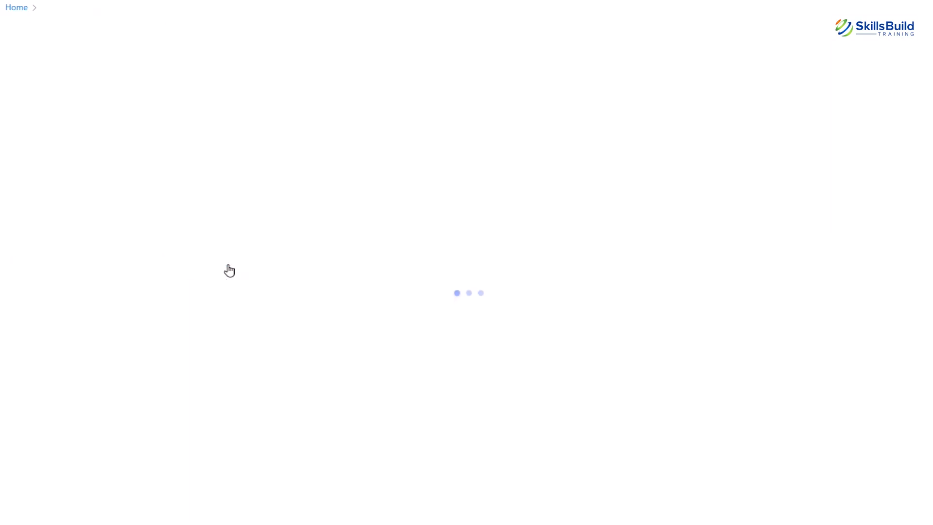
left_click_drag(9, 73, 480, 83)
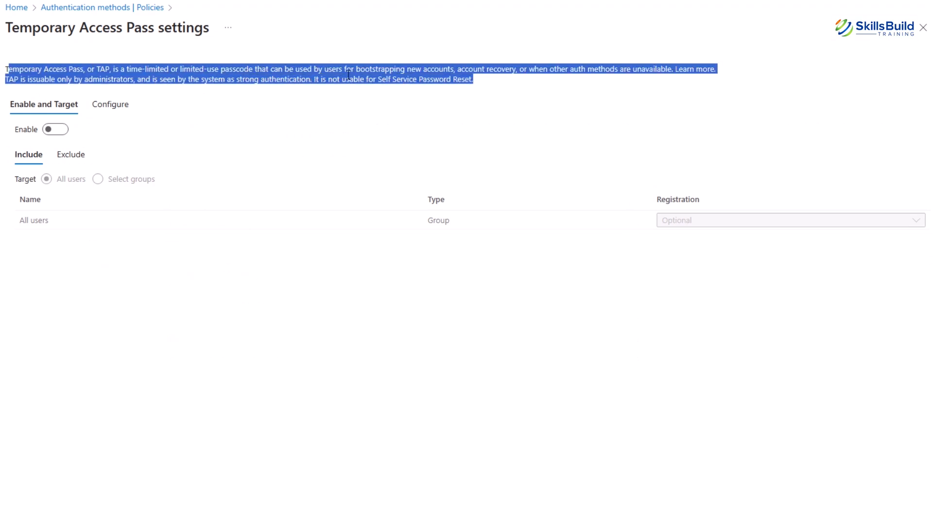
left_click(53, 130)
left_click(100, 105)
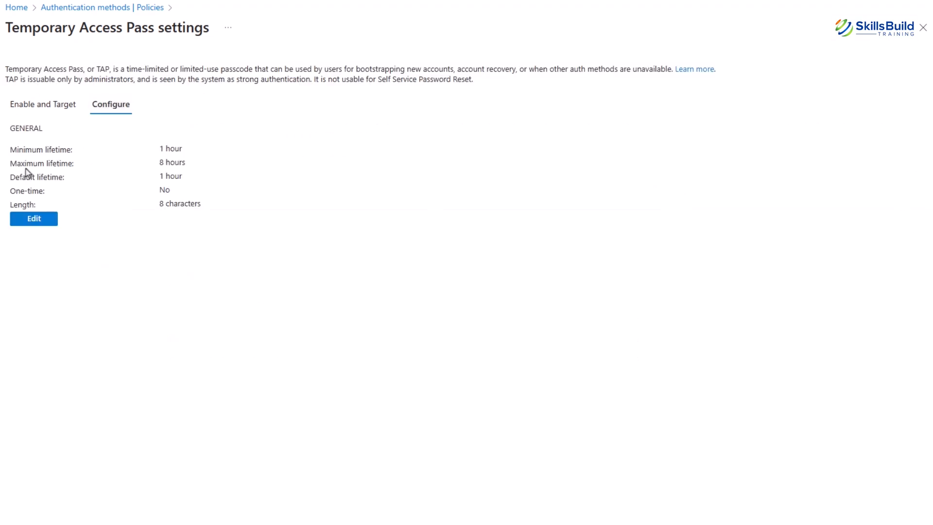
- Review the lifetime, one-time and length values in the Temporary Access Pass configuration
left_click_drag(12, 149, 218, 210)
left_click(49, 200)
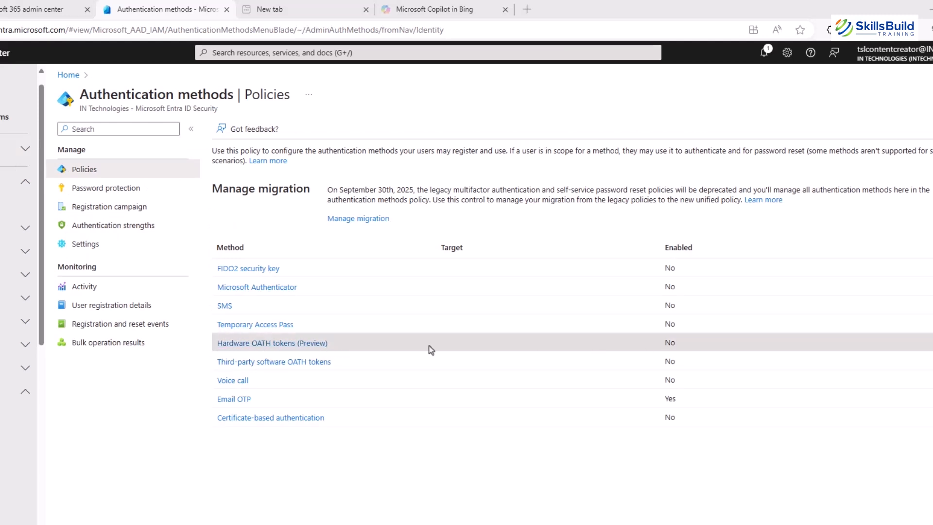
- Try enabling Hardware OATH tokens with the Select groups and All users targets, switch the method off and return to the methods list, discarding the edits
left_click(294, 346)
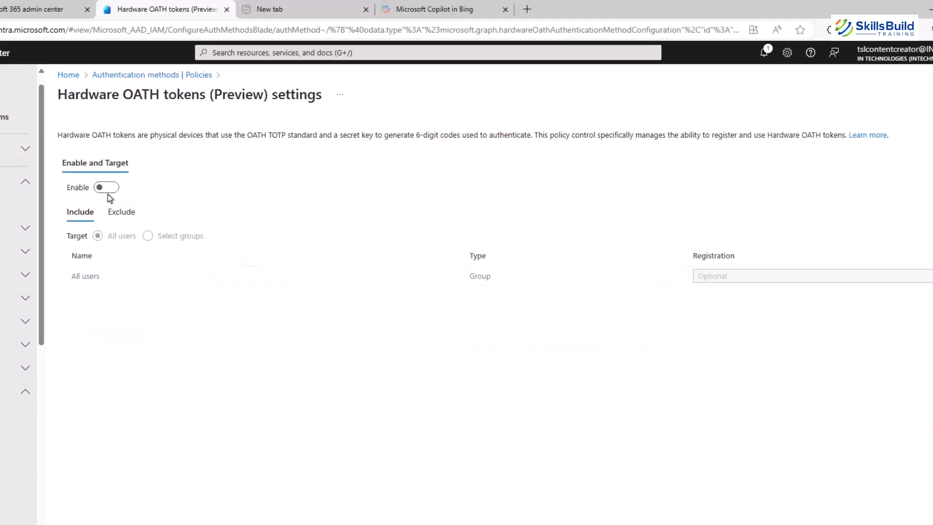
left_click(107, 189)
left_click(145, 236)
left_click(100, 236)
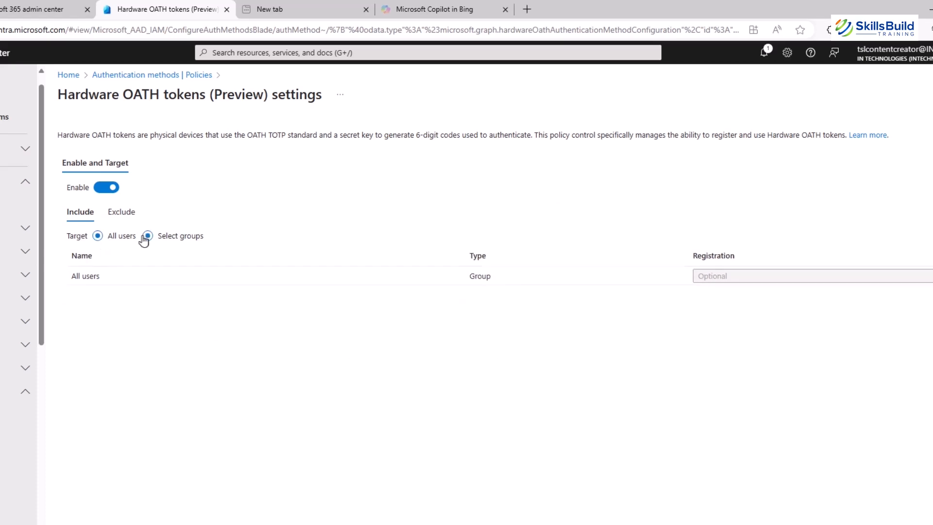
left_click(98, 236)
left_click(106, 187)
left_click(129, 76)
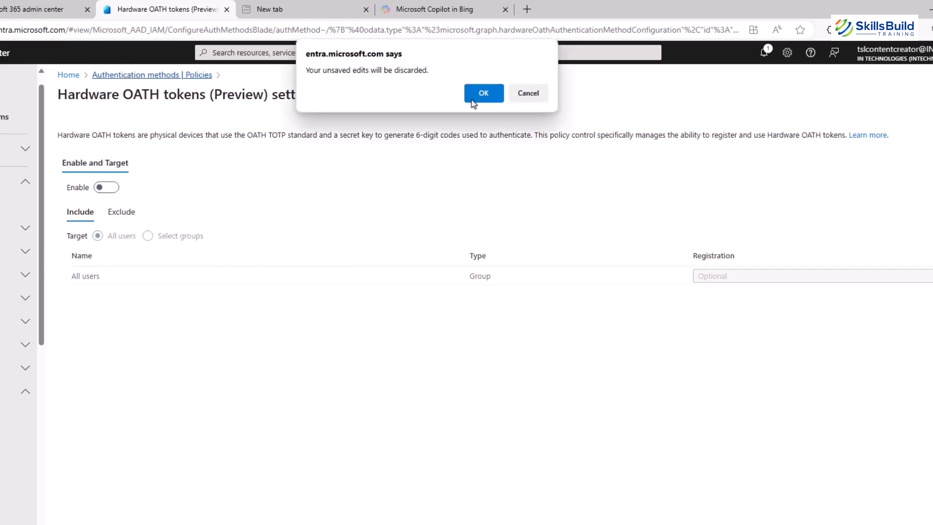
left_click(484, 95)
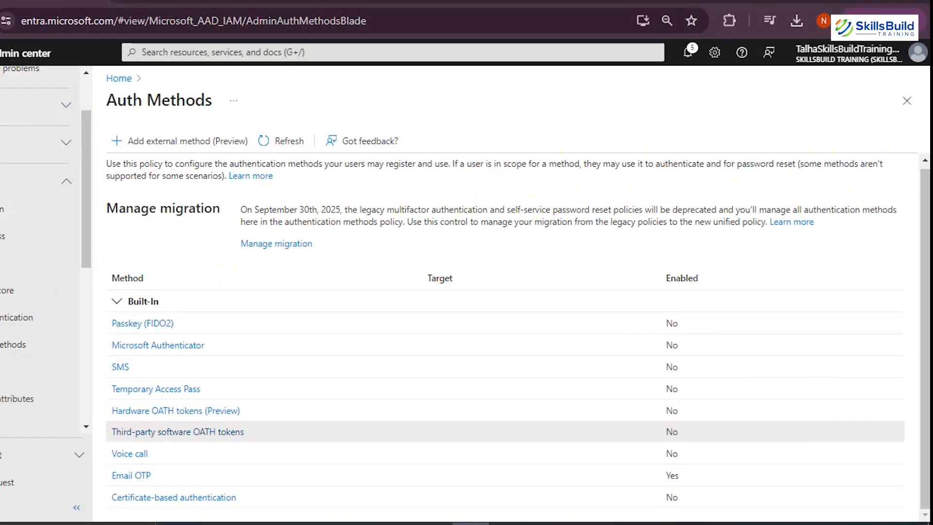
- Open the Third-party software OATH tokens settings and read the method's description
left_click(179, 434)
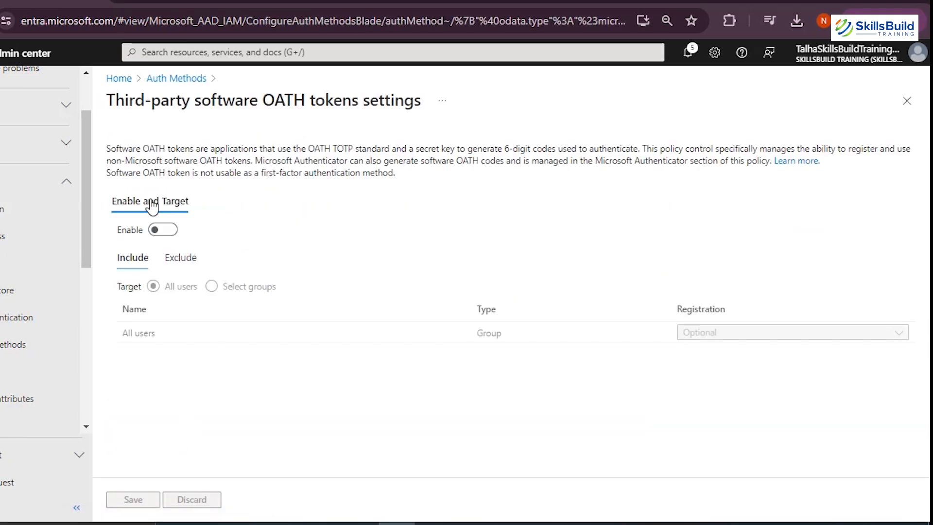
left_click_drag(106, 148, 563, 190)
left_click(572, 189)
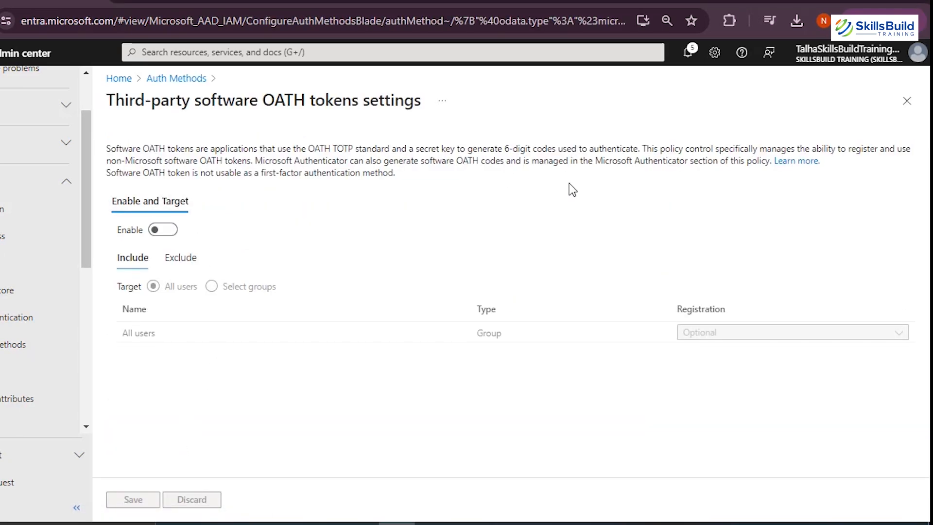
- Enable Third-party software OATH tokens, check the excluded groups, set the included target to Select groups and save the policy
left_click(166, 231)
left_click(189, 267)
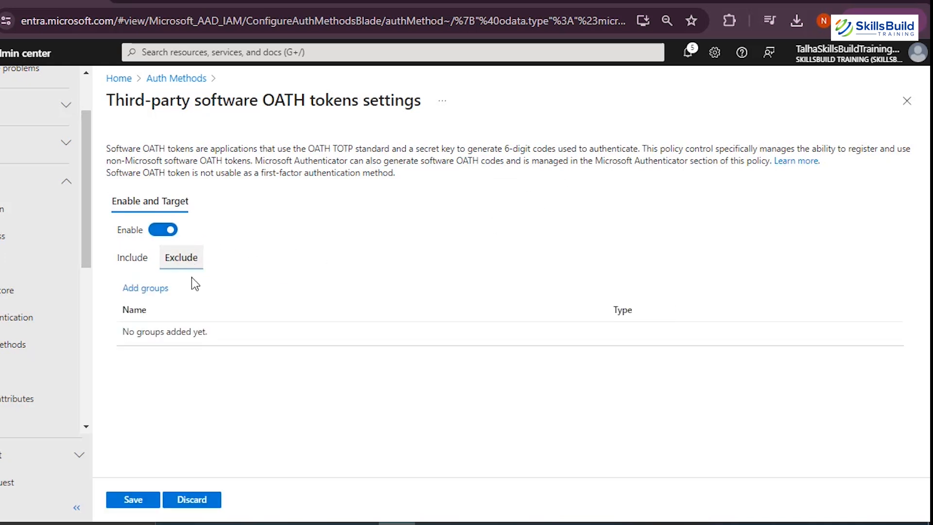
left_click(137, 258)
left_click(212, 286)
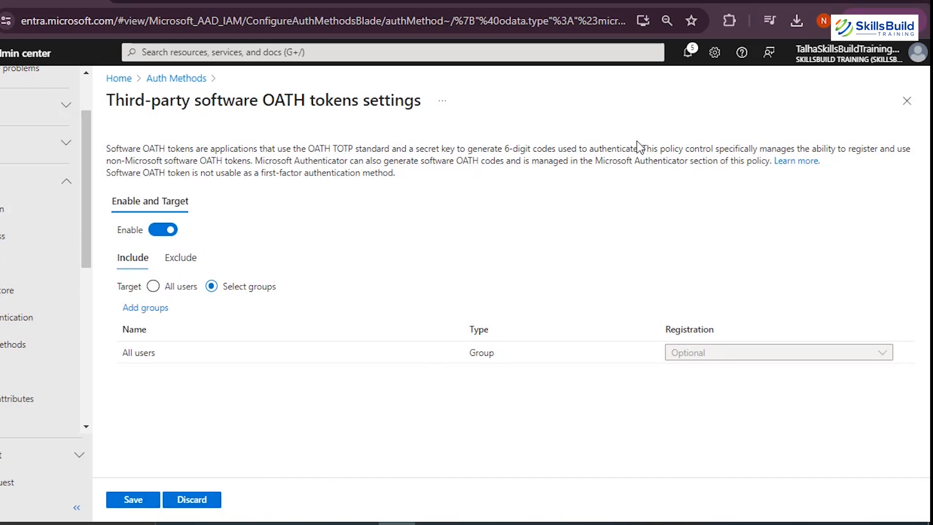
left_click(129, 505)
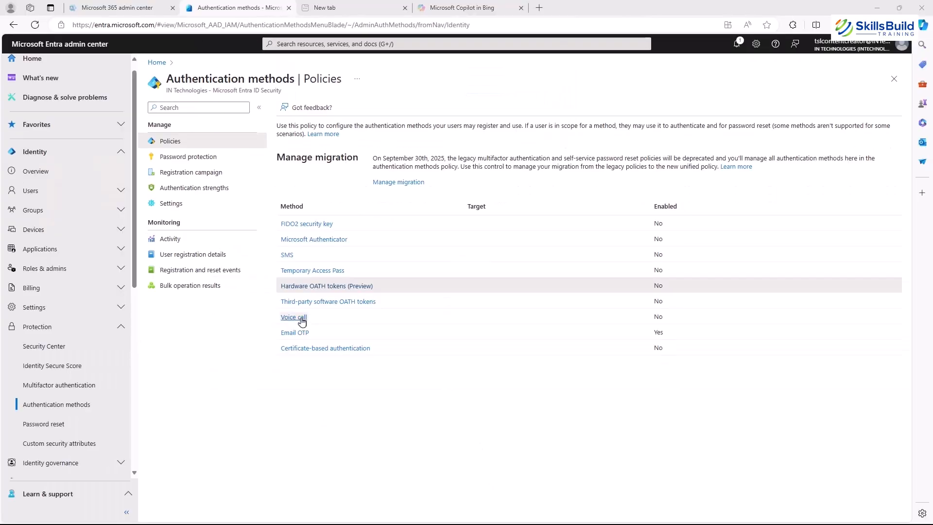
- Open the Email OTP settings, view the configuration option for external users and return to the methods list
left_click(185, 320)
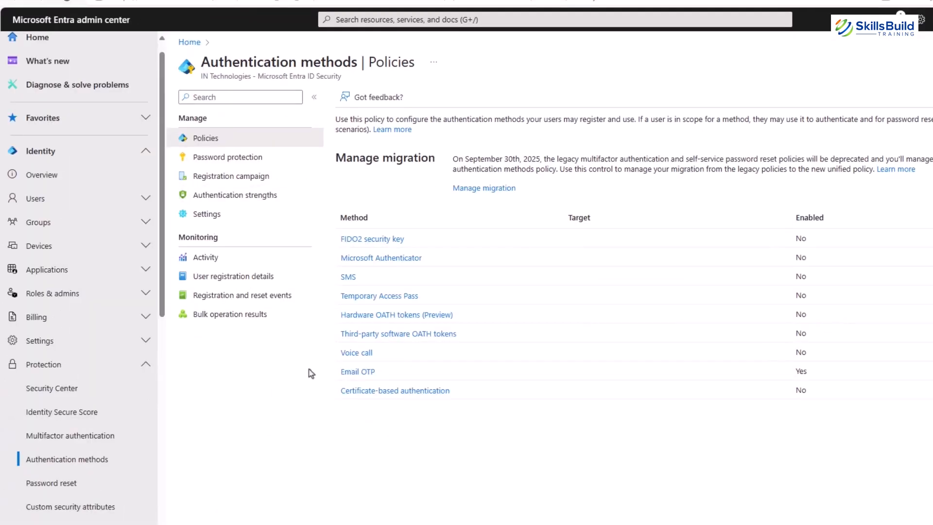
left_click(358, 372)
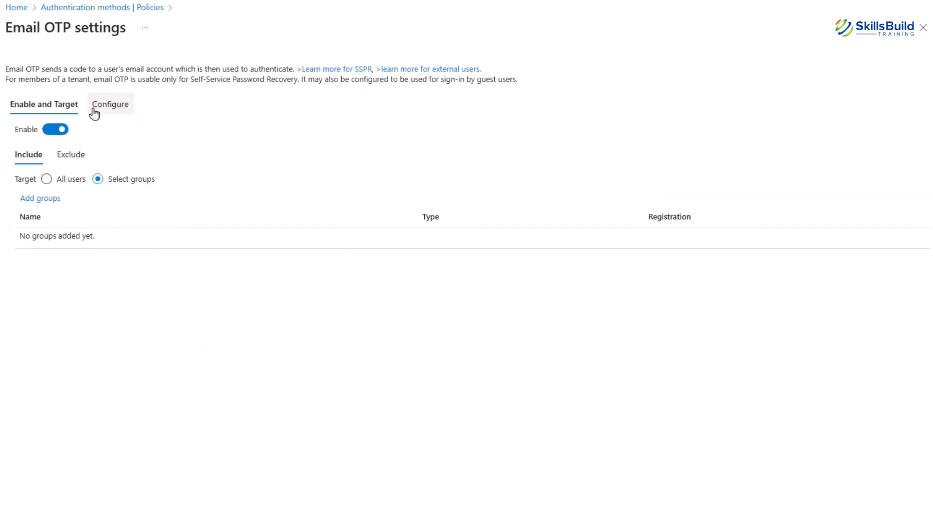
left_click(94, 113)
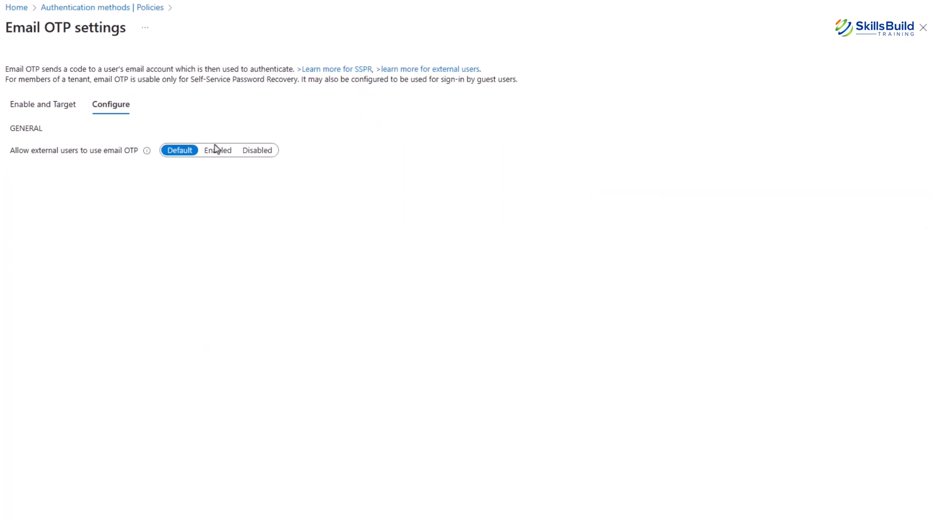
left_click(97, 7)
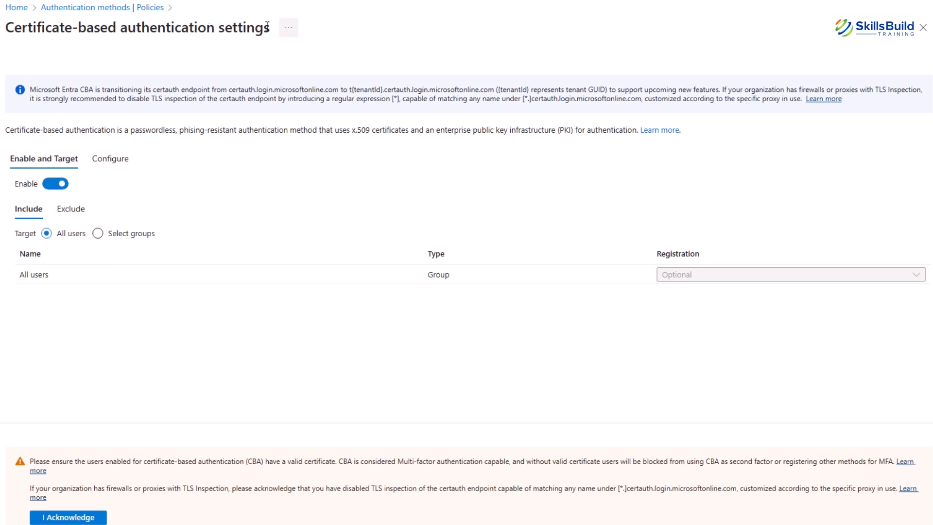
- Open the certificate-based authentication configuration and examine its authentication binding and username binding sections, keeping the unsaved edits
left_click_drag(218, 28, 15, 28)
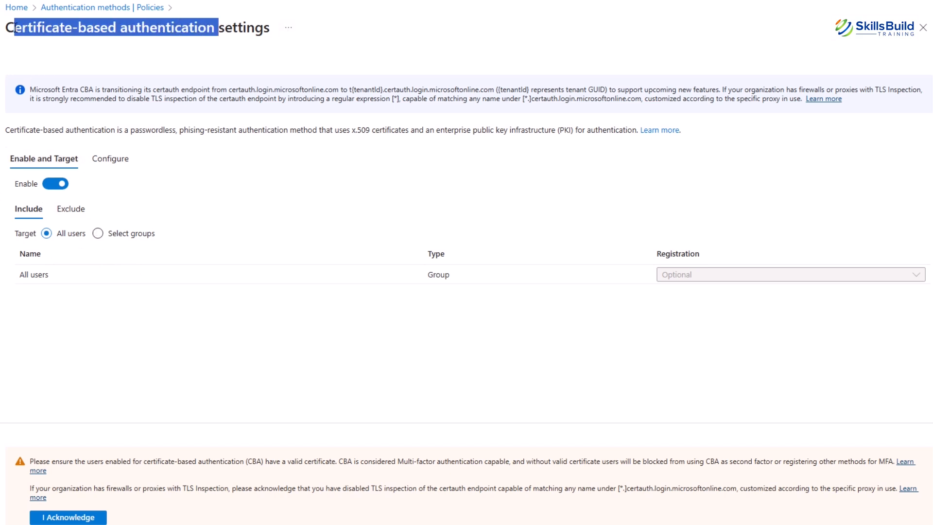
left_click(113, 165)
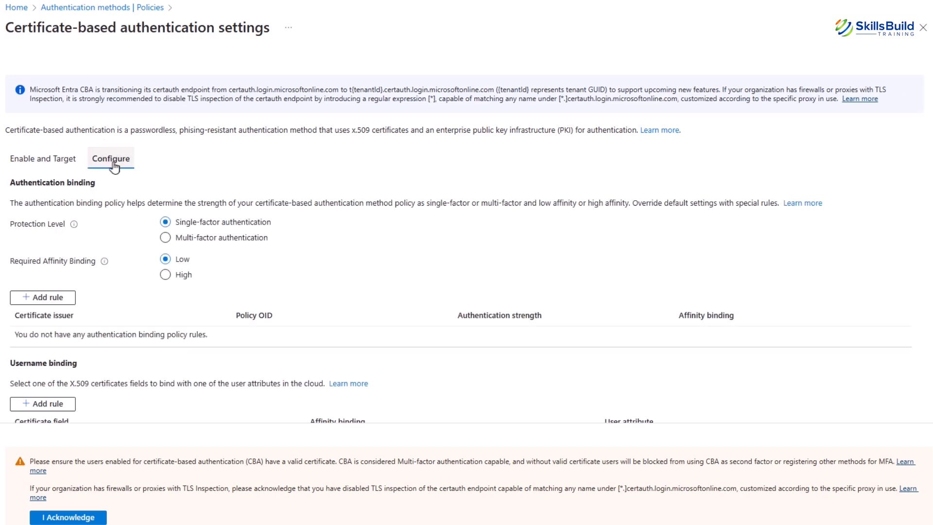
left_click_drag(104, 190, 2, 185)
left_click_drag(83, 370, 9, 364)
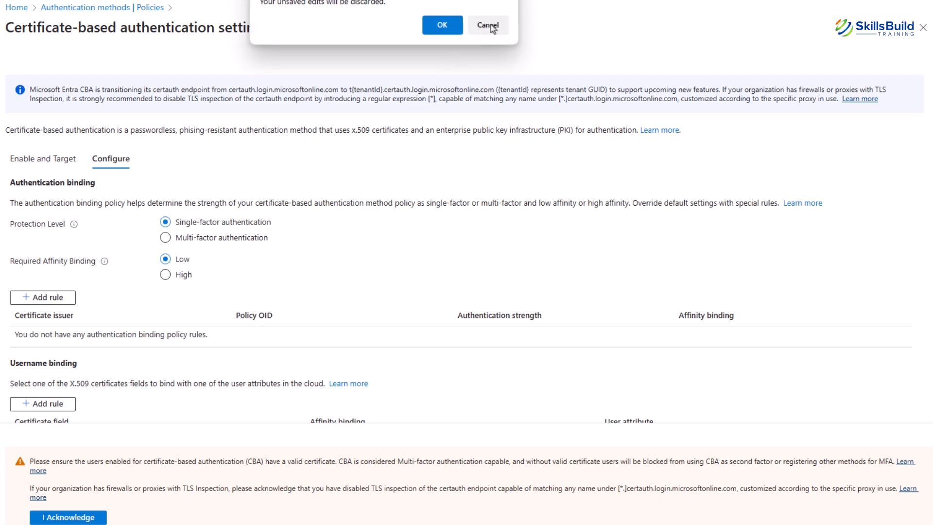
left_click(490, 26)
left_click_drag(75, 184, 37, 185)
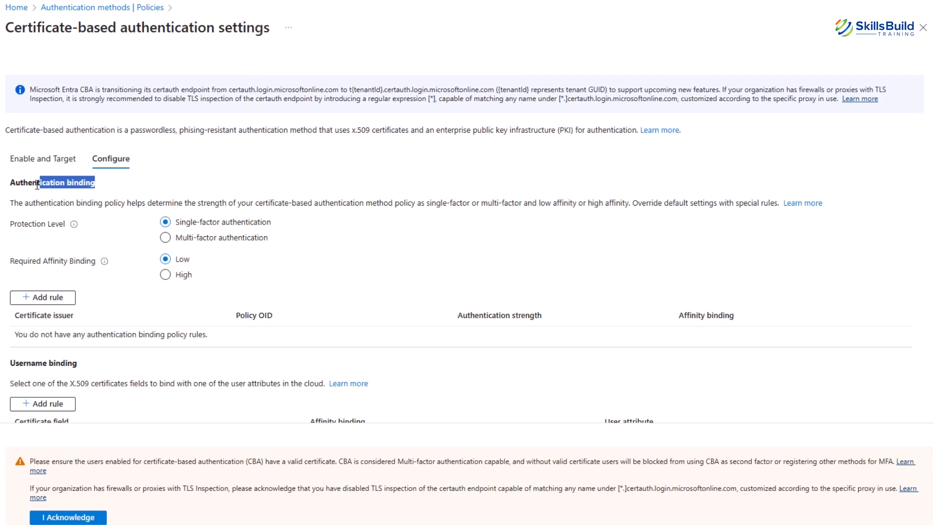
- Set the protection level to Multi-factor authentication, try the High required affinity binding and return it to Low
left_click(166, 238)
left_click(166, 275)
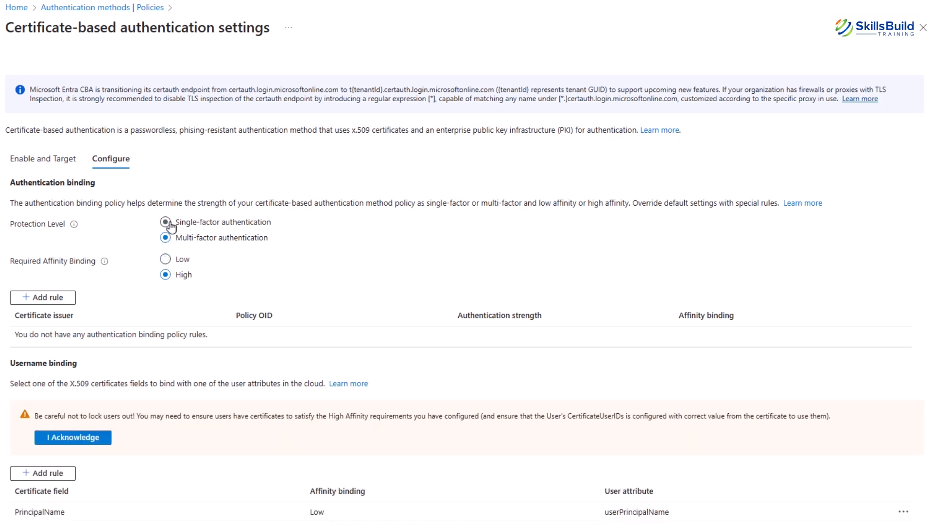
left_click(166, 259)
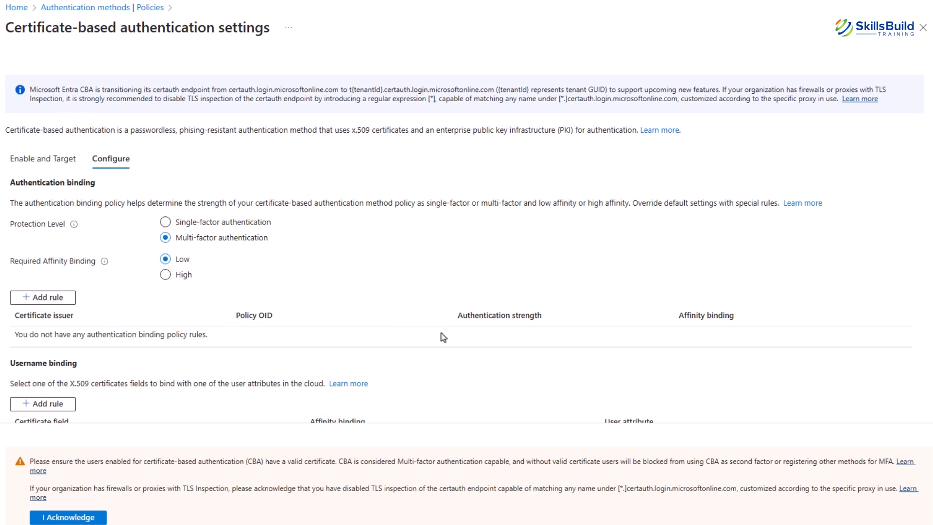
- Examine the authentication binding rule columns: certificate issuer, policy OID, authentication strength and affinity binding
scroll(440, 335, "down", 2)
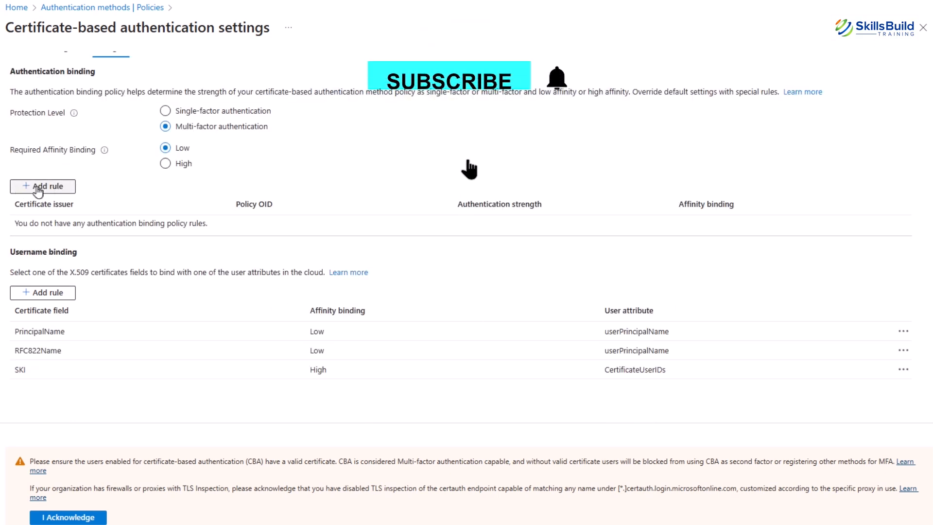
left_click_drag(276, 208, 236, 207)
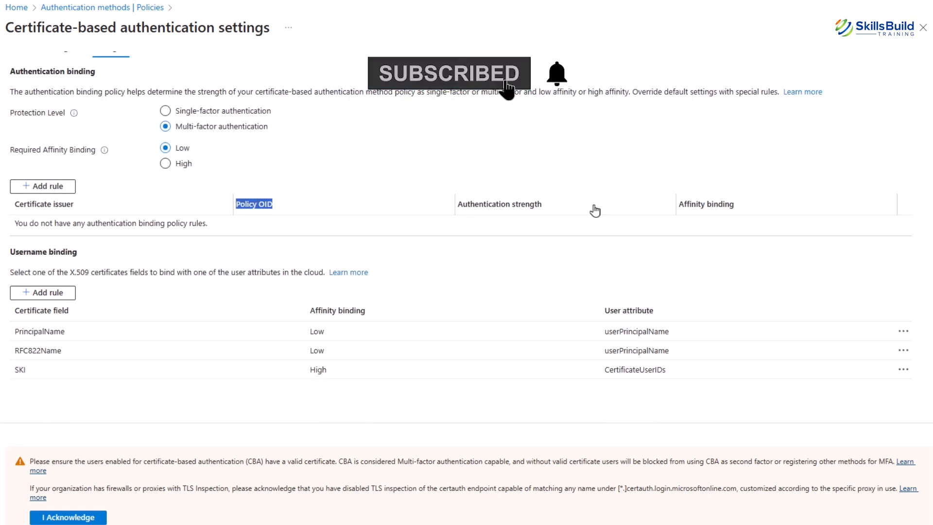
left_click_drag(551, 207, 458, 207)
left_click_drag(736, 208, 699, 214)
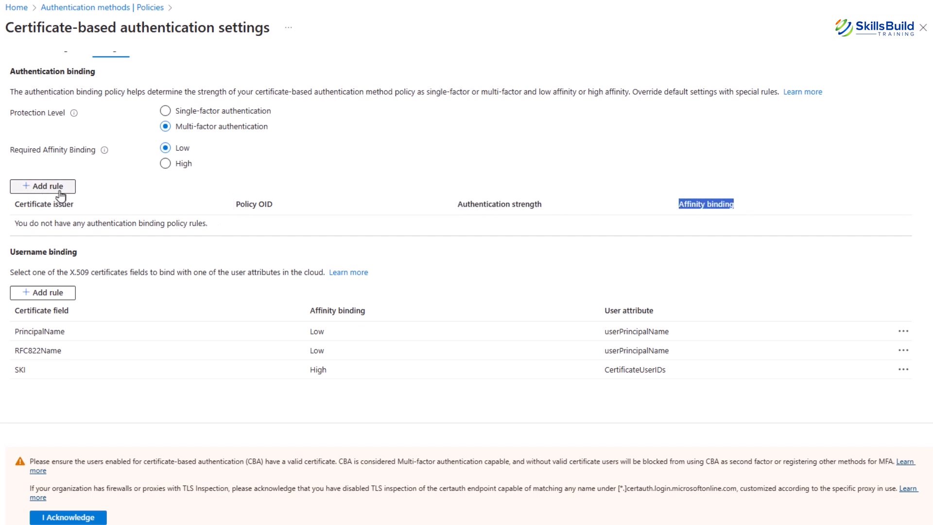
left_click_drag(75, 210, 3, 207)
left_click(136, 260)
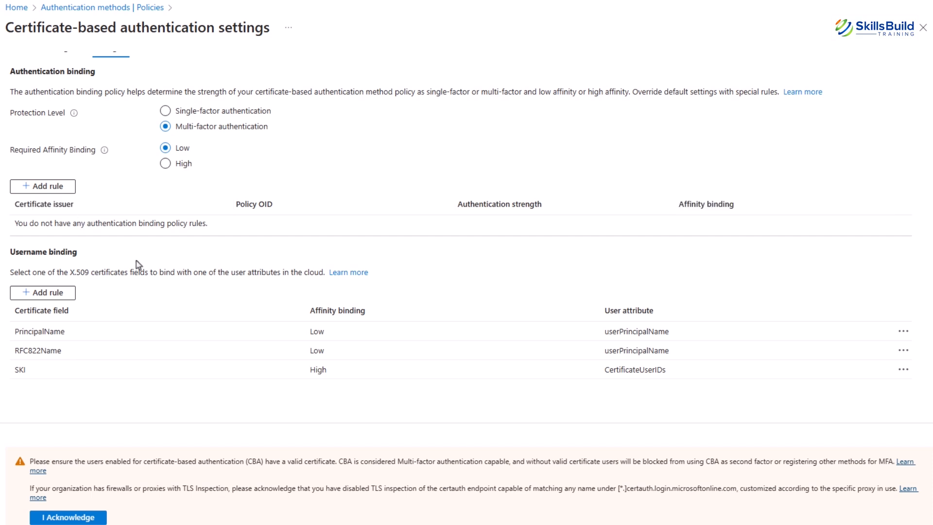
- Read the username binding description and examine the rule columns and the PrincipalName rule's affinity binding and user attribute
left_click_drag(82, 257, 318, 274)
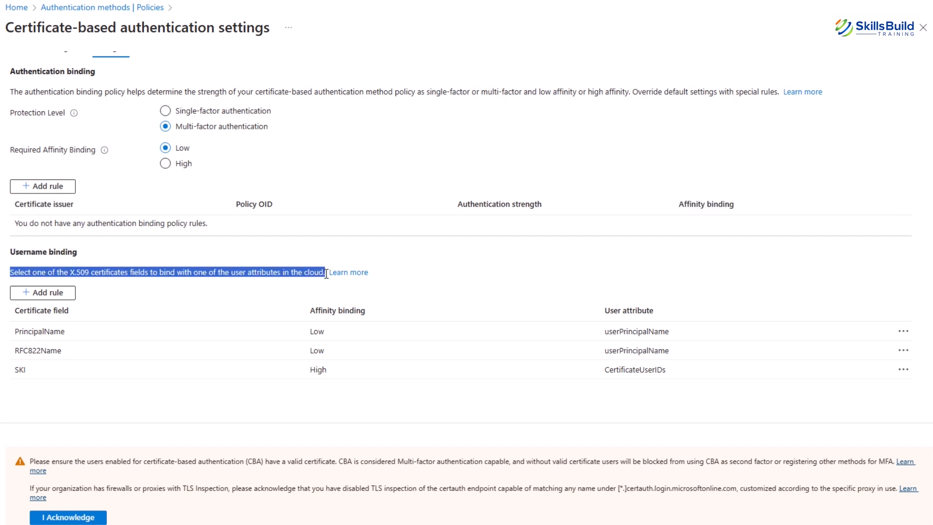
left_click_drag(78, 317, 16, 316)
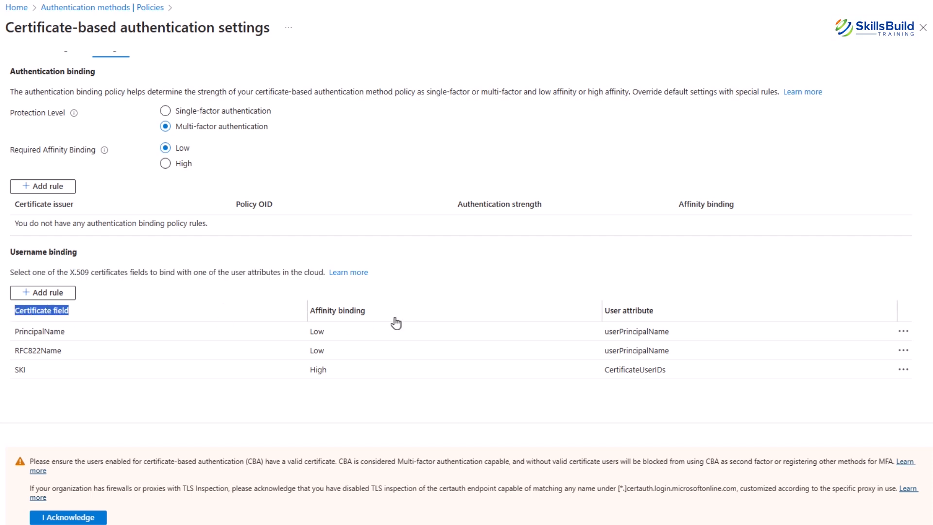
left_click_drag(373, 315, 308, 315)
left_click_drag(655, 315, 604, 317)
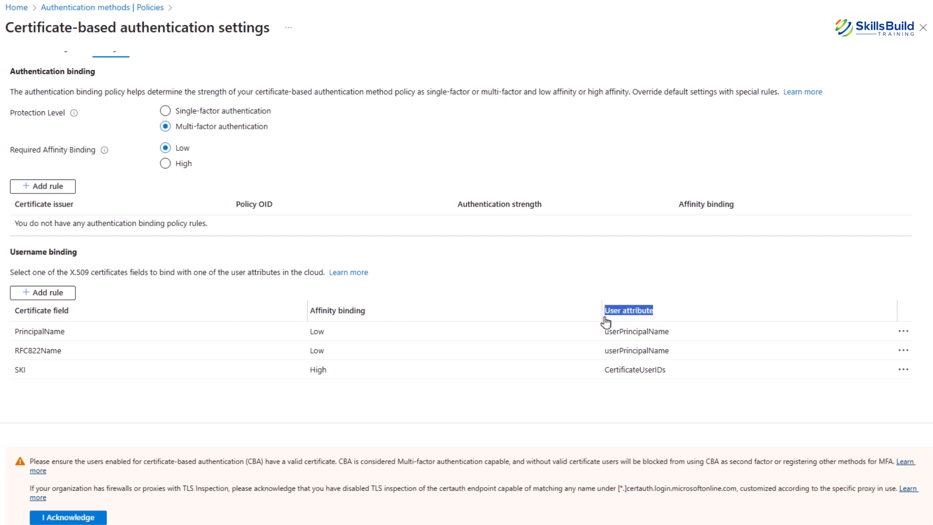
left_click_drag(65, 332, 6, 338)
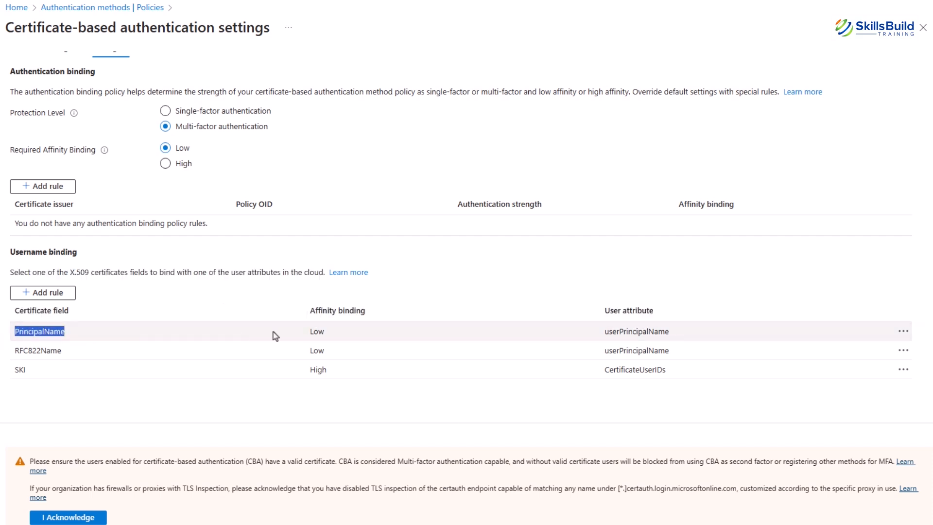
left_click_drag(337, 332, 309, 334)
left_click_drag(673, 333, 603, 334)
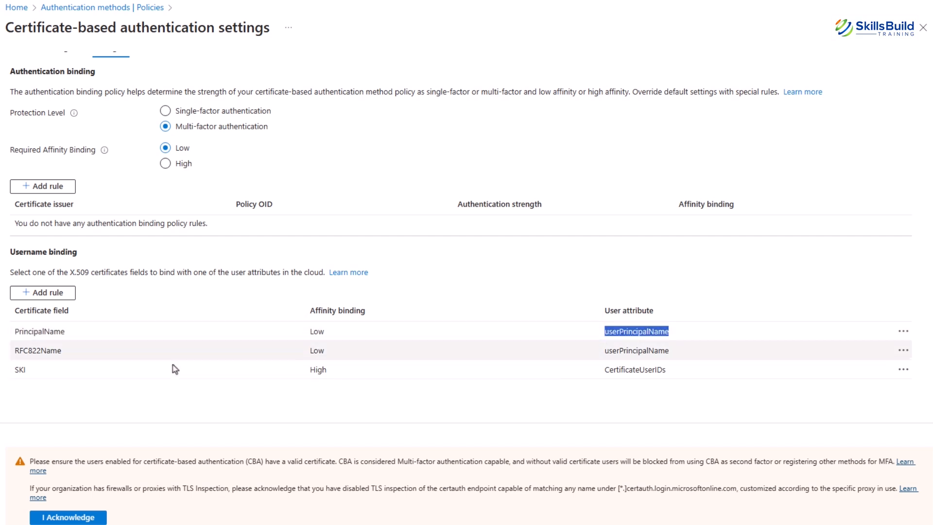
left_click(473, 271)
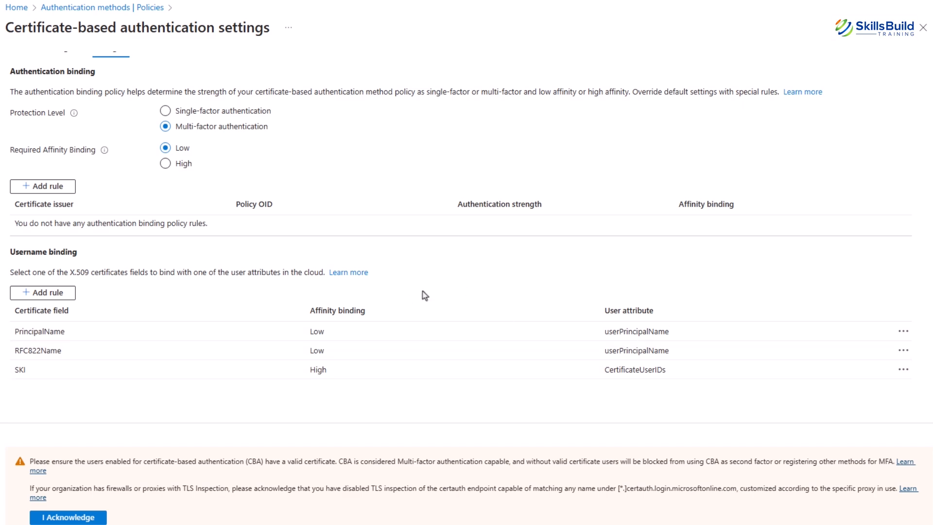
- Leave the certificate-based authentication settings, discarding the unsaved edits, and return to the authentication methods policies
scroll(422, 292, "up", 3)
left_click(83, 8)
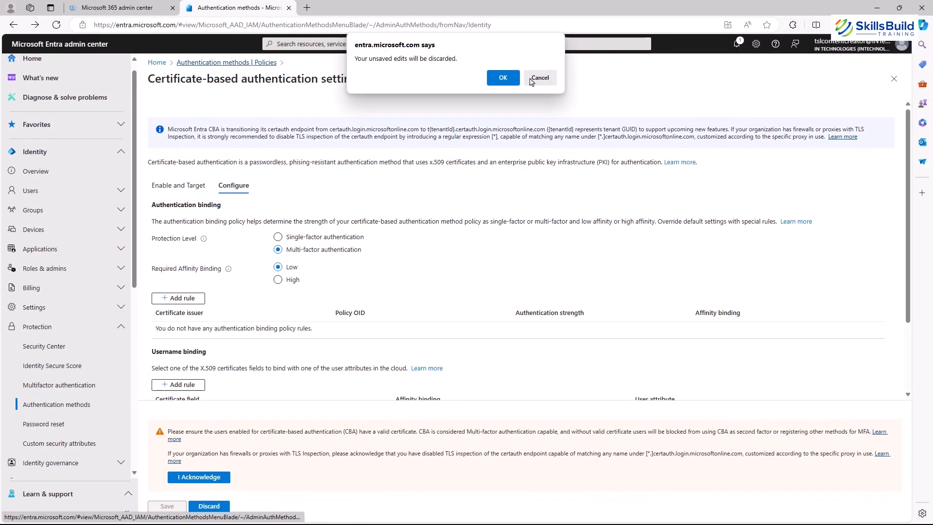
left_click(537, 79)
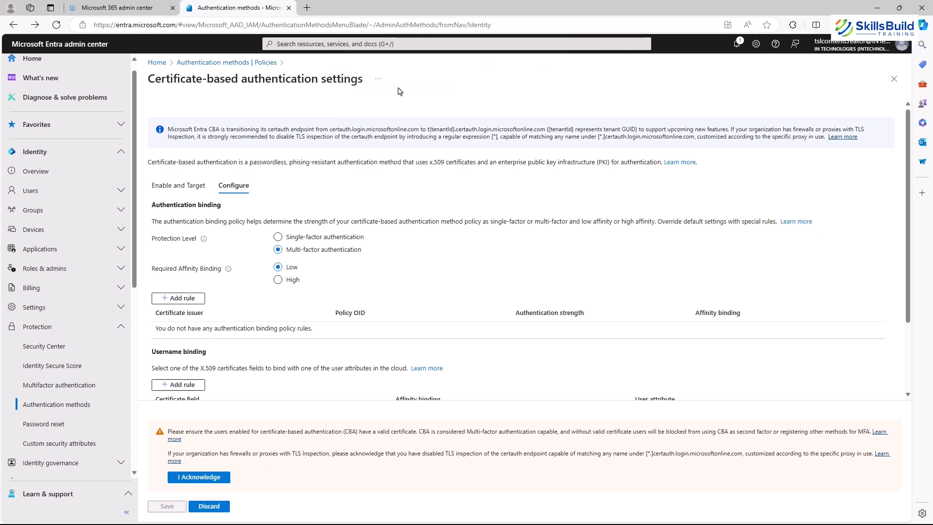
left_click(240, 66)
left_click(500, 78)
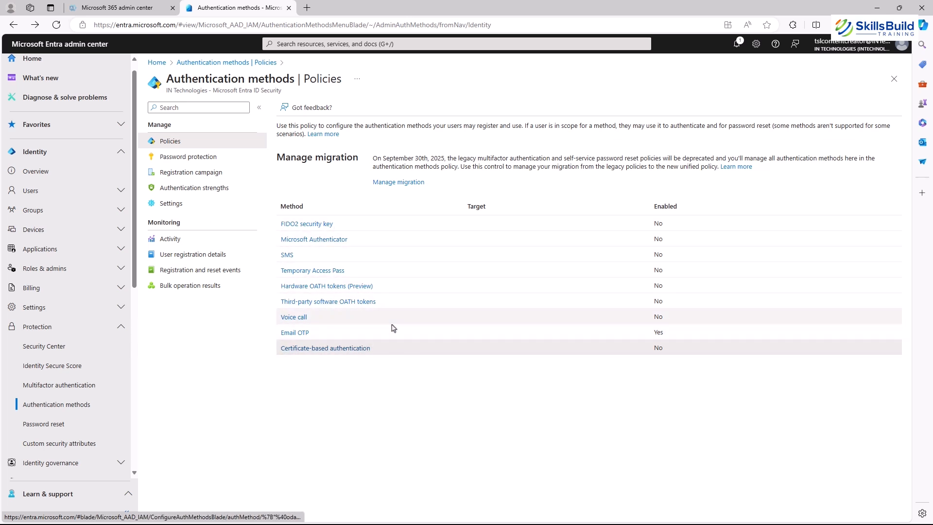
- Open the Password protection page of the authentication methods and return to the policies list
left_click(197, 158)
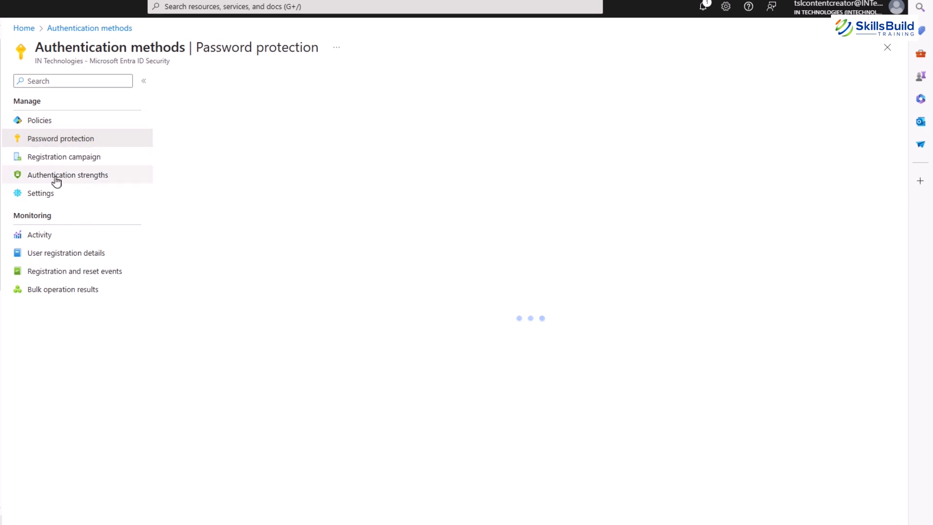
left_click(39, 121)
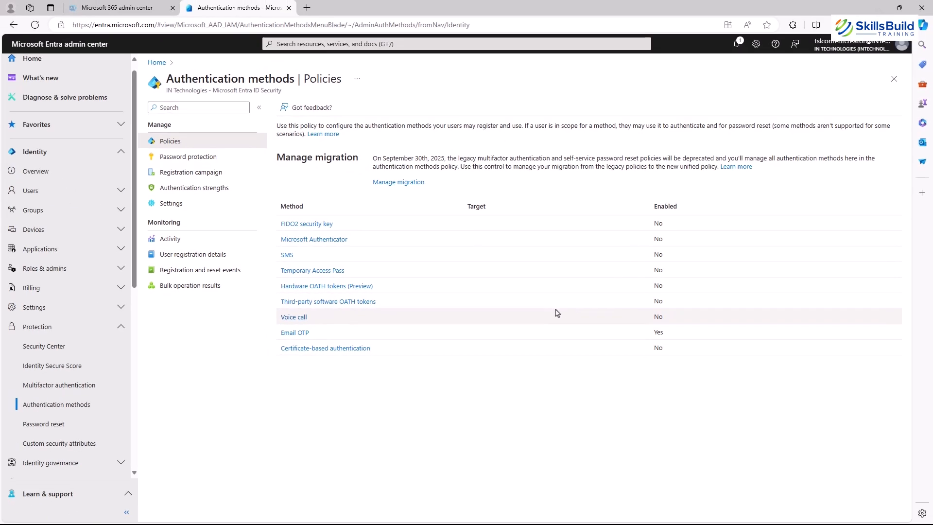
- Expand the Verified ID section of the admin center navigation and open its Credentials page
scroll(97, 340, "down", 5)
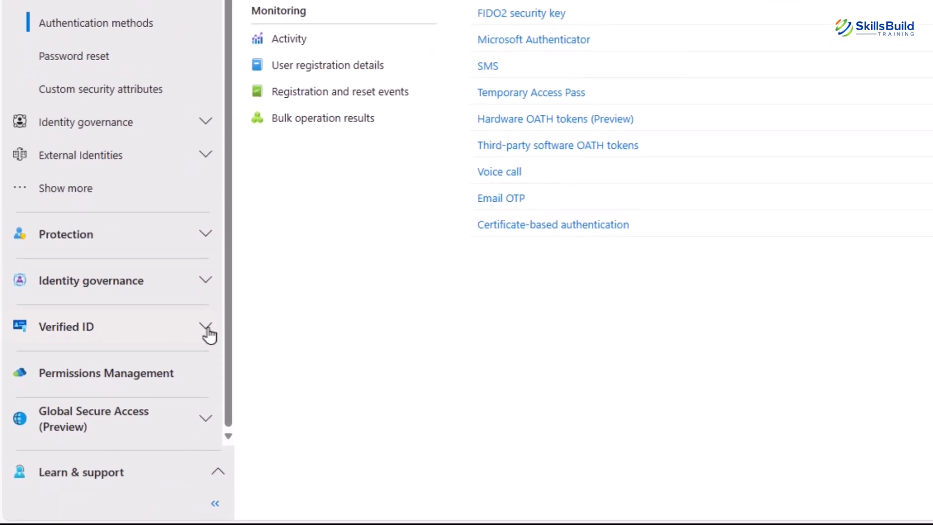
left_click(206, 326)
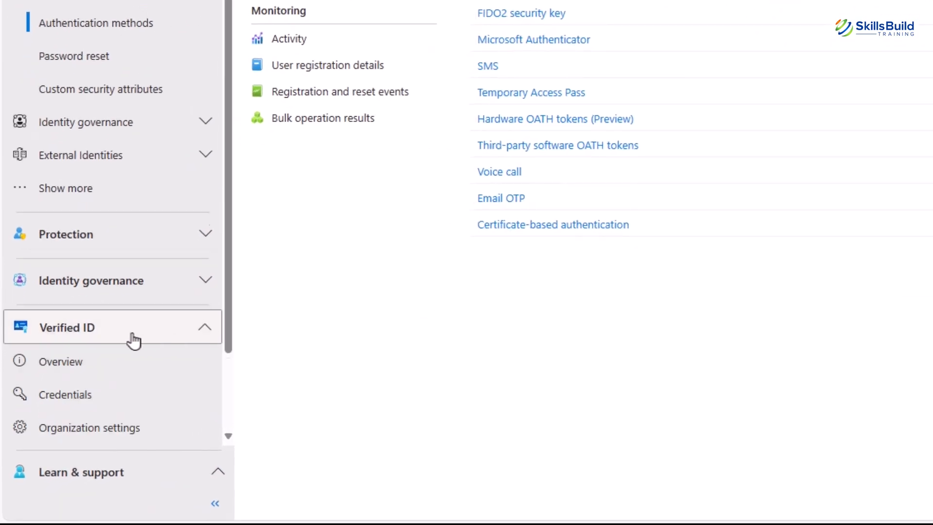
scroll(129, 337, "down", 2)
left_click(85, 312)
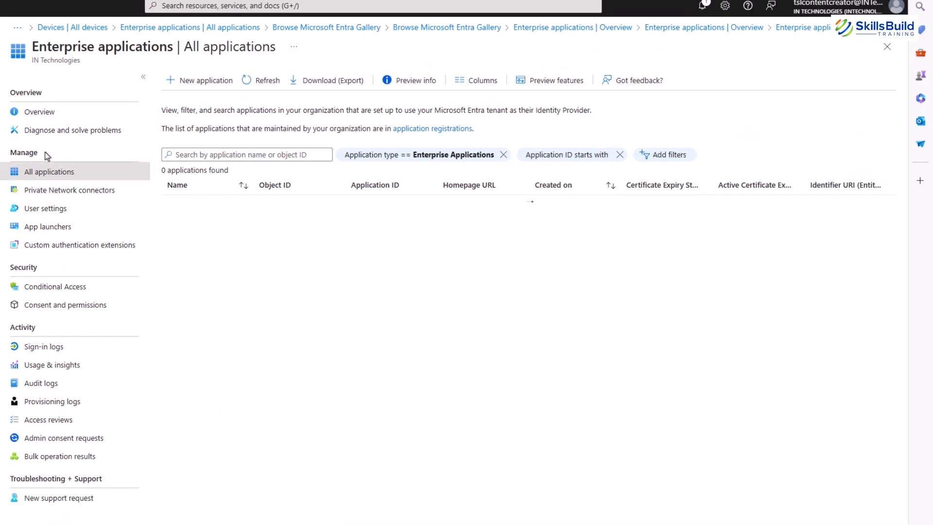
- Open the Enterprise applications overview and examine its title, collapsing and restoring the page's side menu
left_click(38, 116)
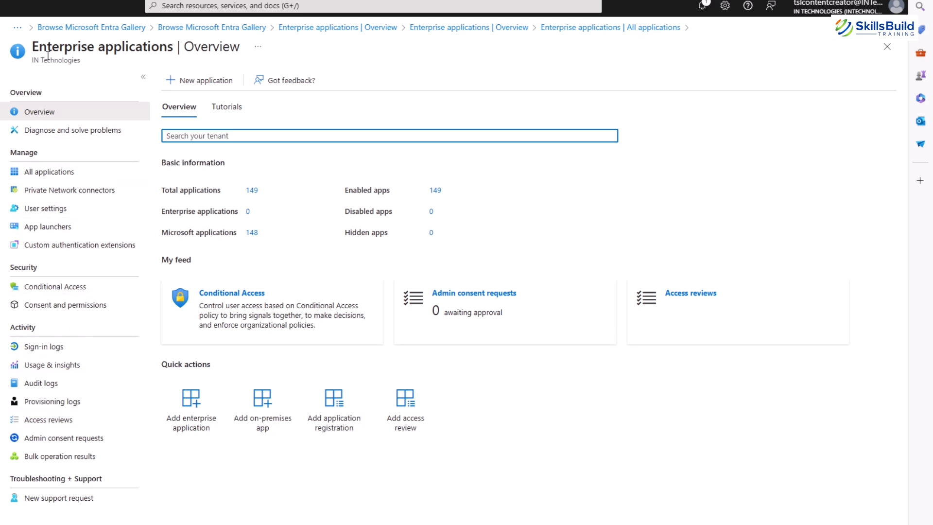
left_click_drag(36, 50, 173, 48)
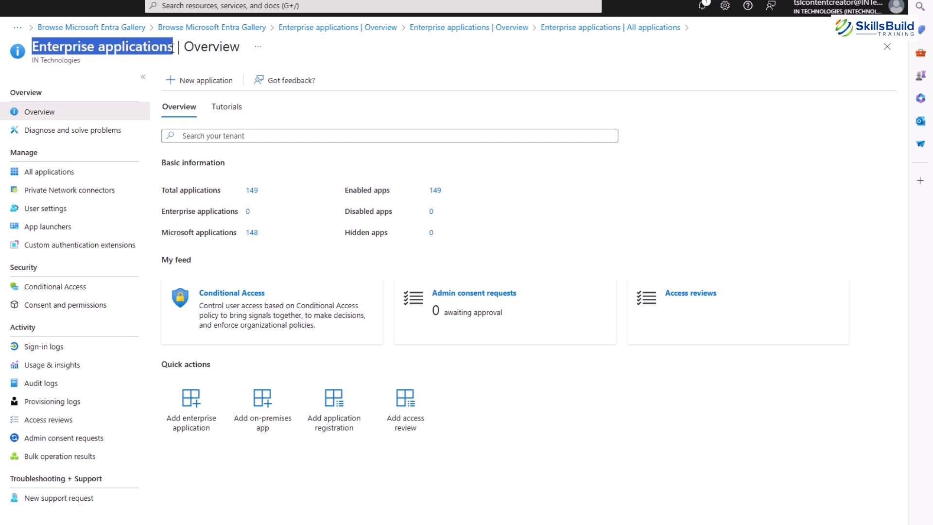
left_click(144, 78)
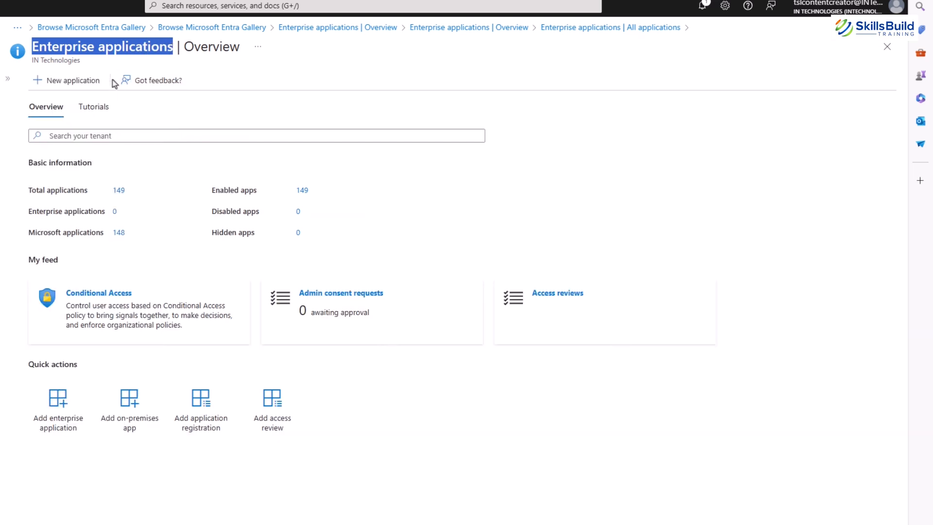
left_click(9, 80)
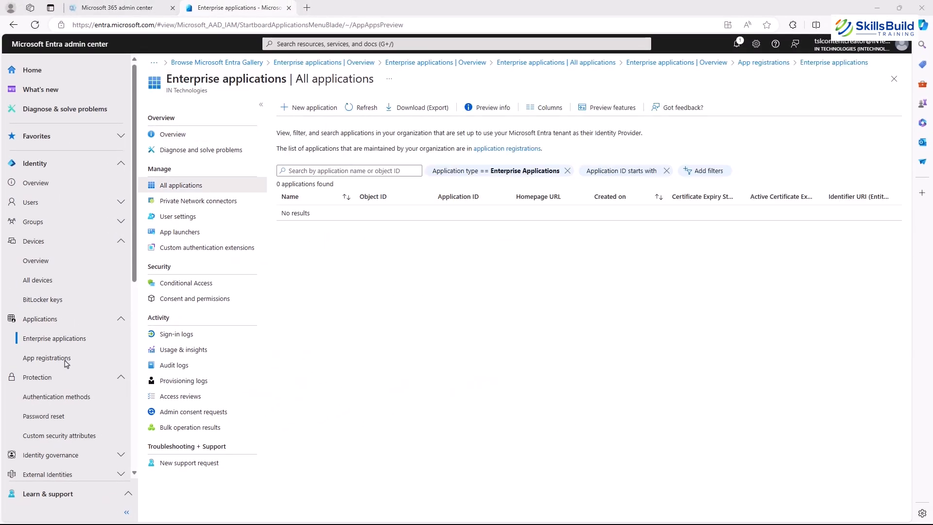
- Open App registrations and review the all, owned and deleted applications lists
left_click(63, 362)
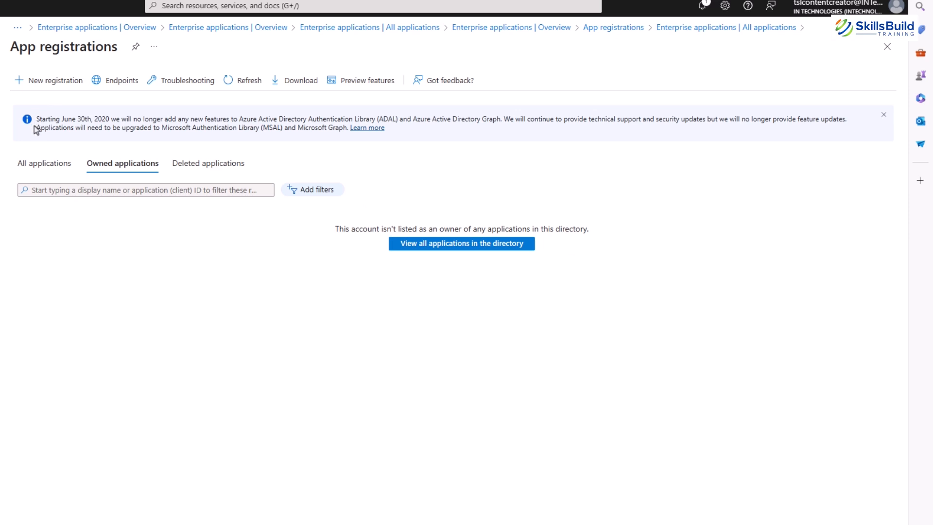
left_click(39, 167)
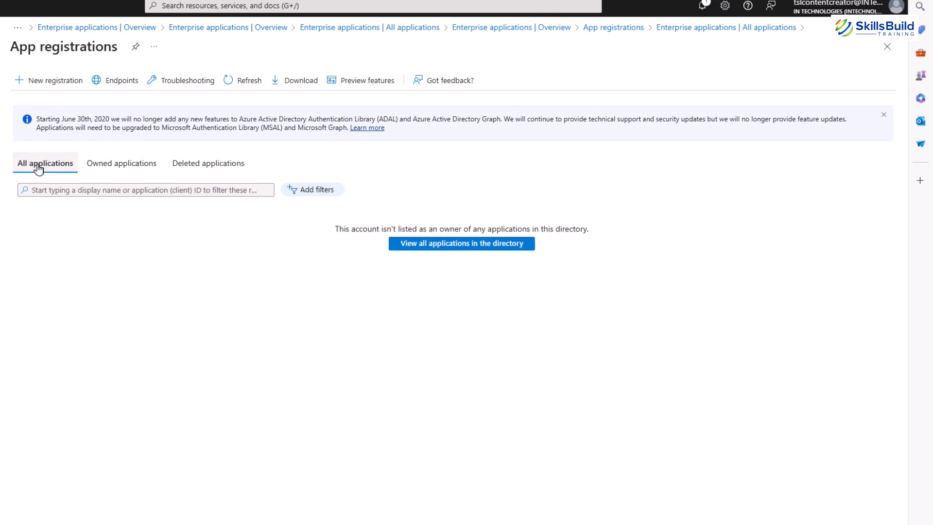
left_click(202, 168)
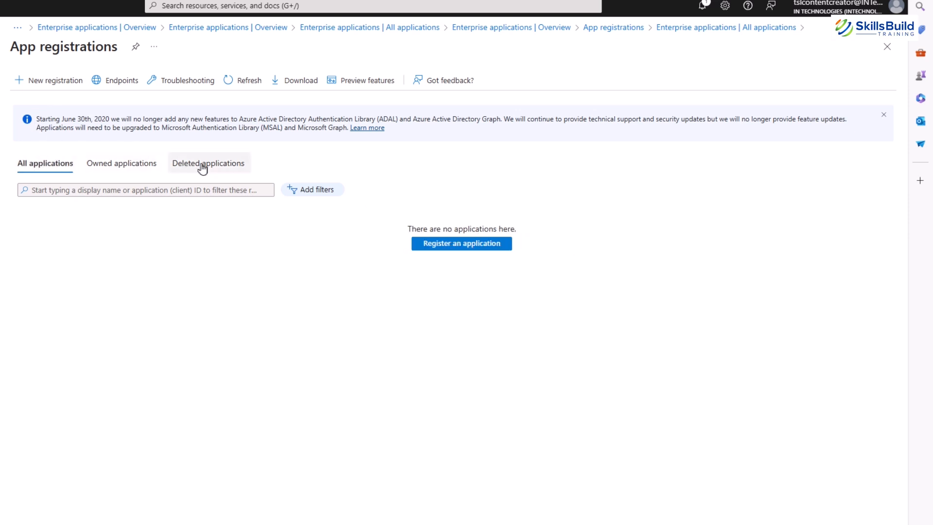
left_click(56, 168)
left_click(152, 168)
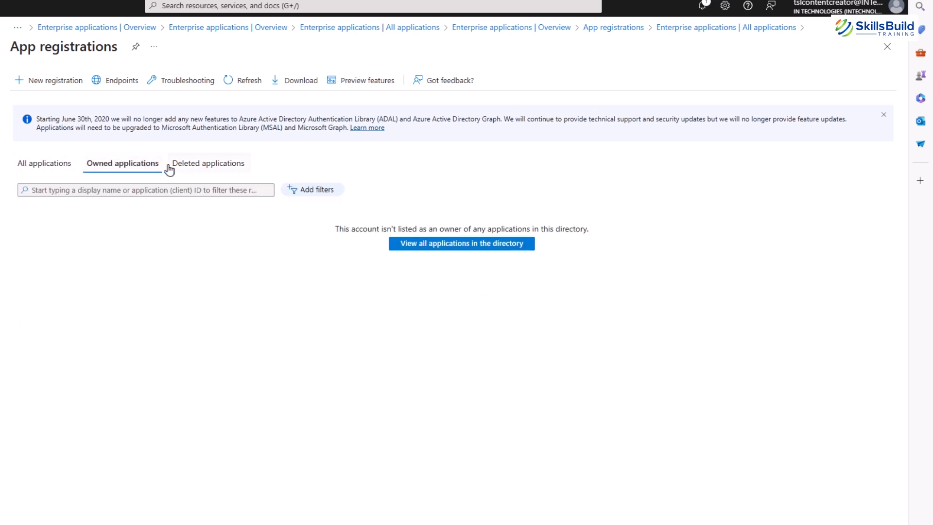
left_click(177, 170)
left_click(54, 168)
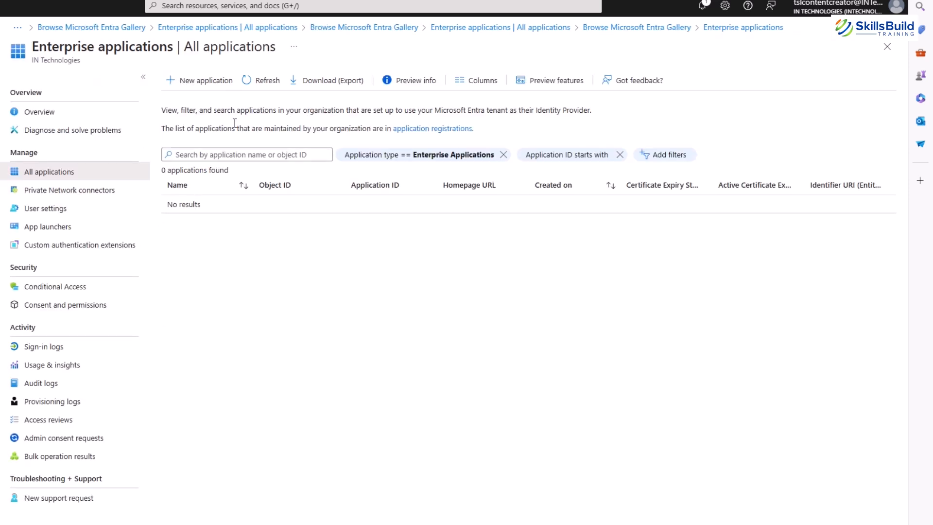
- Add the AWS Single-Account Access application from the Amazon Web Services offering in the Microsoft Entra Gallery and refresh the enterprise applications list
left_click(206, 82)
left_click_drag(9, 47, 210, 54)
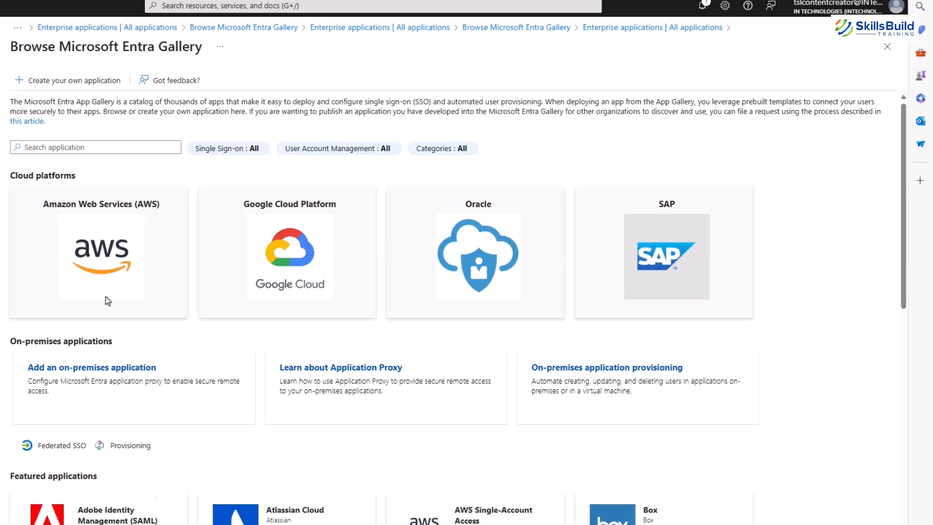
scroll(108, 302, "down", 10)
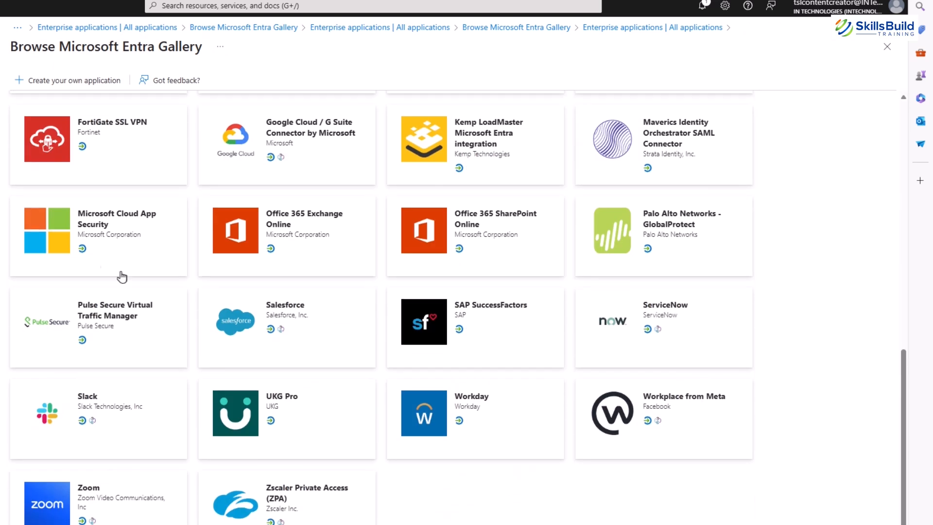
scroll(121, 277, "up", 10)
left_click(127, 238)
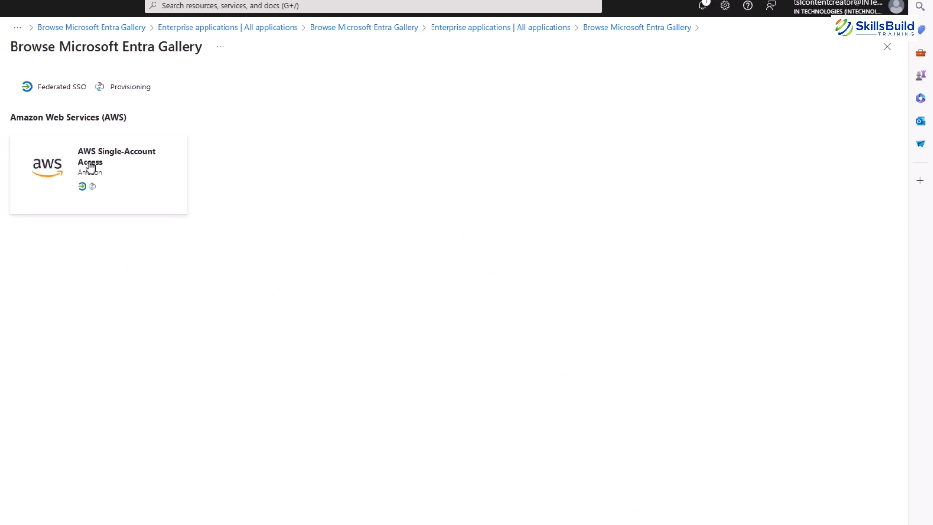
left_click(91, 168)
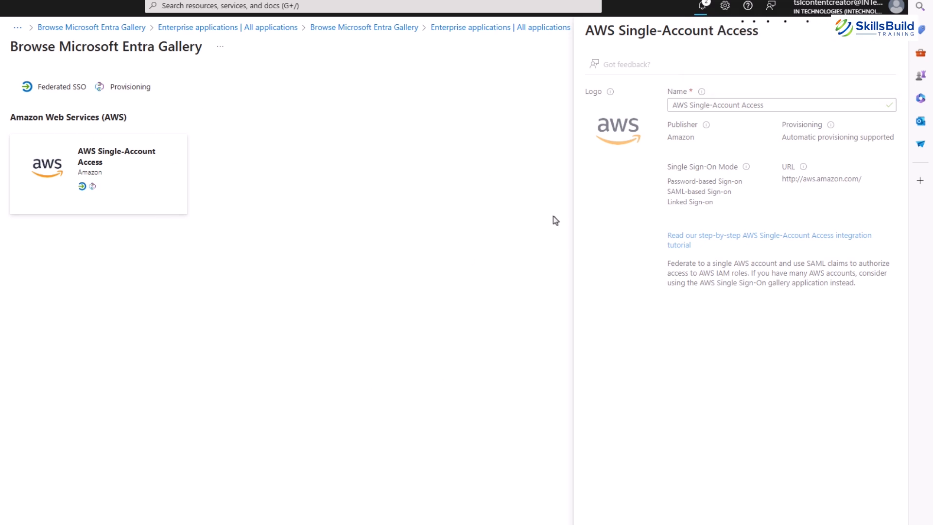
left_click(229, 28)
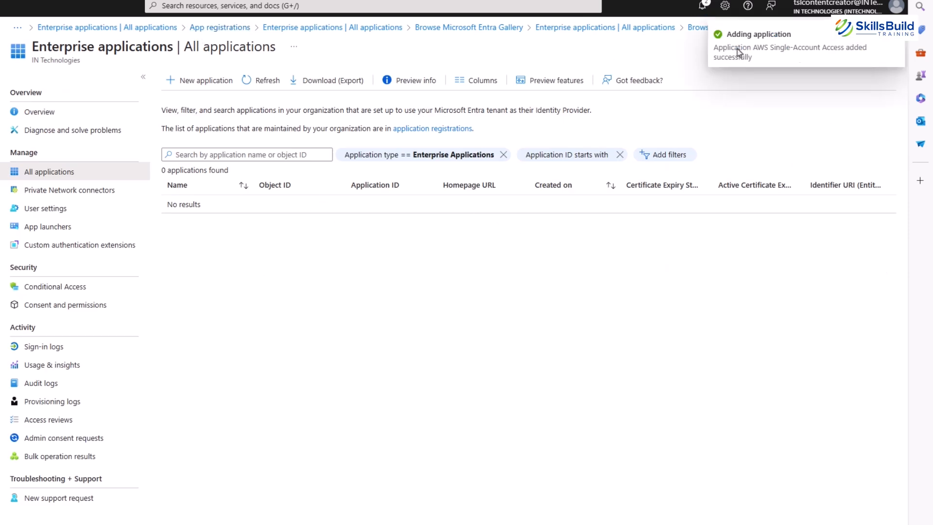
left_click(251, 83)
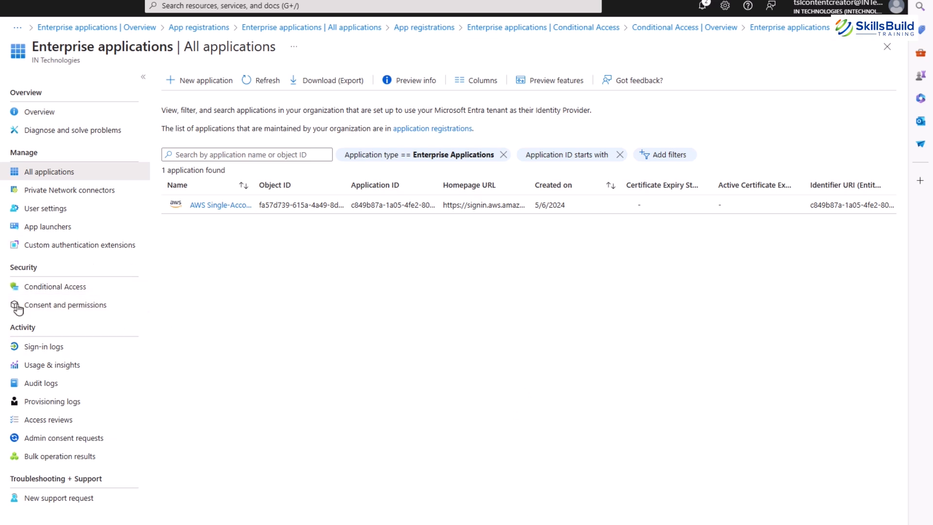
- Open the Conditional Access overview and read its description and the example condition and control for users outside the company network
left_click(57, 289)
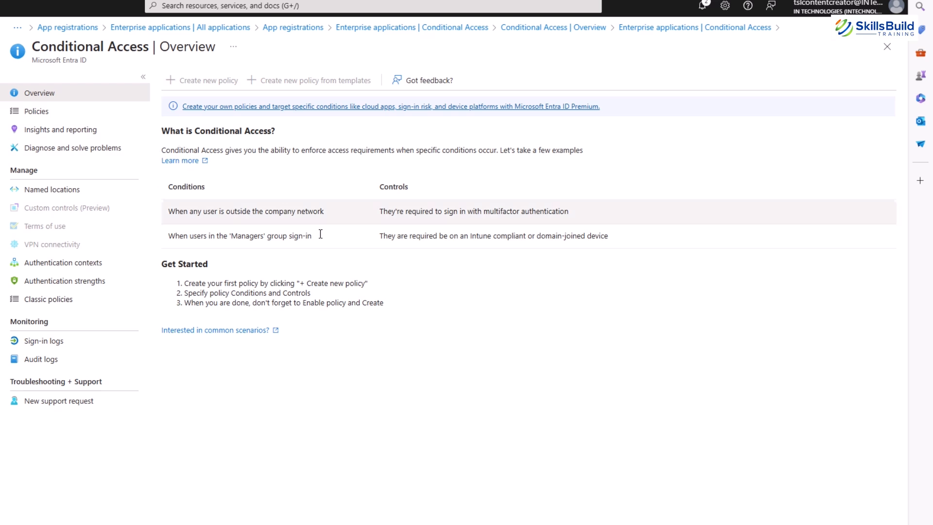
left_click_drag(568, 154, 161, 153)
left_click_drag(168, 212, 326, 213)
left_click(383, 221)
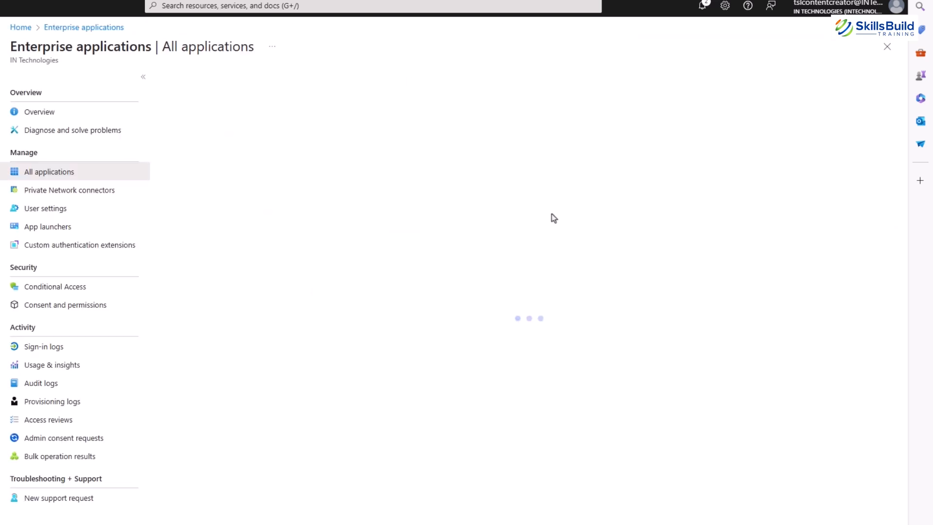
left_click(51, 288)
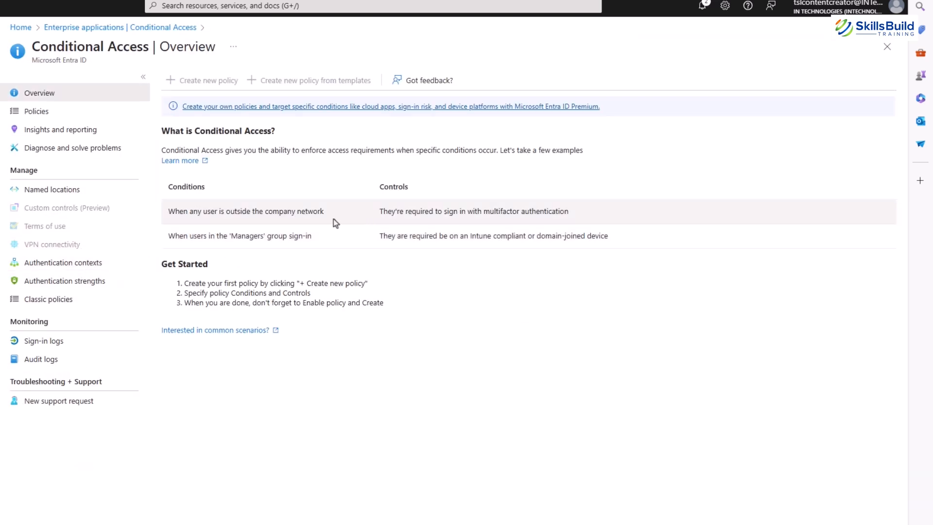
left_click_drag(379, 211, 581, 217)
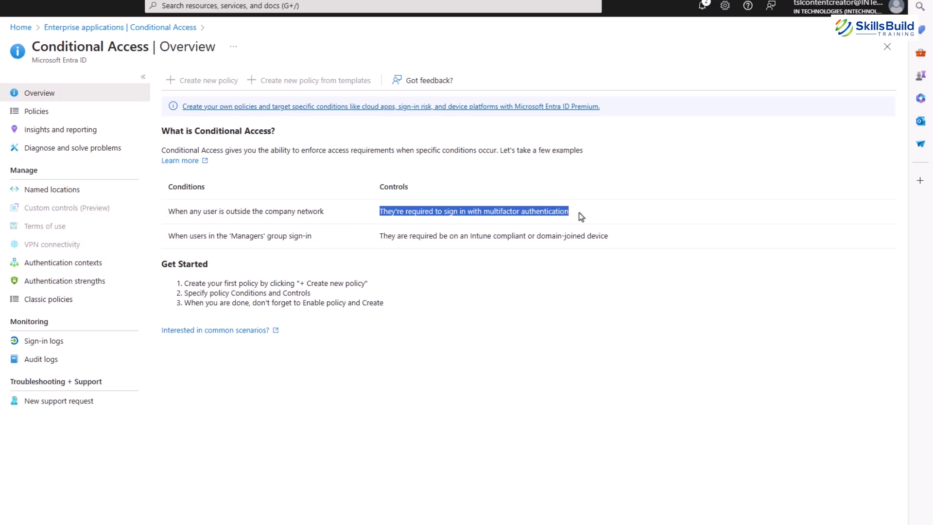
left_click(531, 297)
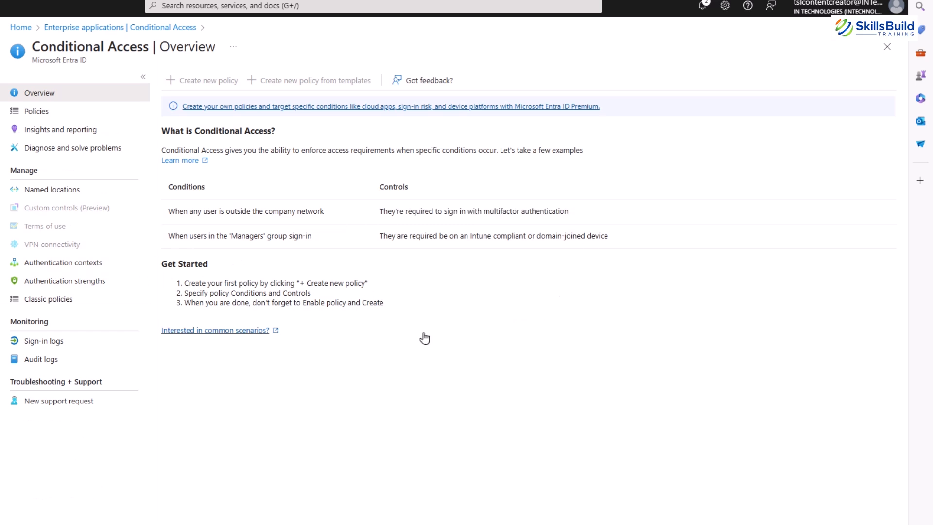
- Open Consent and permissions from Enterprise applications and view the admin consent settings and permission classifications
left_click(90, 27)
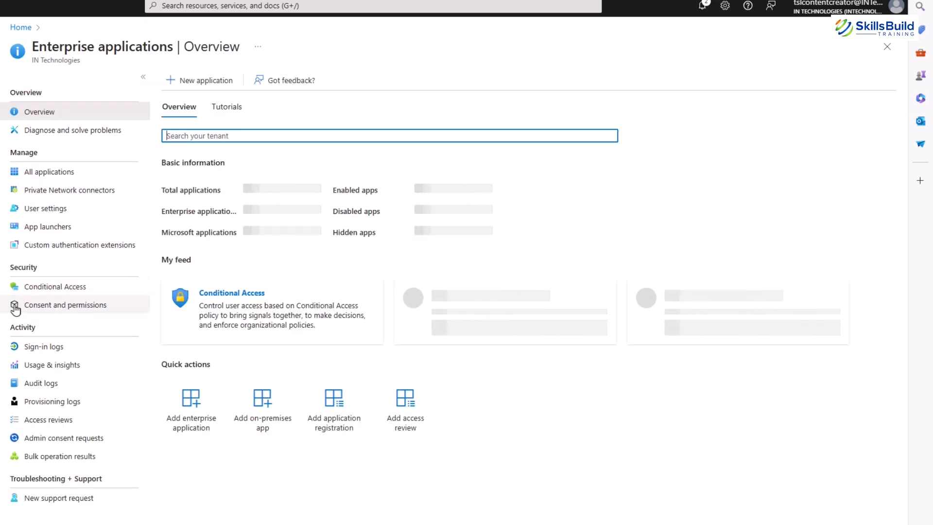
left_click(39, 306)
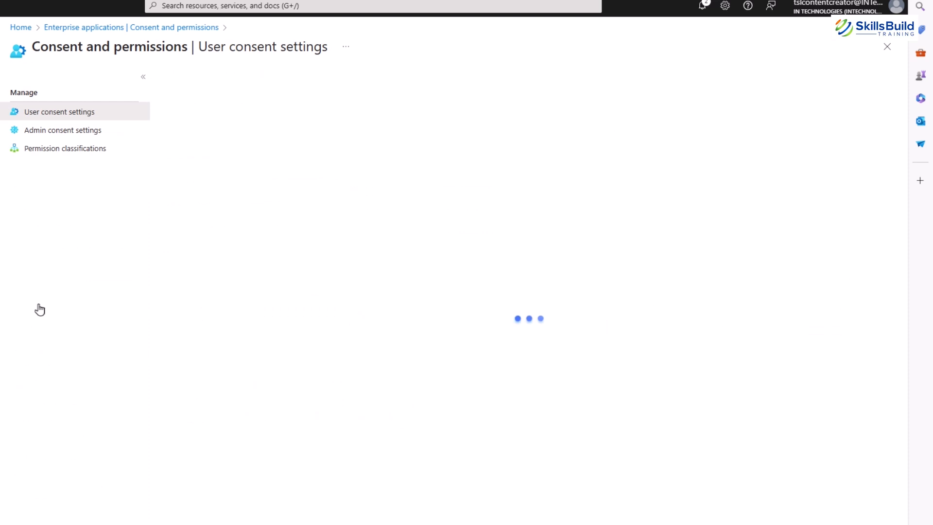
left_click(74, 131)
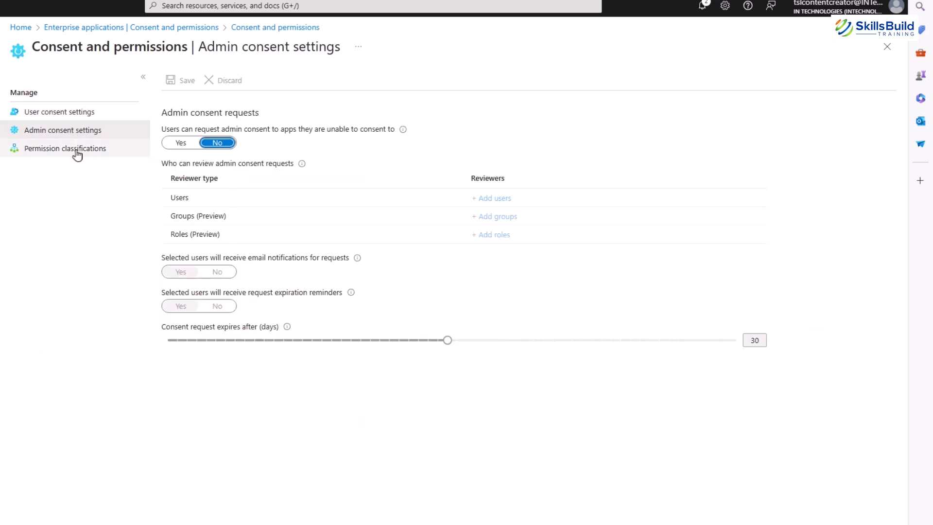
left_click(77, 154)
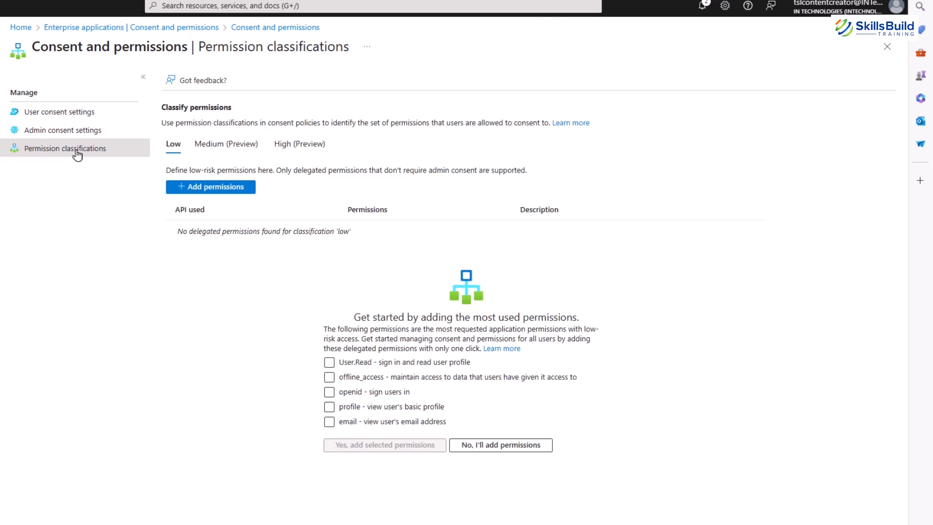
- Review the user and group owner consent options, revisit the admin consent and permission classifications pages, and return to the user consent settings
left_click(69, 118)
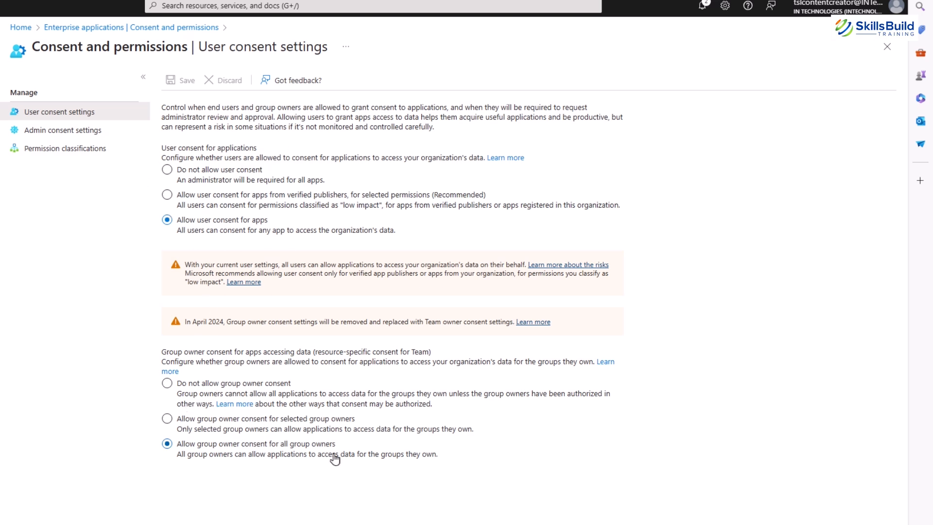
left_click(42, 131)
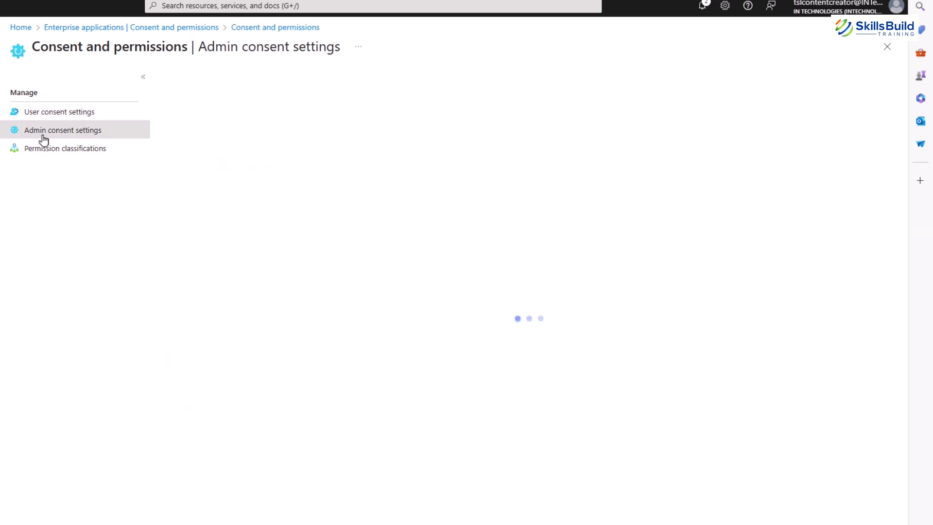
left_click(52, 149)
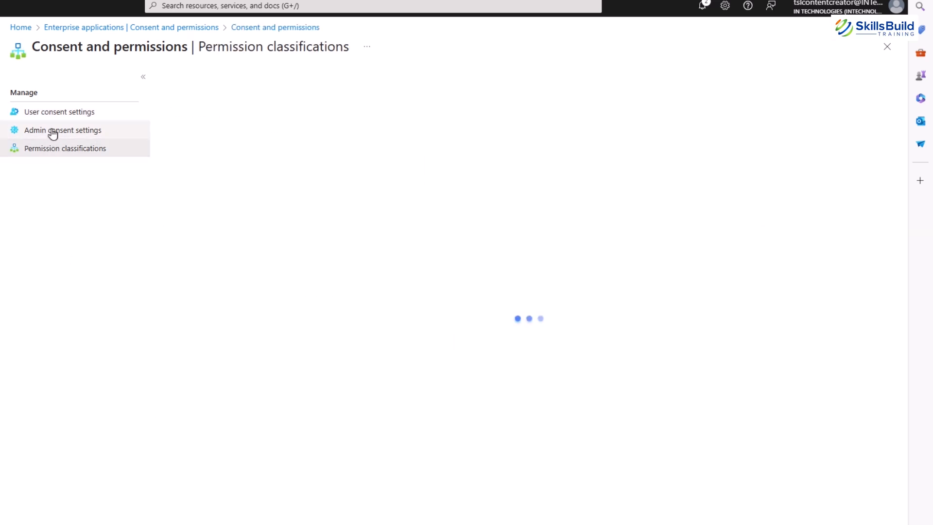
left_click(36, 114)
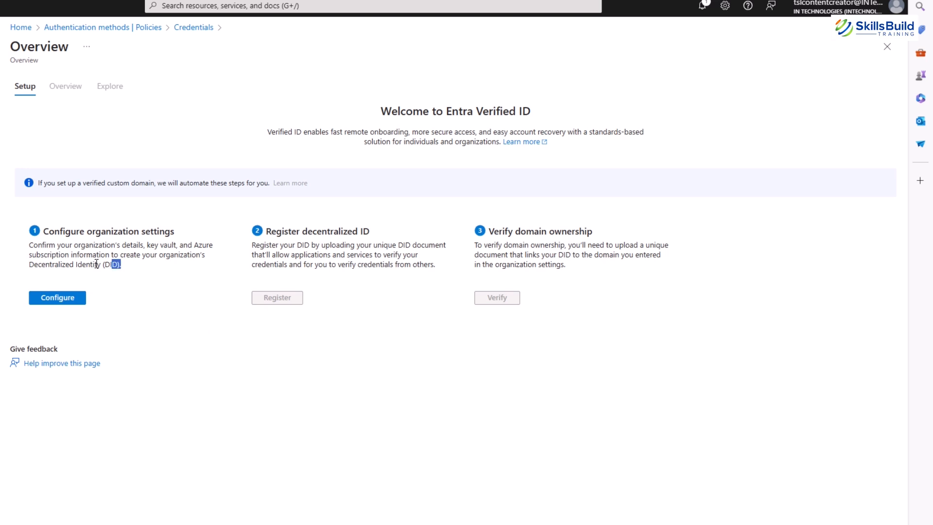
- Read the Verified ID setup instructions on organization settings and the custom domain note, and collapse the Verified ID navigation section
left_click_drag(96, 263, 21, 248)
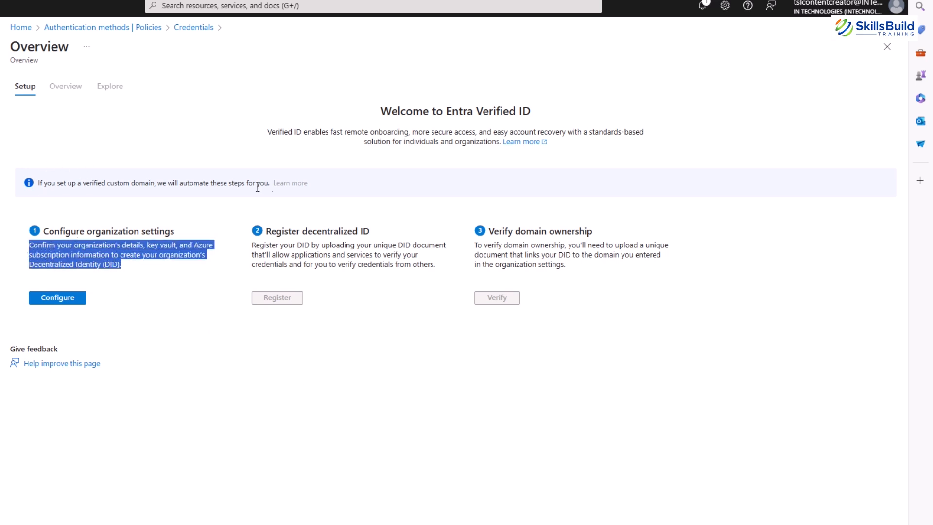
left_click_drag(265, 182, 31, 182)
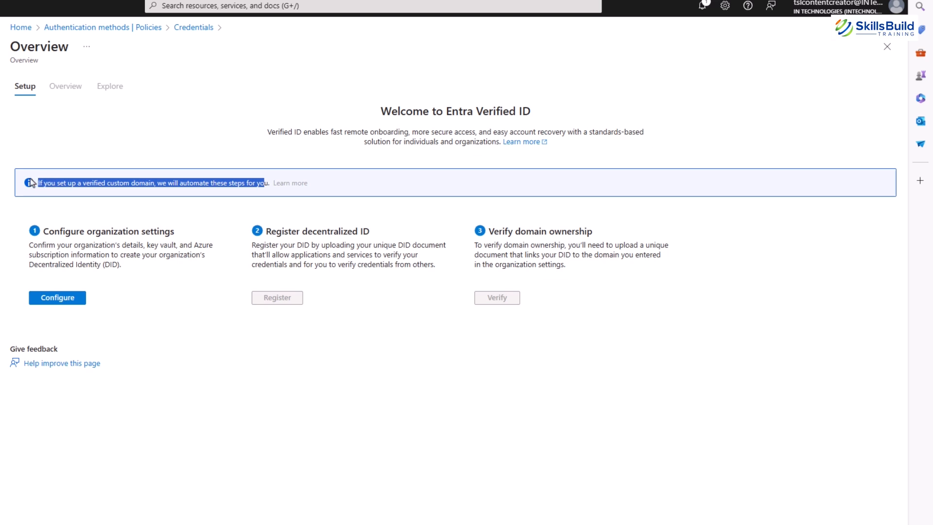
left_click(168, 370)
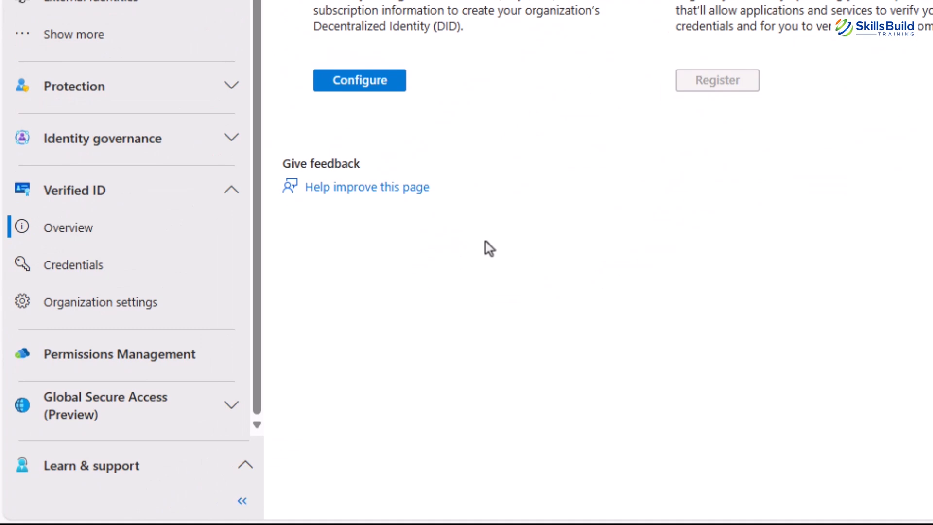
left_click(74, 191)
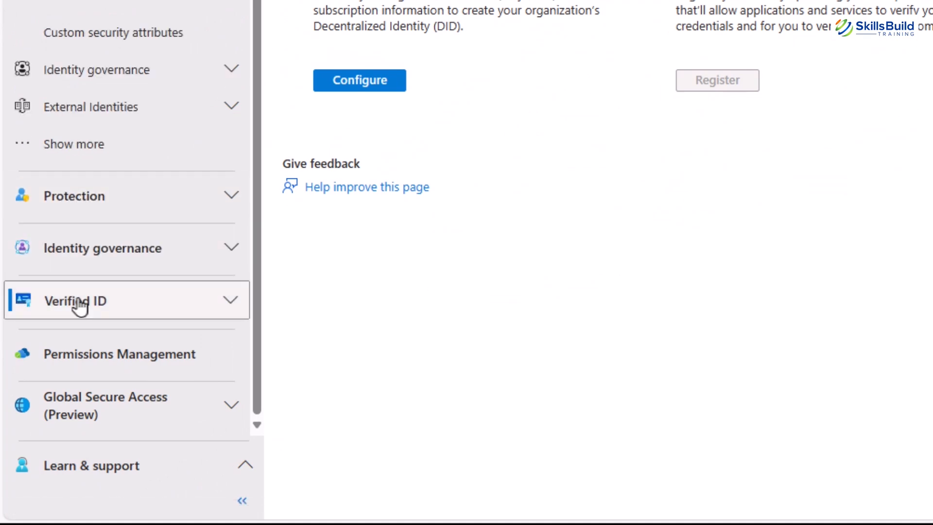
- Look over the Verified ID setup page's step headings for organization settings, decentralized ID registration and domain ownership
left_click(79, 306)
left_click_drag(337, 0, 703, 0)
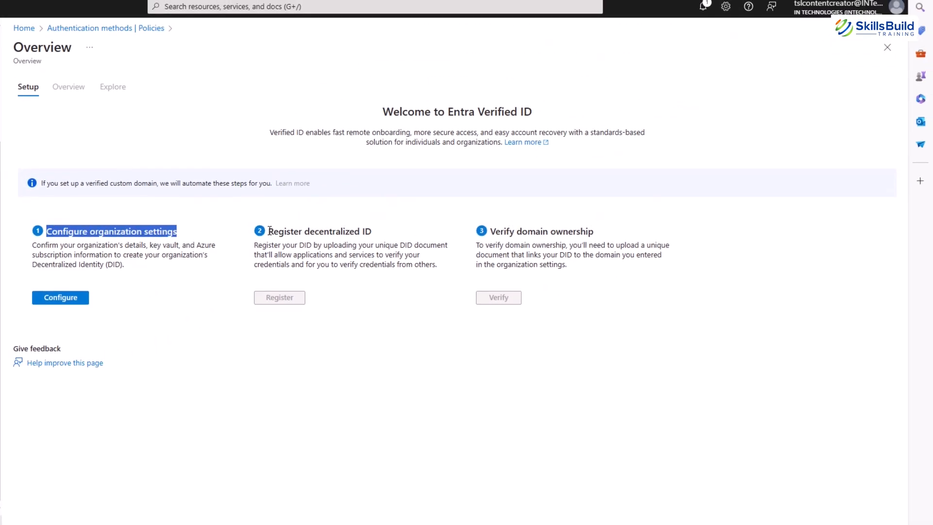
left_click_drag(269, 231, 604, 232)
left_click(559, 390)
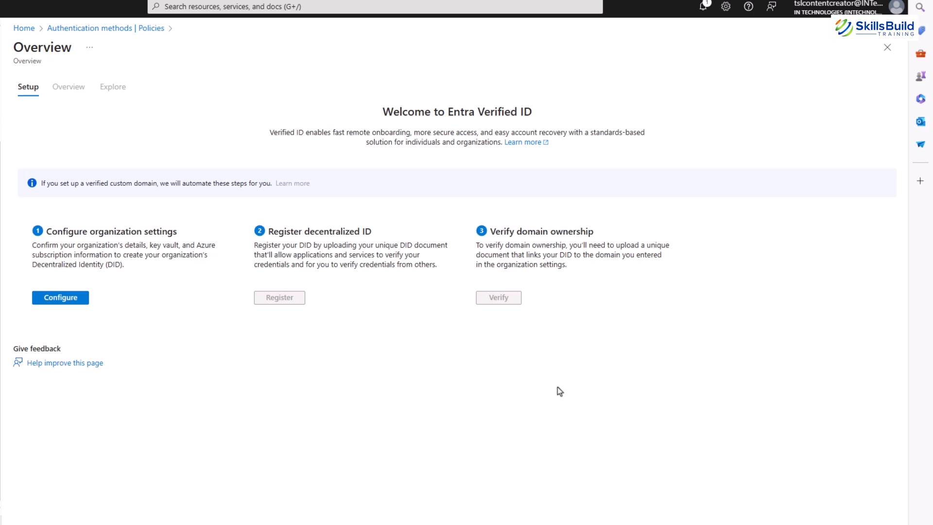
- Read the Configure organization settings heading and its description in the first Verified ID setup step
left_click_drag(57, 232, 179, 235)
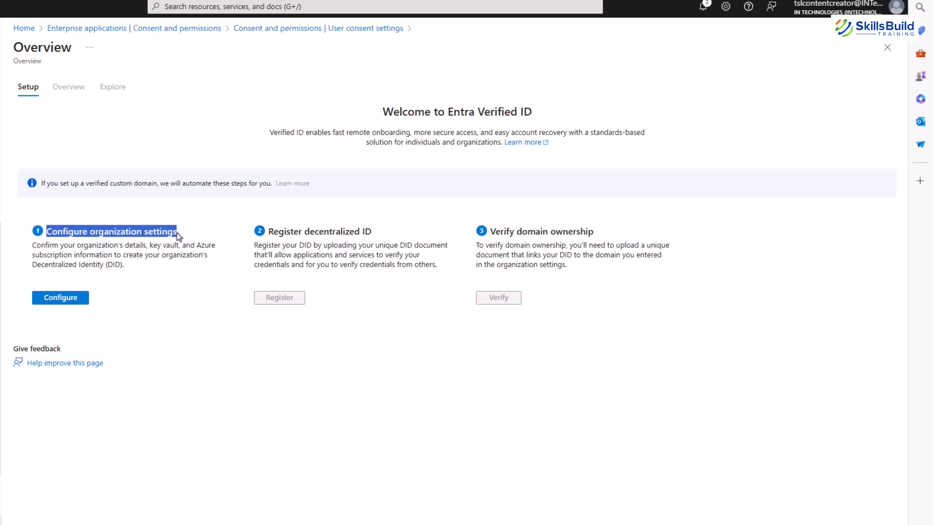
left_click(142, 281)
left_click_drag(125, 265, 35, 255)
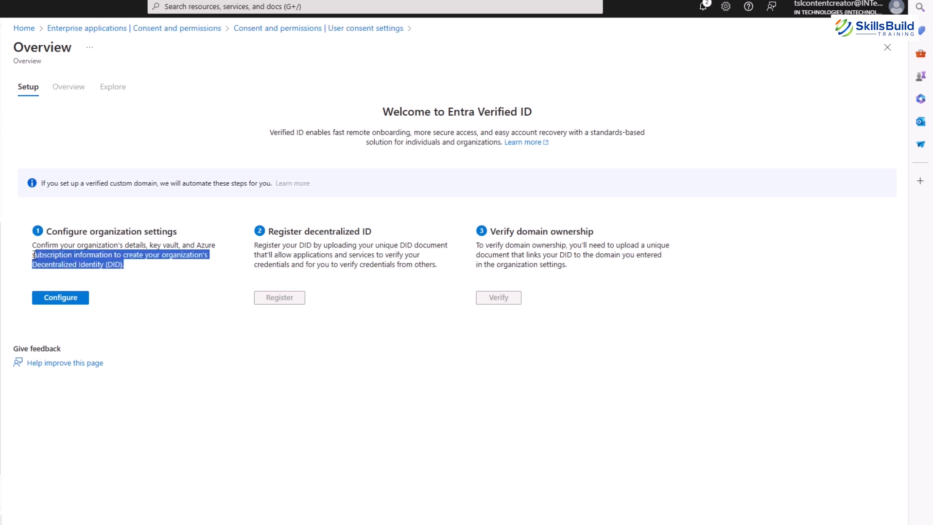
triple_click(56, 255)
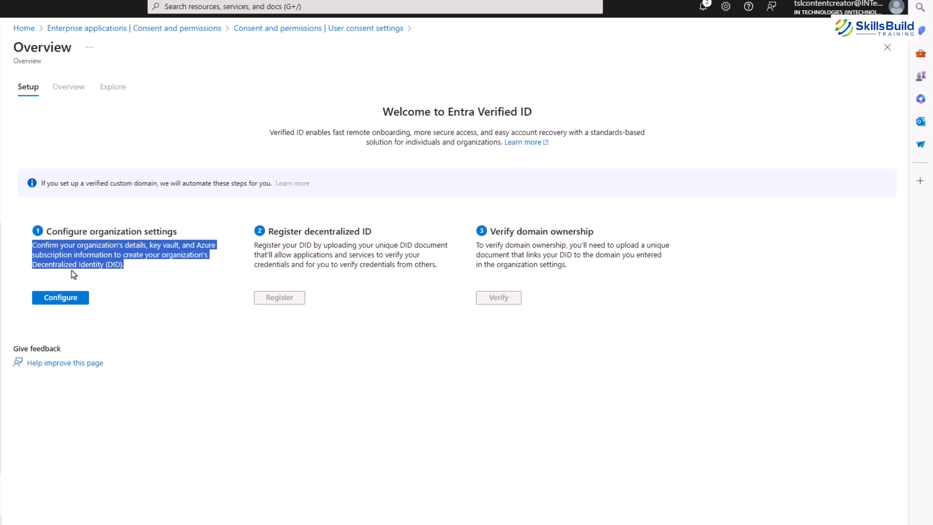
left_click(144, 359)
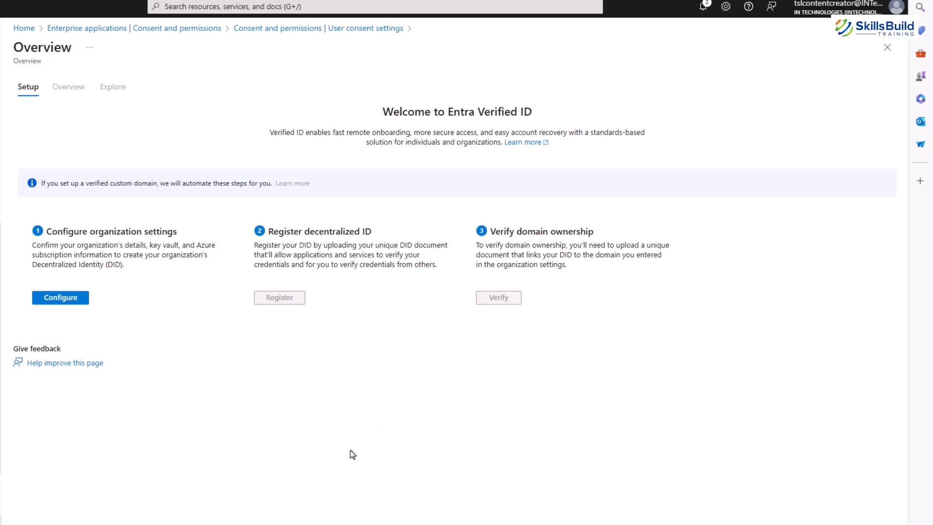
- Read the Register decentralized ID heading and its description in the second Verified ID setup step
left_click_drag(268, 231, 377, 233)
mouse_move(437, 264)
left_mouse_down()
mouse_move(365, 264)
mouse_move(260, 241)
mouse_move(233, 249)
mouse_move(386, 247)
mouse_move(436, 263)
left_mouse_up()
left_click(270, 246)
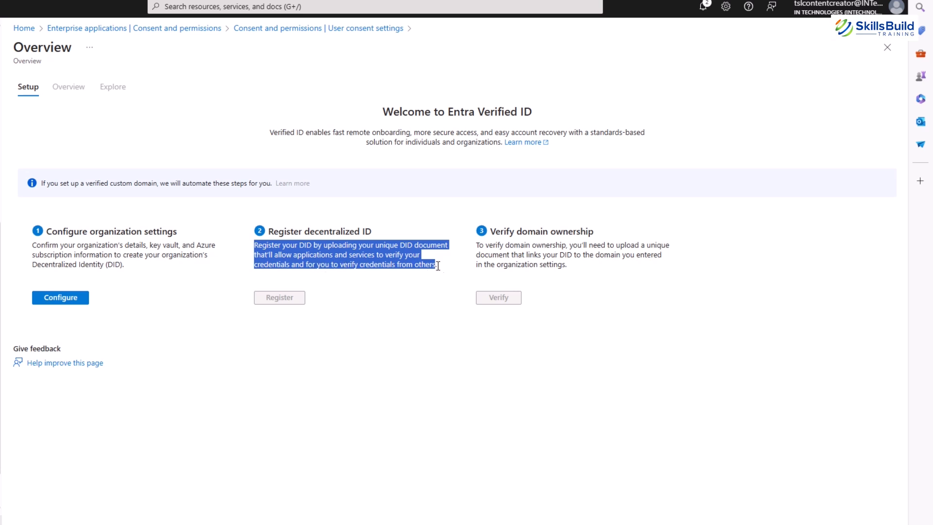
left_click(415, 358)
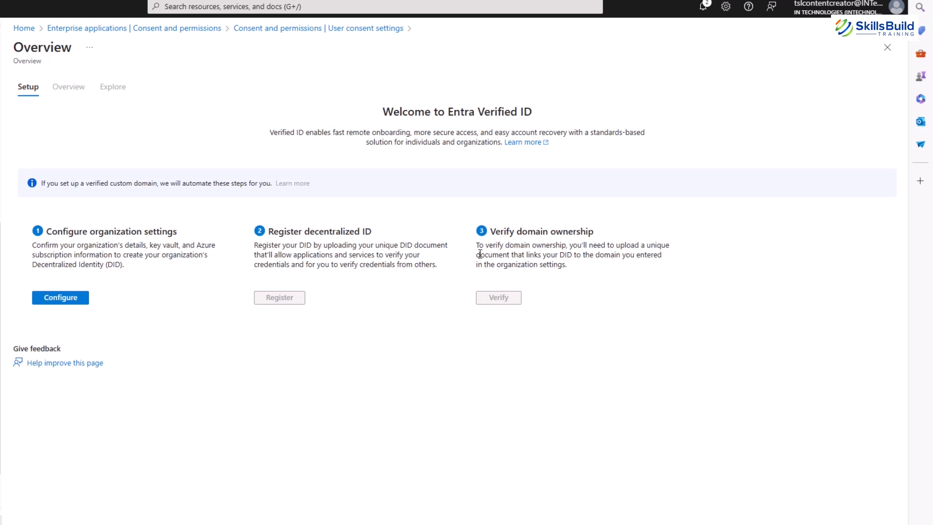
- Read the Verify domain ownership heading and its description in the third Verified ID setup step
left_click_drag(493, 229, 593, 230)
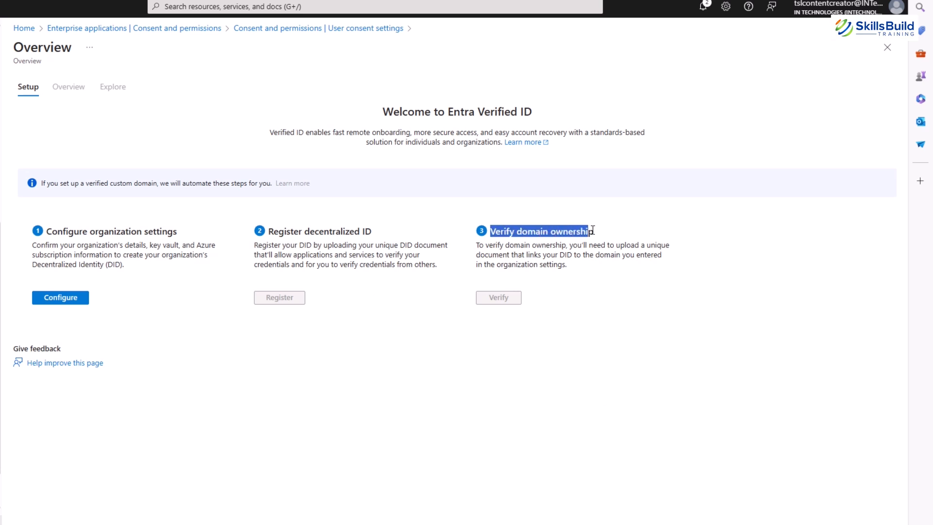
left_click_drag(569, 266, 476, 251)
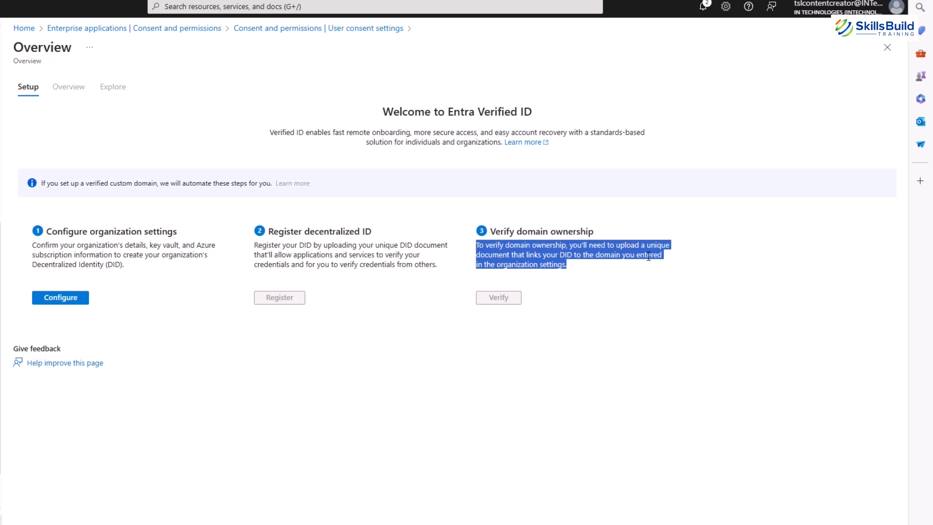
left_click(575, 272)
left_click_drag(577, 276, 485, 253)
left_click(537, 285)
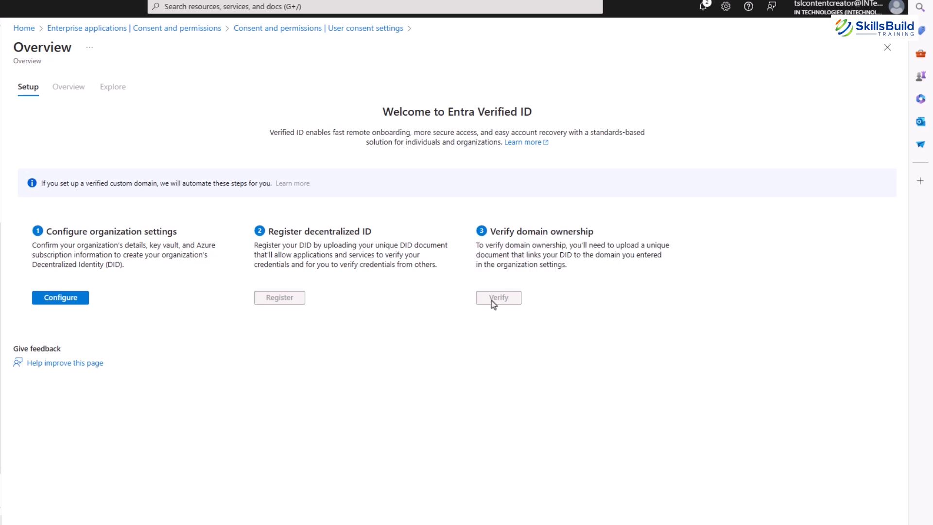